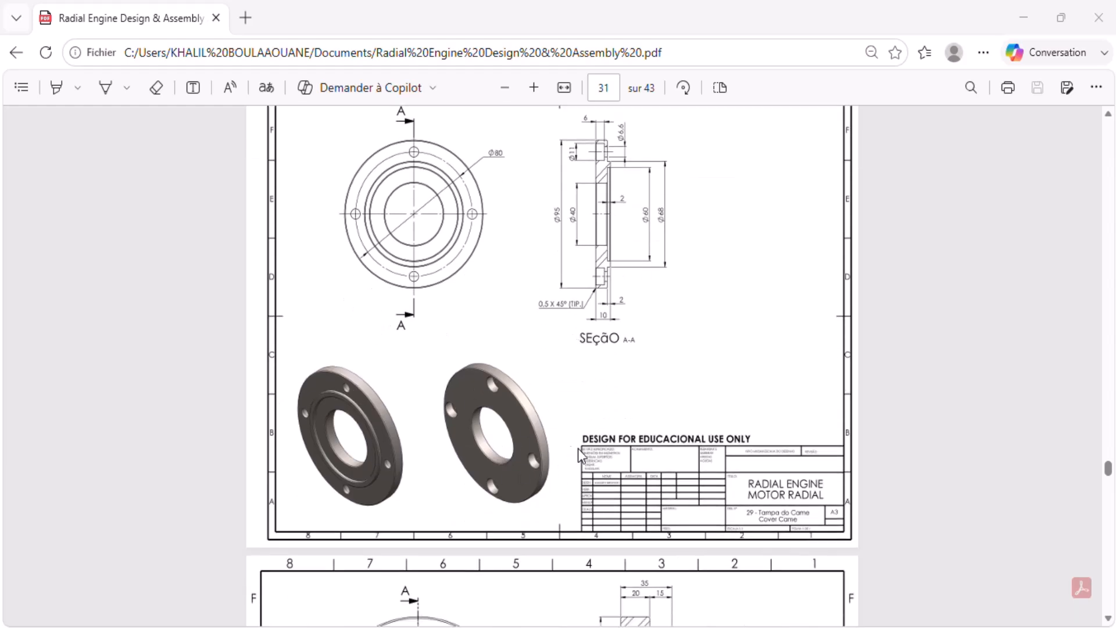
In SOLIDWORKS, sketch two concentric circles centred on the origin on the front plane, the outer about 196 mm in diameter.
scroll(556, 312, up, 2)
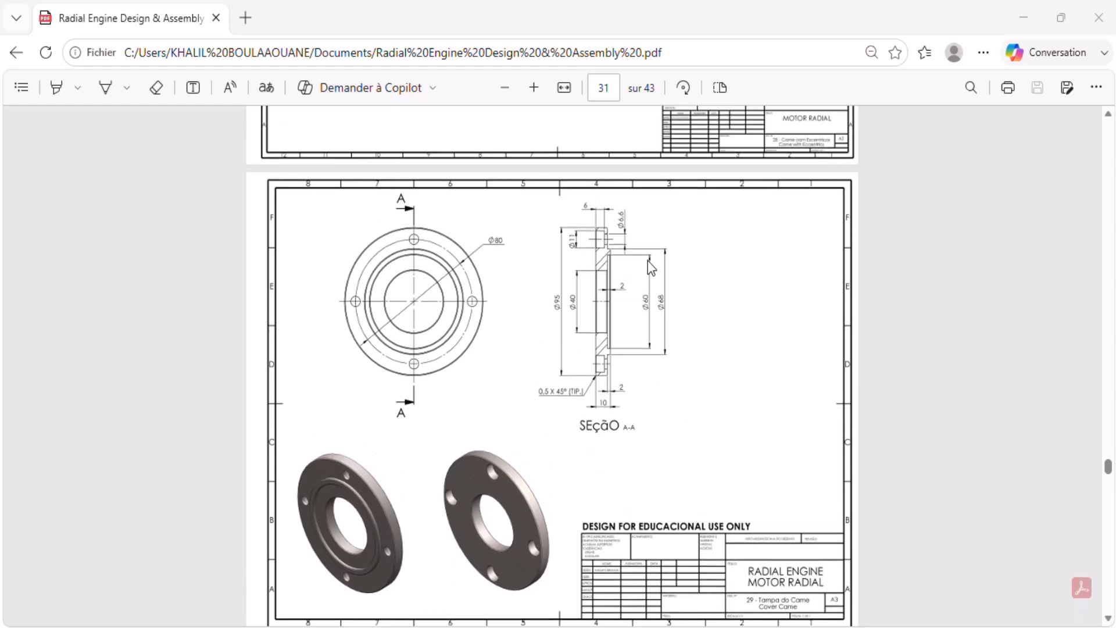
ctrl+scroll(560, 317, up, 3)
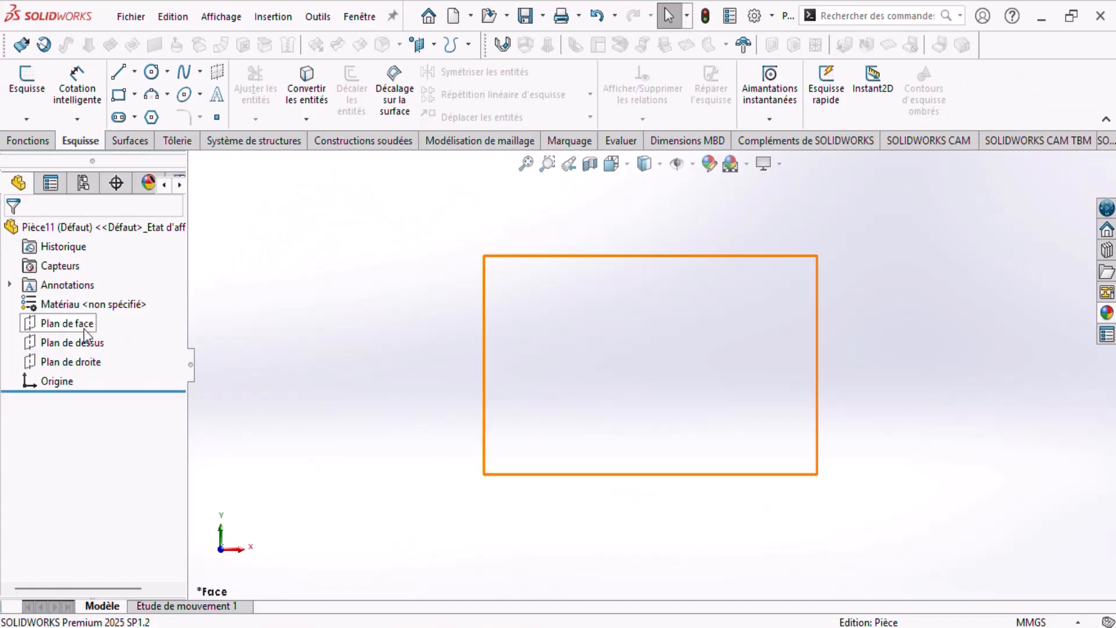
click(88, 326)
click(27, 81)
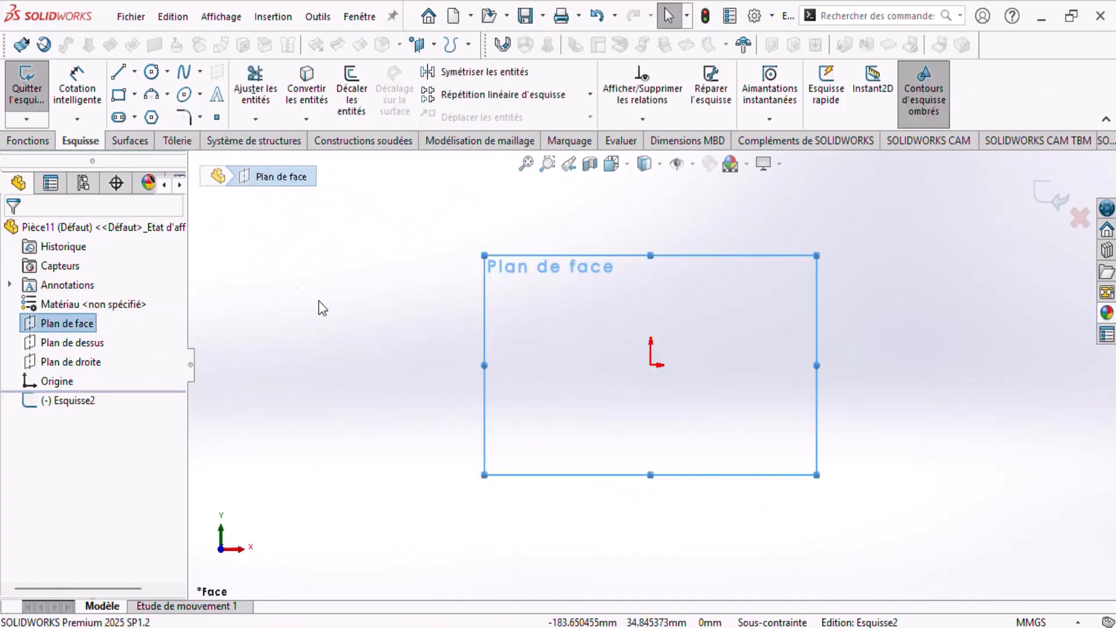
click(151, 71)
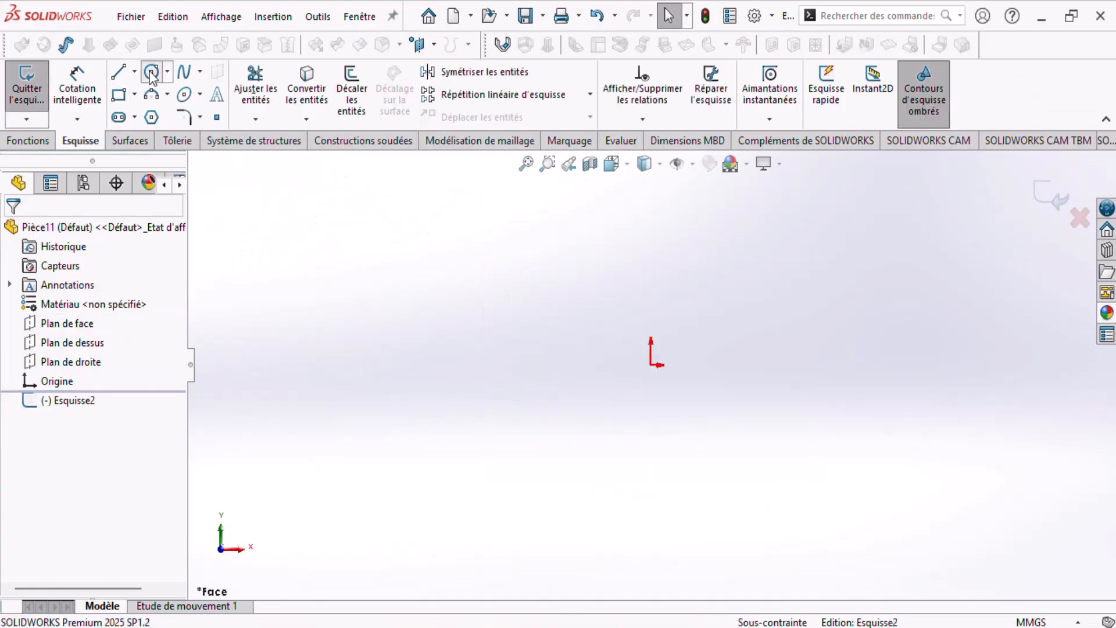
click(651, 365)
click(514, 237)
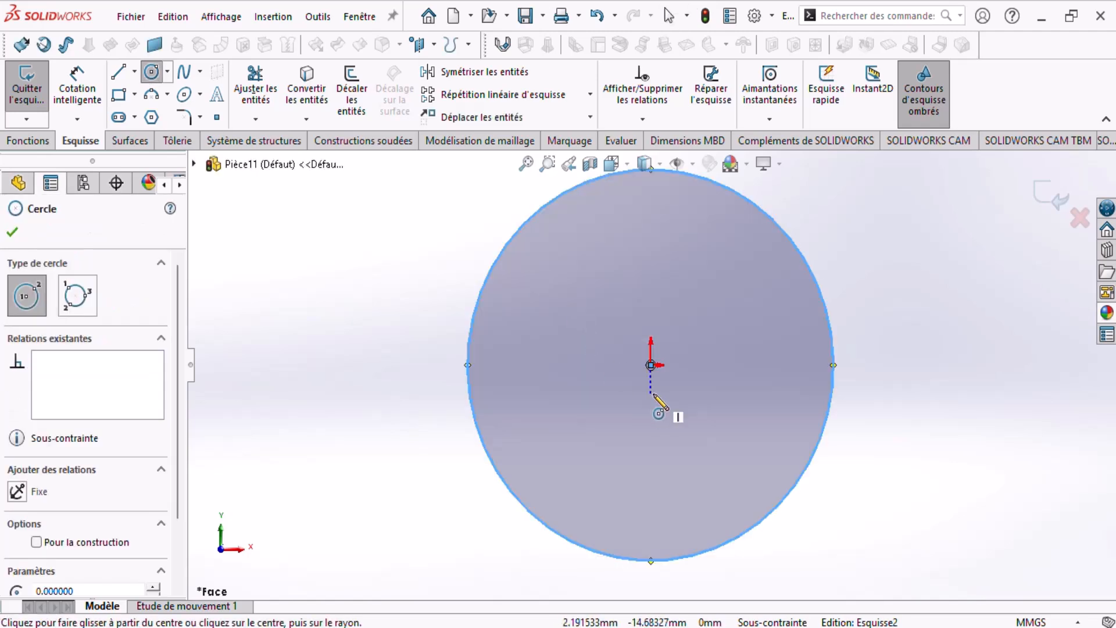
click(652, 364)
click(562, 297)
right_click(246, 230)
click(326, 227)
Dimension the outer circle's diameter as 95 mm and the inner circle's diameter as 40 mm.
click(104, 100)
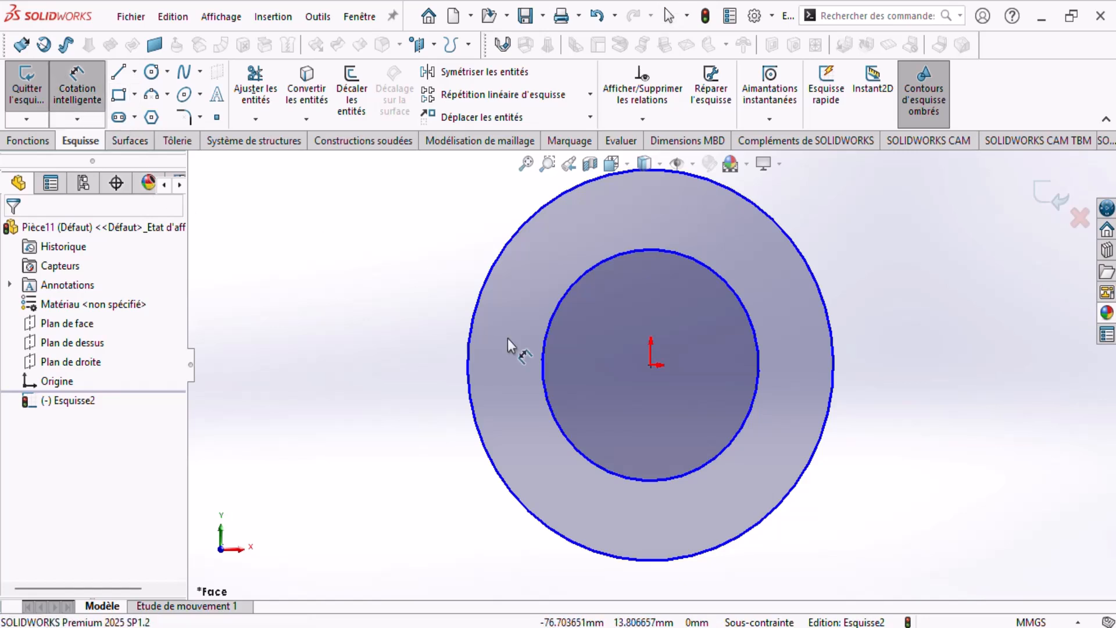
click(471, 397)
click(364, 399)
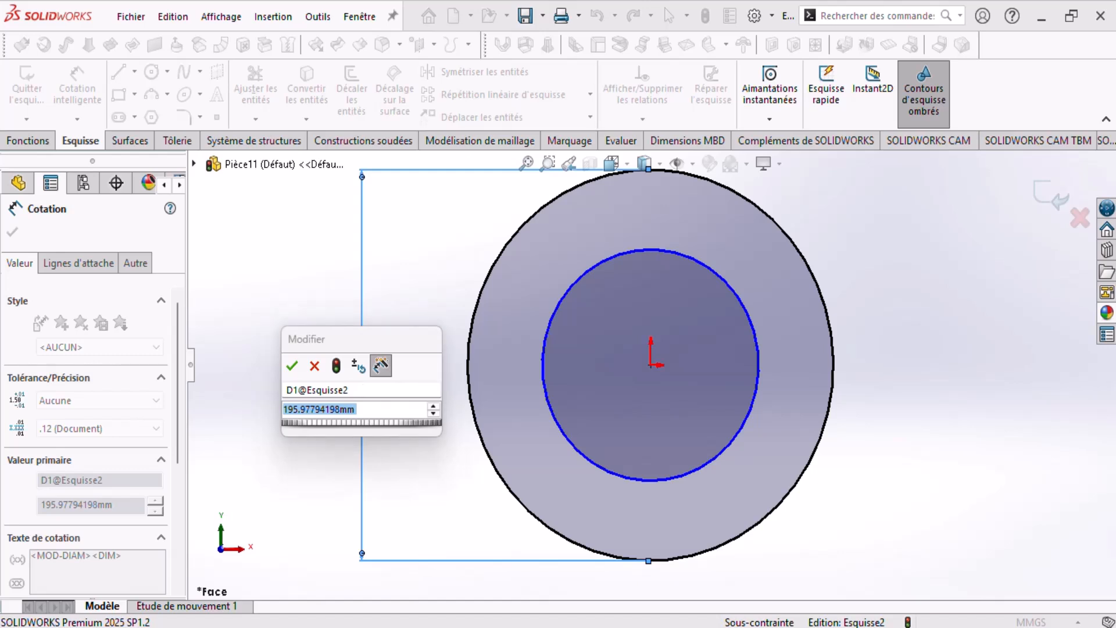
text(95)
key(Return)
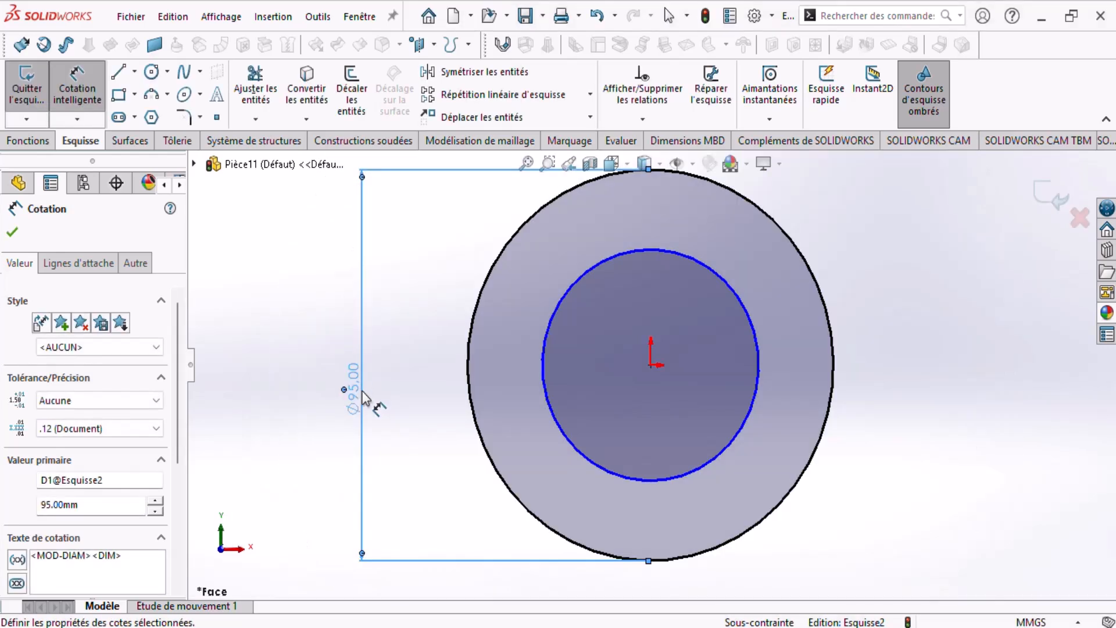
click(545, 388)
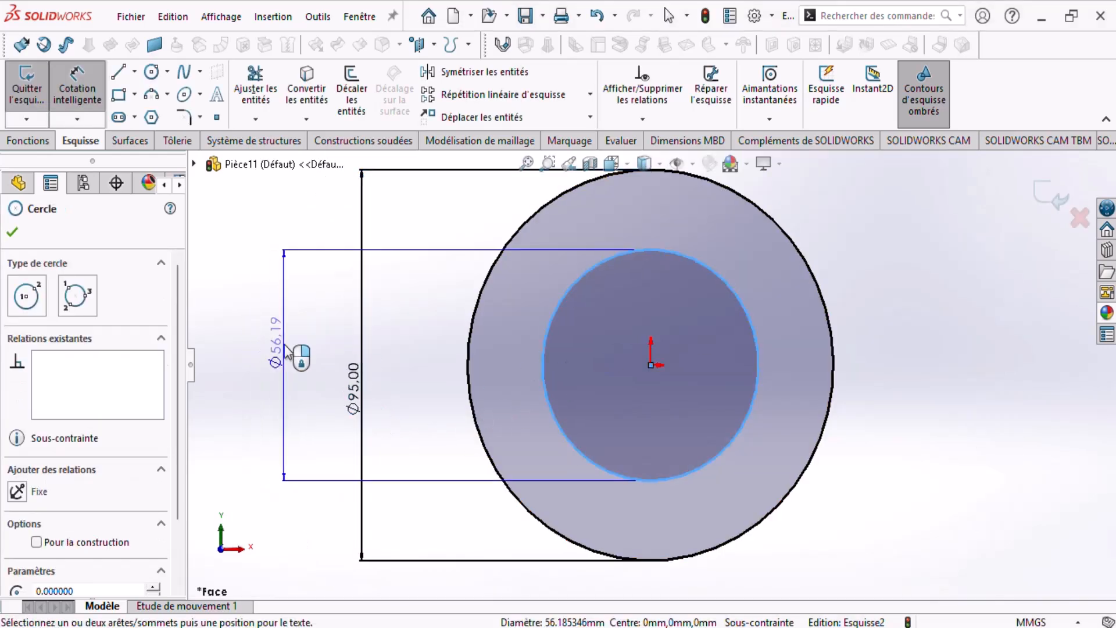
click(285, 352)
text(40)
key(Return)
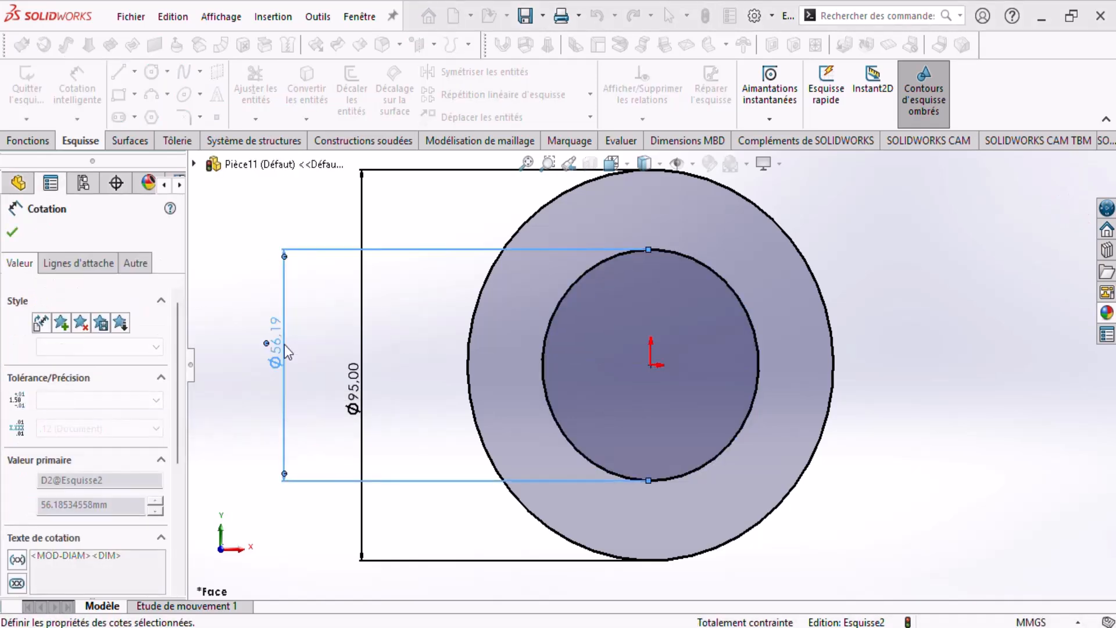
key(Escape)
Check the thickness in the PDF drawing and extrude the ring-shaped profile to a blind depth of 8 mm.
click(28, 140)
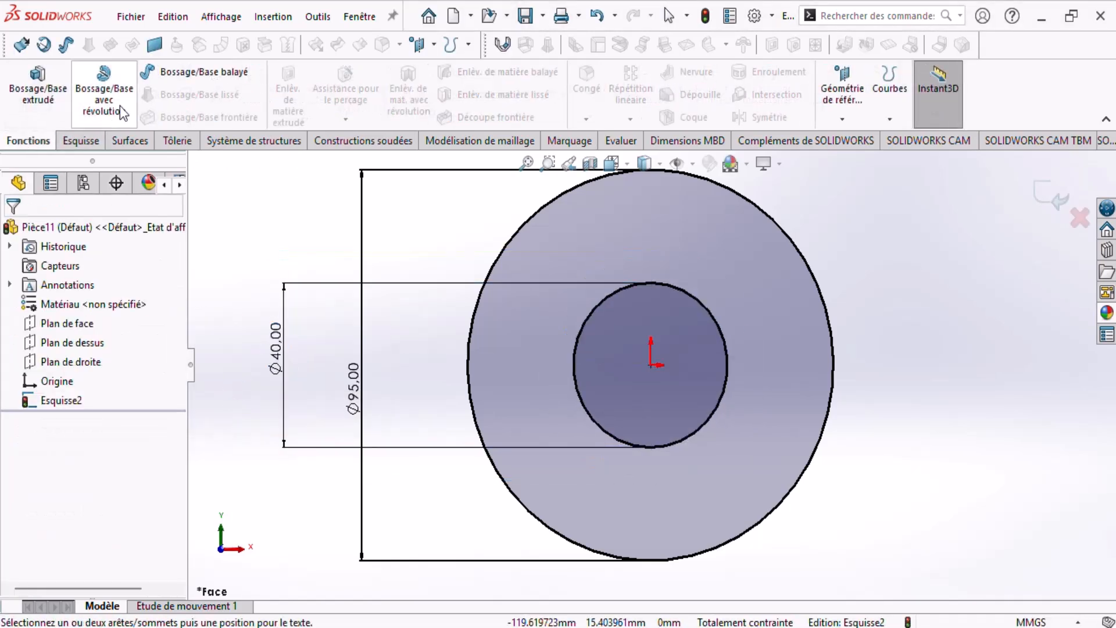
click(56, 100)
key(alt+Tab)
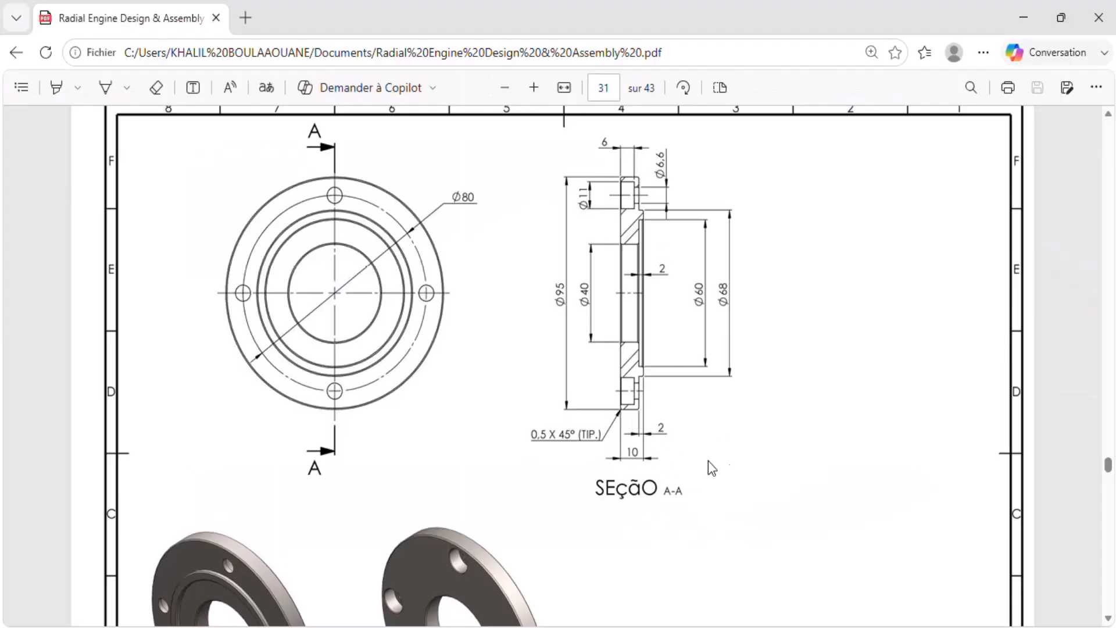
key(alt+Tab)
double_click(104, 400)
drag(103, 400, 1, 384)
key(ctrl+a)
text(8)
key(Return)
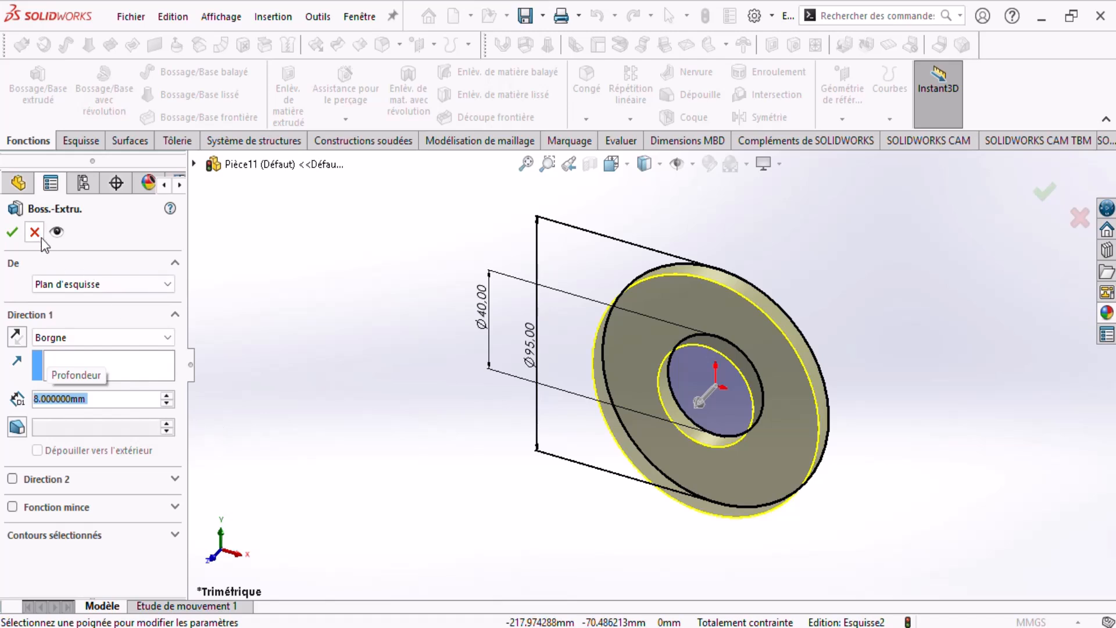
click(12, 233)
Sketch two circles centred on the origin on the disc's back face, about 74 mm and 54 mm in diameter.
middle_drag(399, 391, 779, 378)
key(alt+Tab)
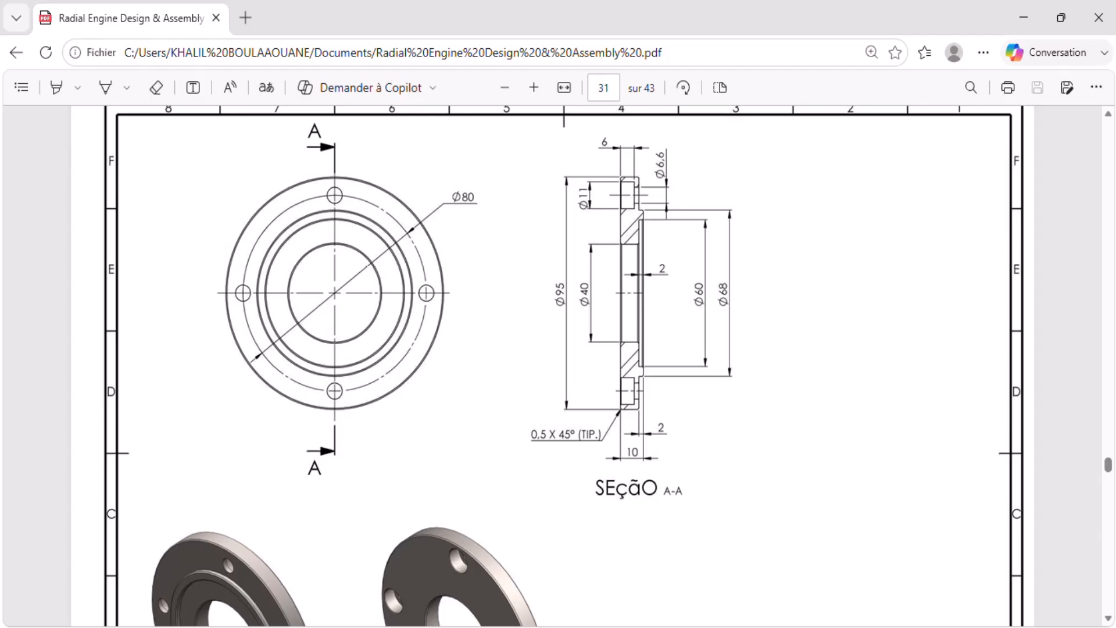
key(alt+Tab)
scroll(685, 328, down, 4)
click(700, 337)
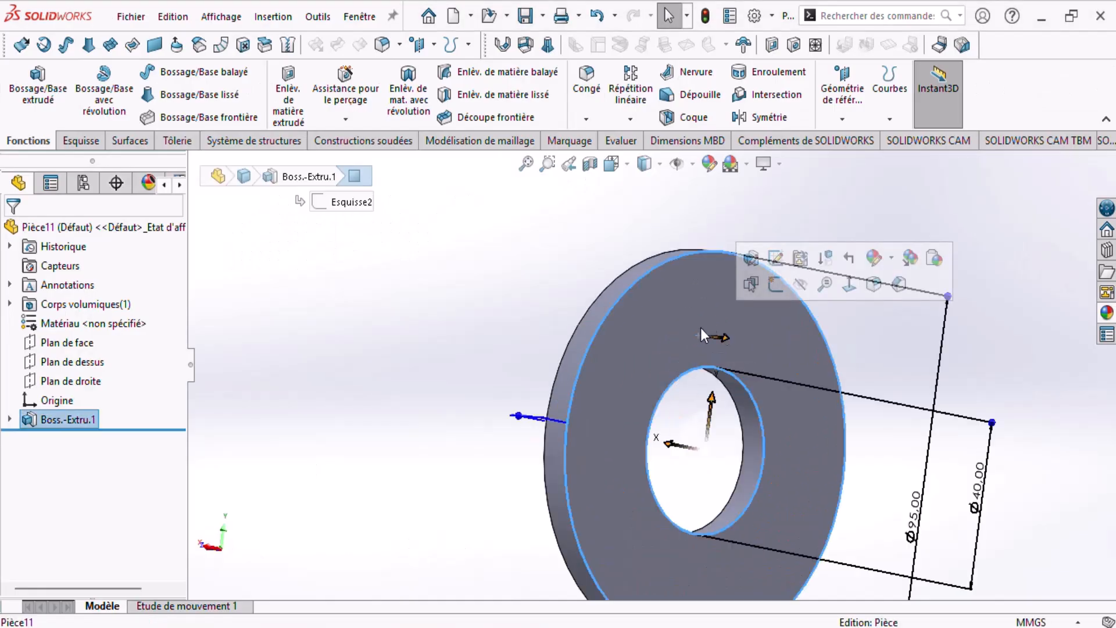
click(772, 287)
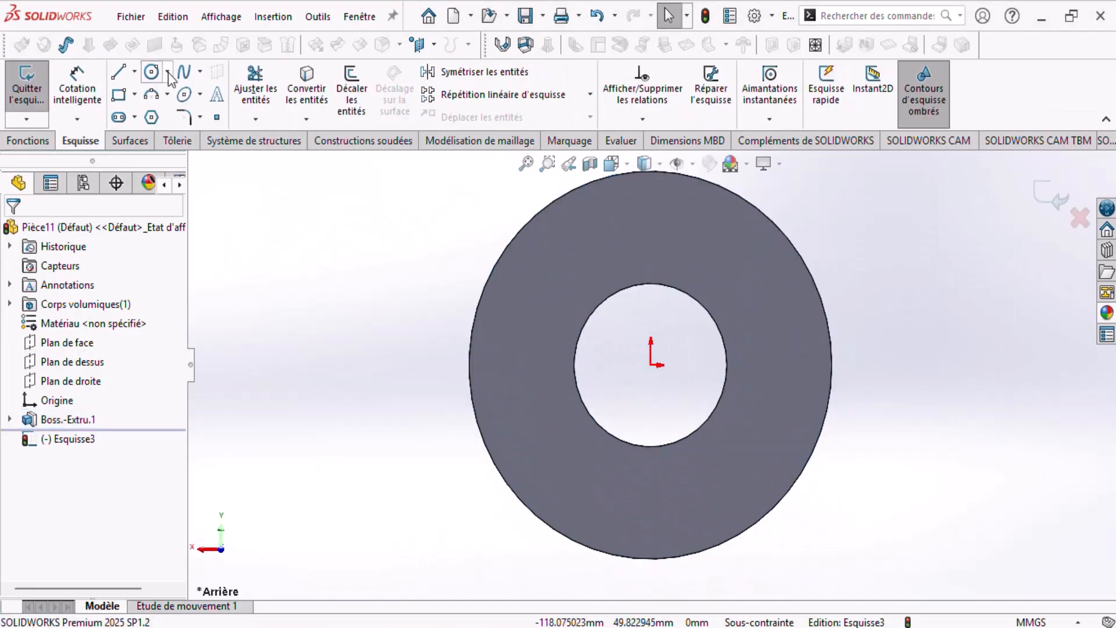
click(151, 71)
click(651, 365)
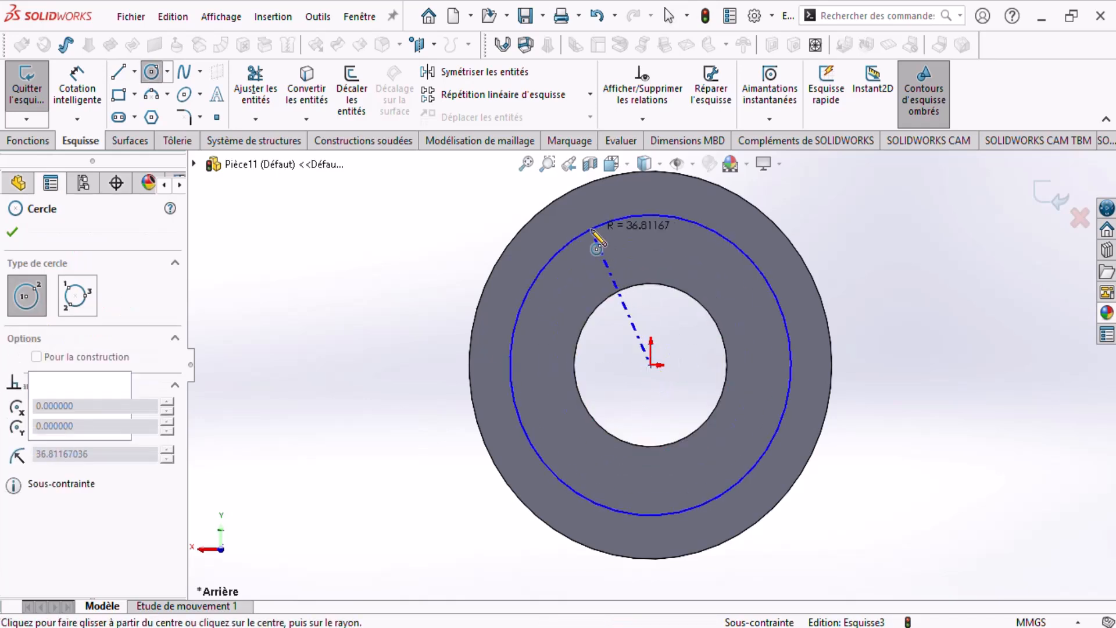
click(597, 240)
click(651, 365)
click(582, 291)
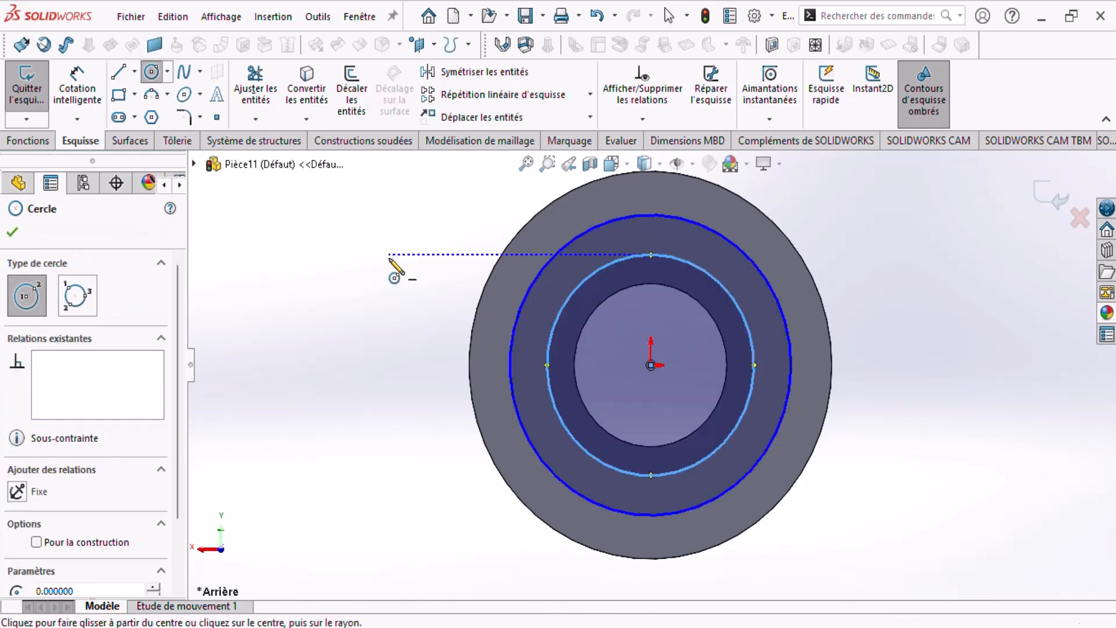
key(Escape)
Set the diameters of the two new circles on the back face to 68 mm and 60 mm.
click(77, 86)
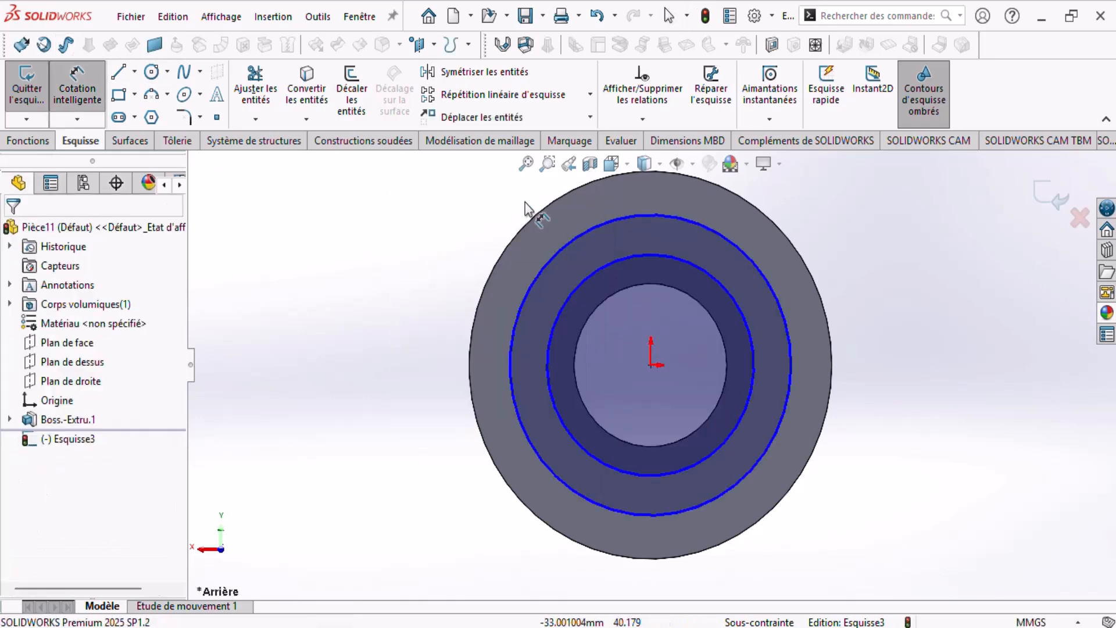
click(553, 259)
click(321, 224)
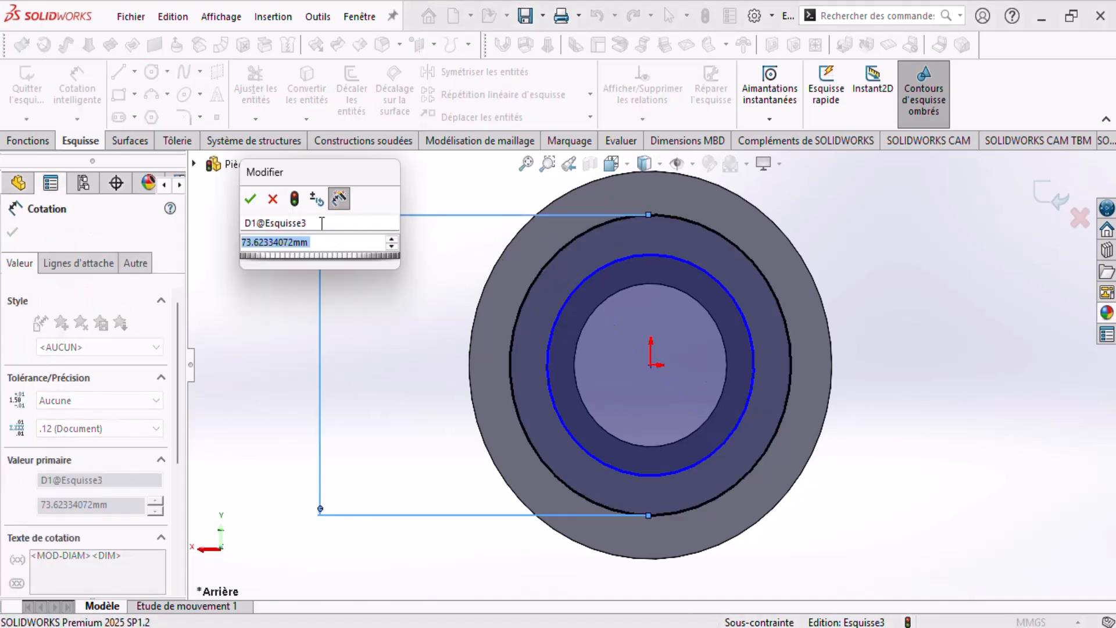
text(68)
key(Return)
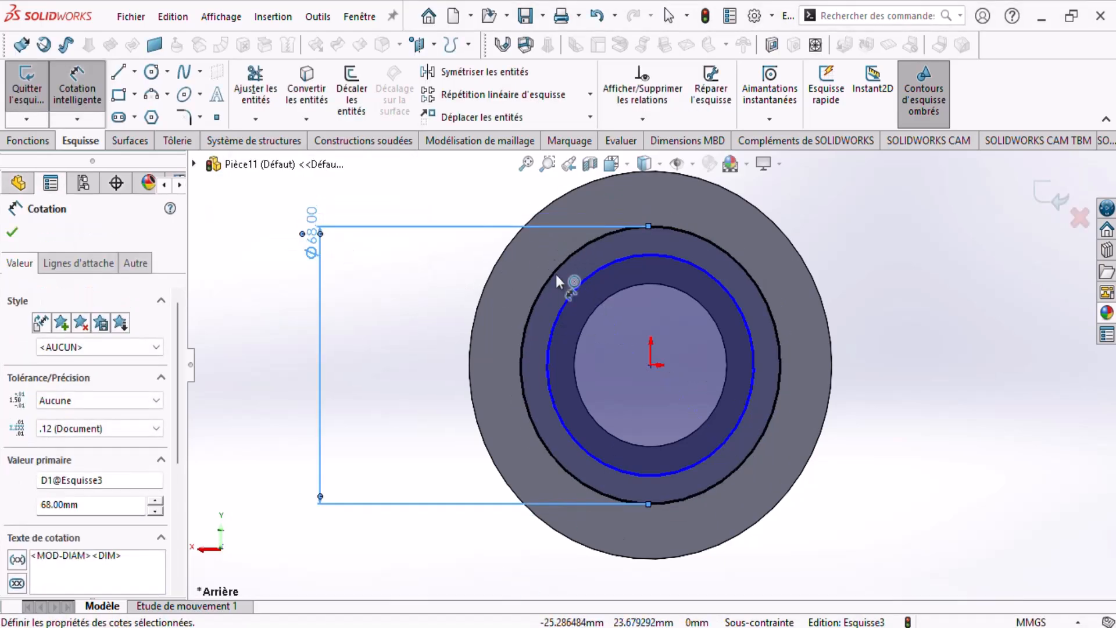
click(569, 306)
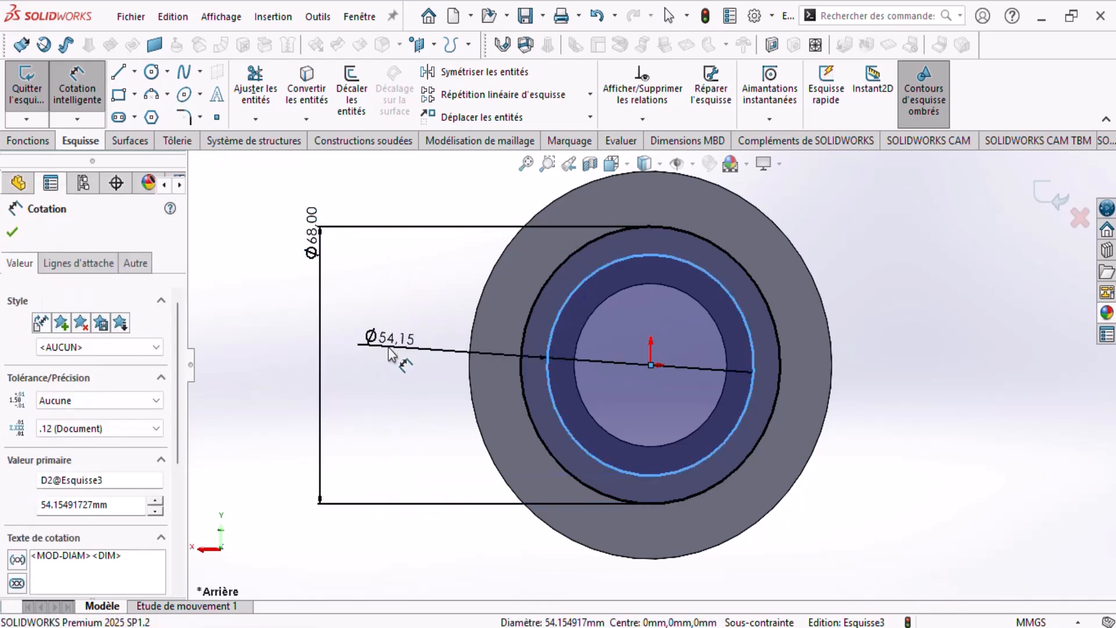
click(389, 347)
text(60)
key(Return)
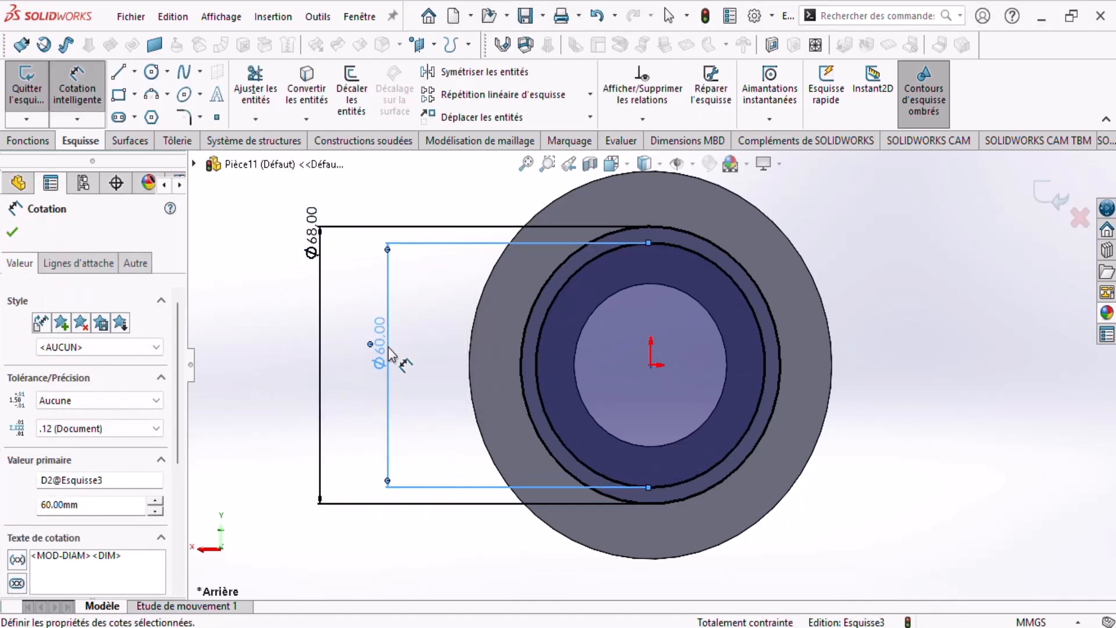
click(287, 389)
Check the rim height in the PDF drawing and extrude the 68/60 mm ring profile 2 mm, merged with the disc.
click(780, 626)
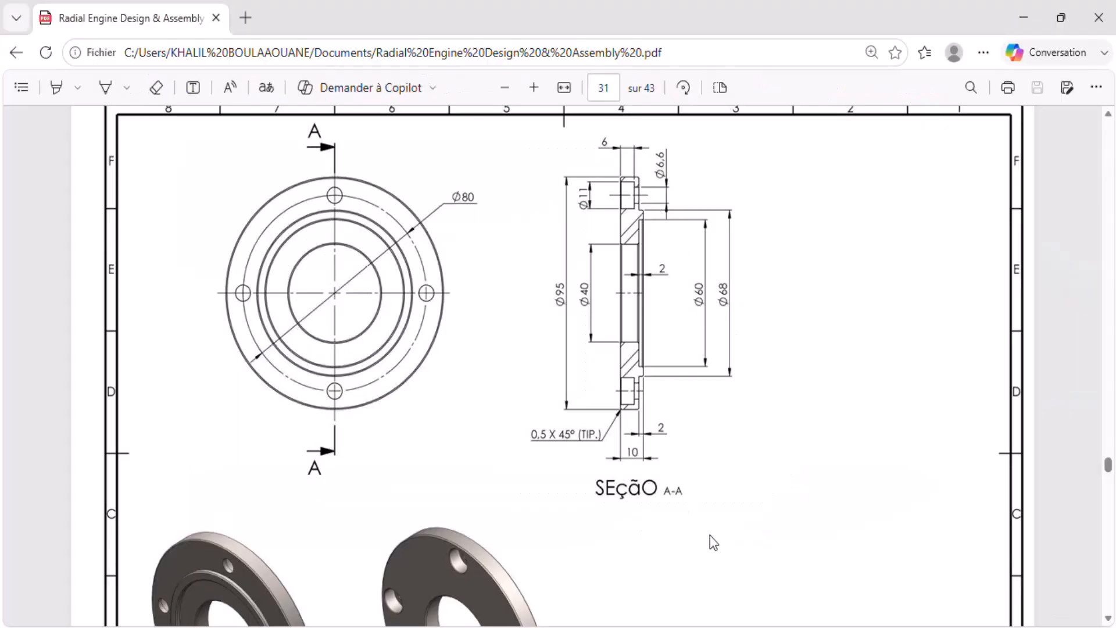
click(779, 625)
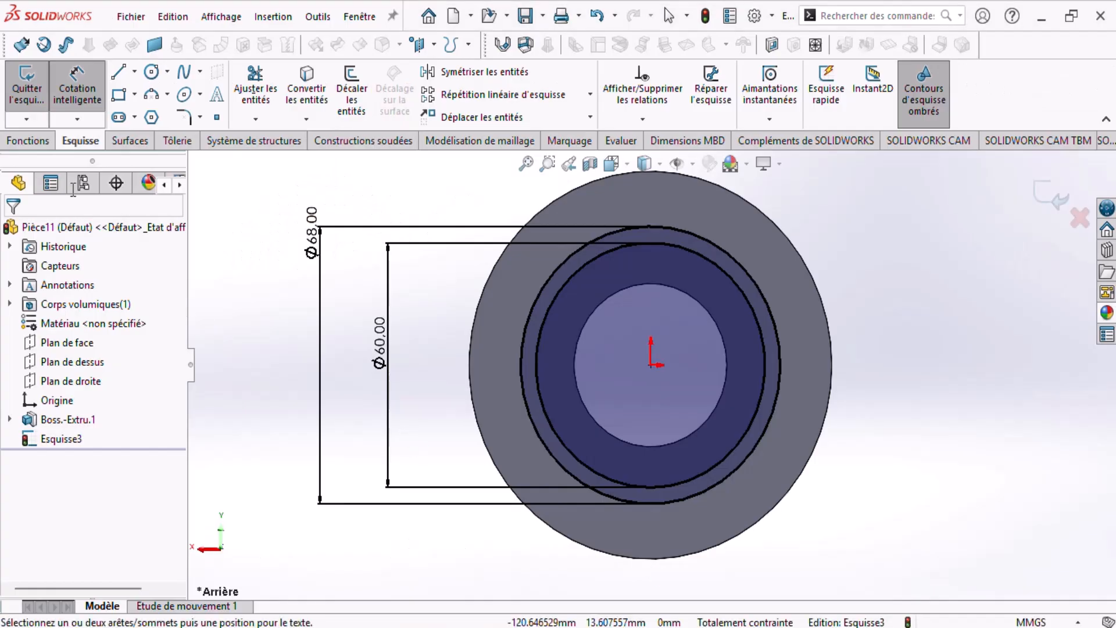
click(44, 140)
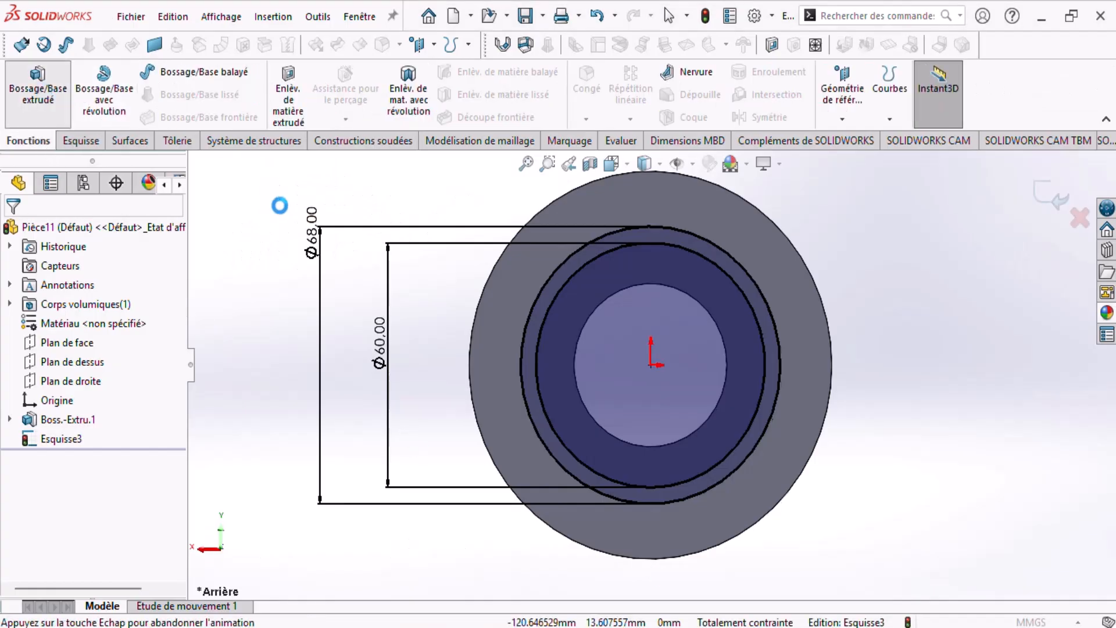
click(39, 88)
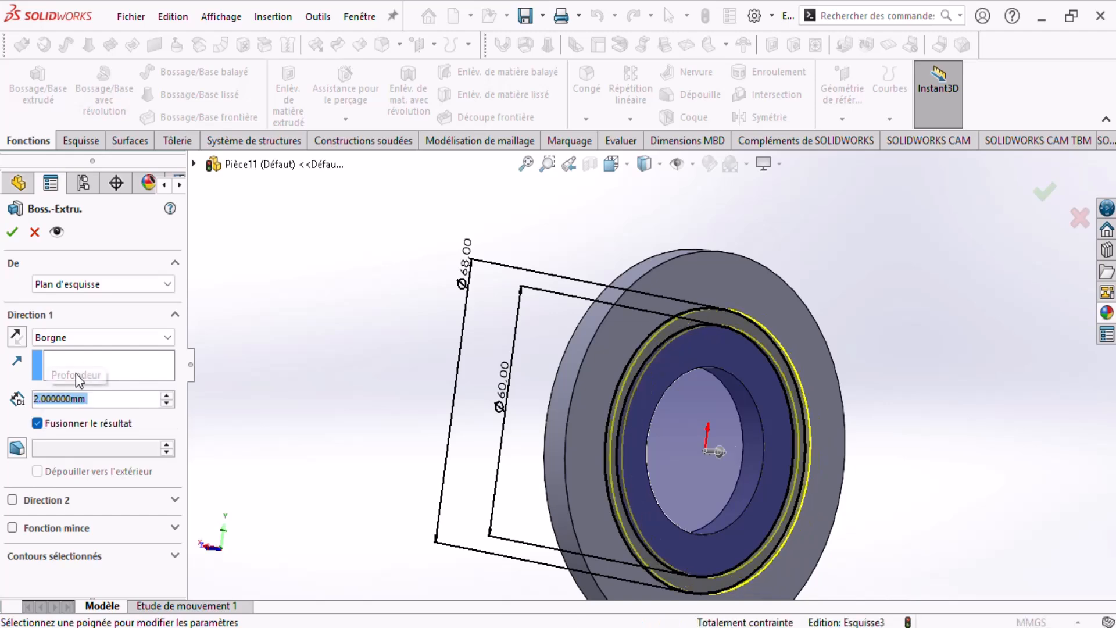
click(12, 232)
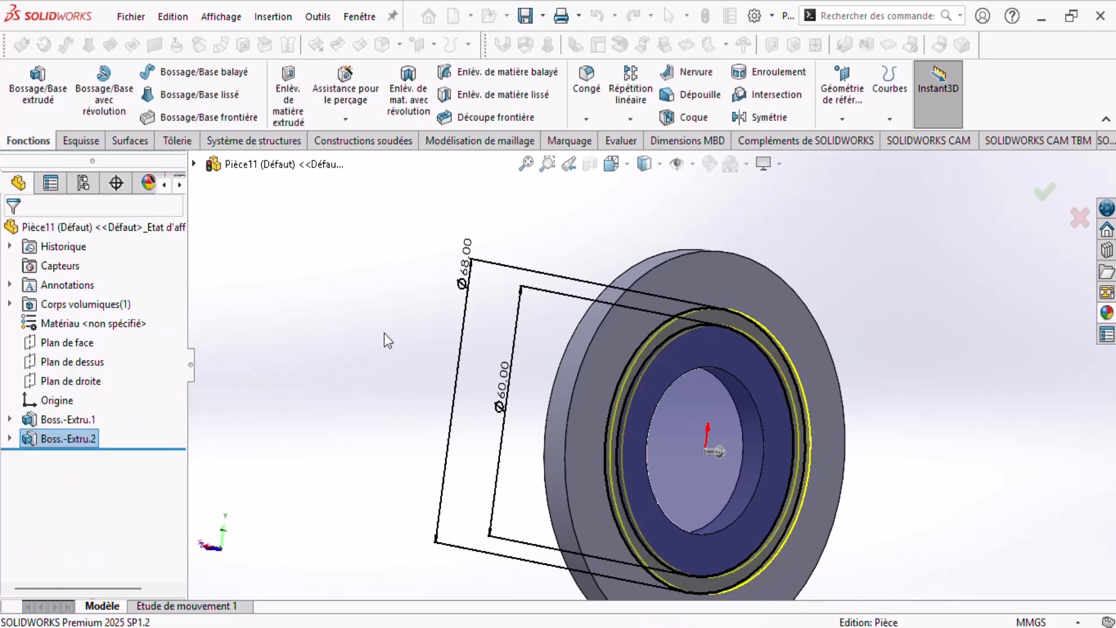
Start a counterbored hole with the Hole Wizard and choose the disc's flat face opposite the raised rim for its position.
middle_drag(637, 401, 656, 437)
scroll(731, 395, up, 2)
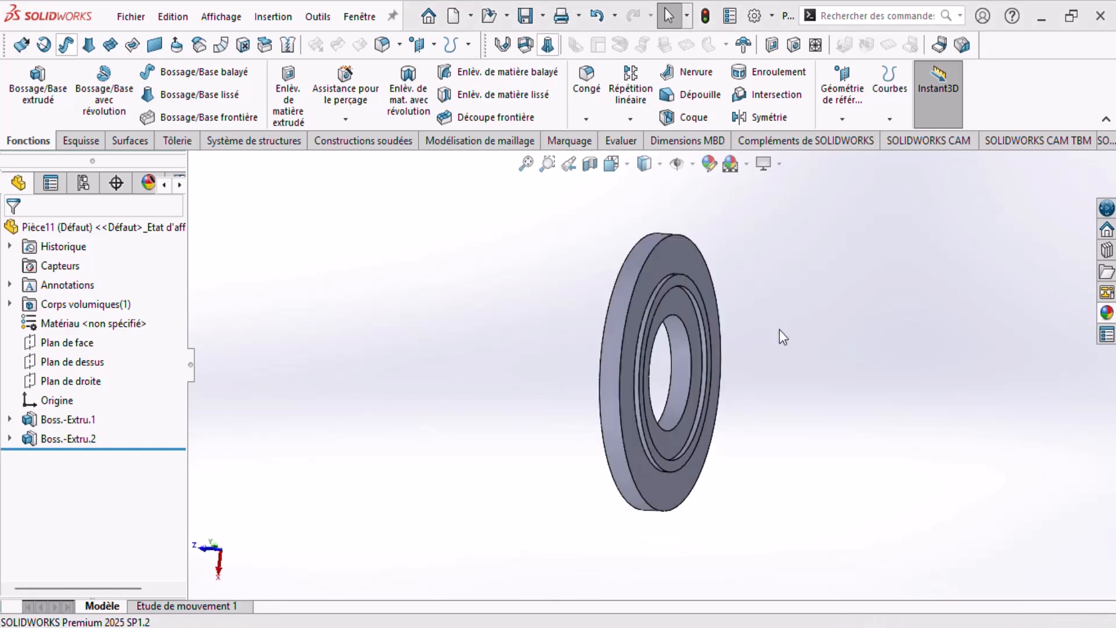
mouse_move(780, 330)
middle_down()
mouse_move(752, 326)
mouse_move(776, 330)
mouse_move(766, 342)
mouse_move(776, 355)
middle_up()
scroll(776, 330, up, 3)
click(756, 625)
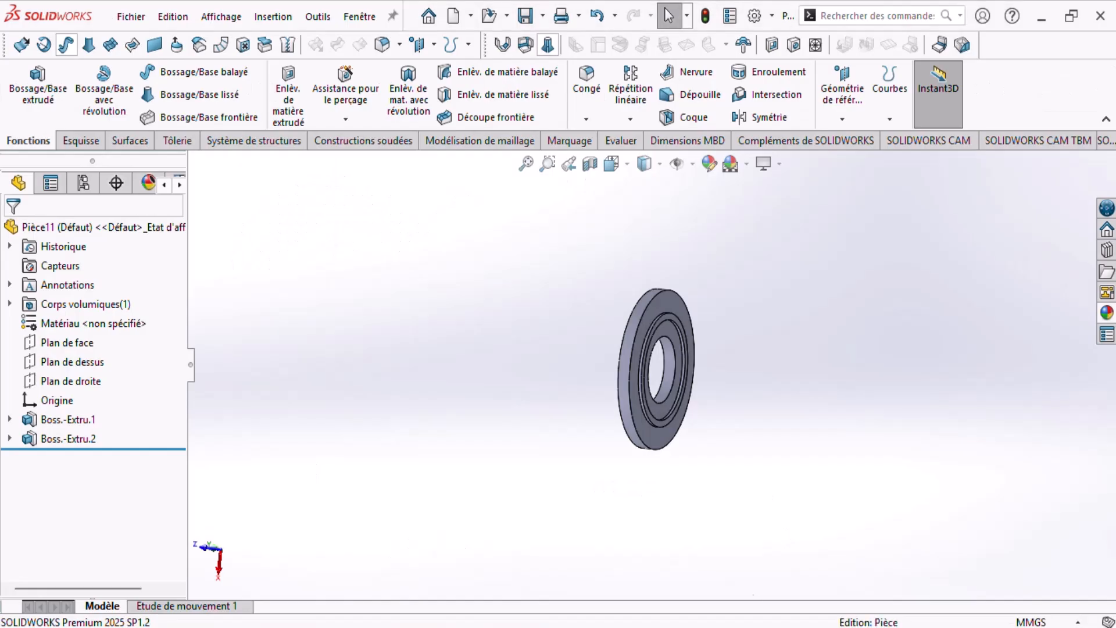
middle_drag(631, 326, 628, 324)
click(356, 92)
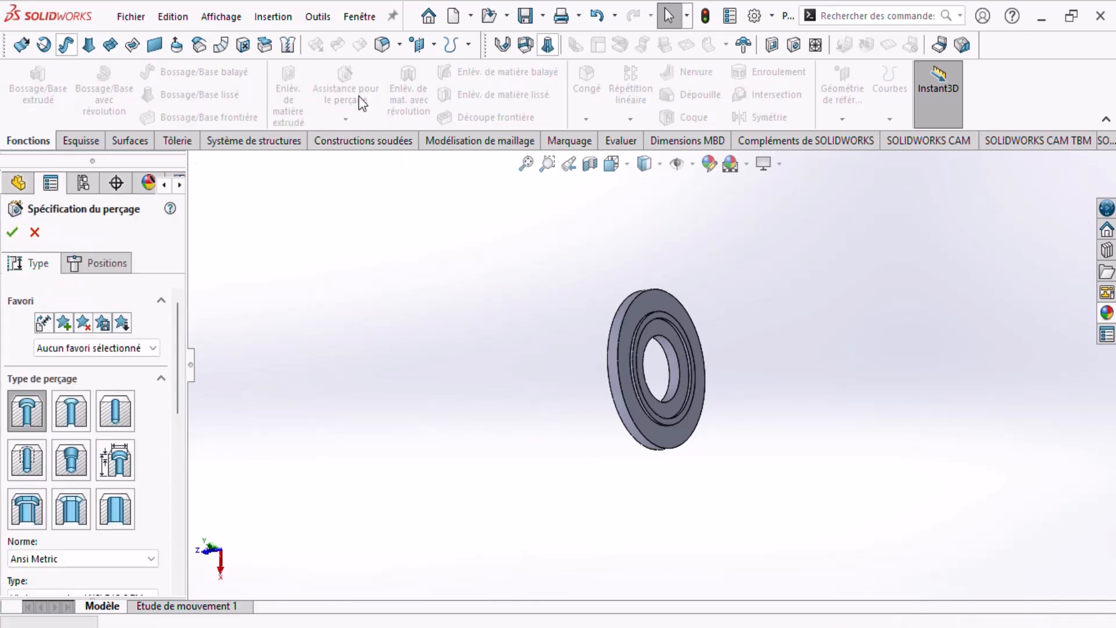
click(100, 264)
middle_drag(747, 332, 798, 311)
scroll(676, 319, down, 4)
click(610, 326)
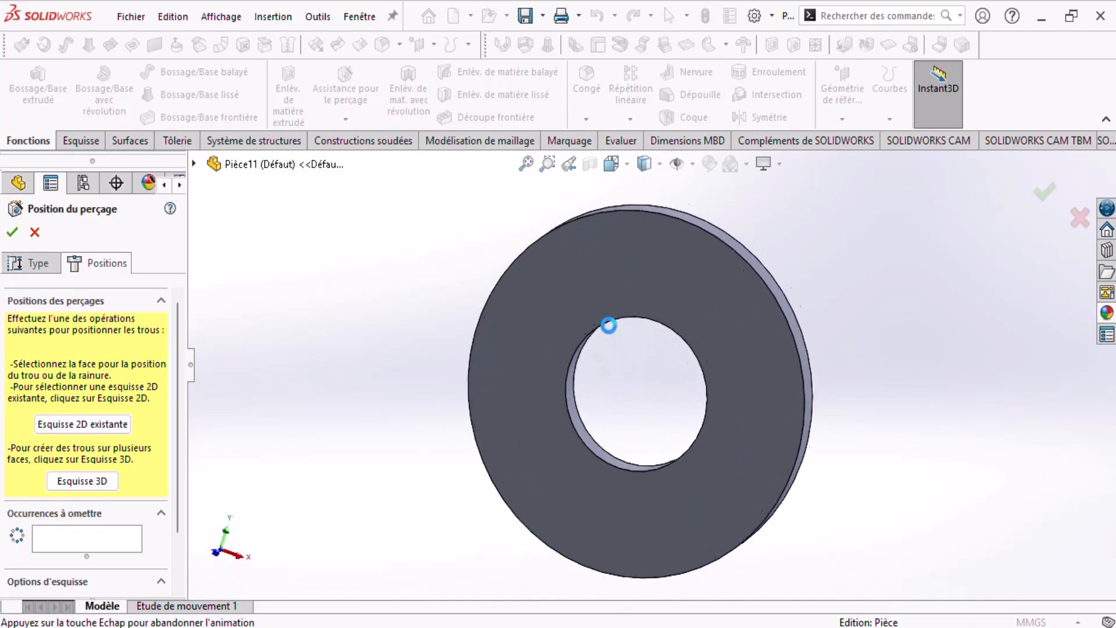
click(727, 279)
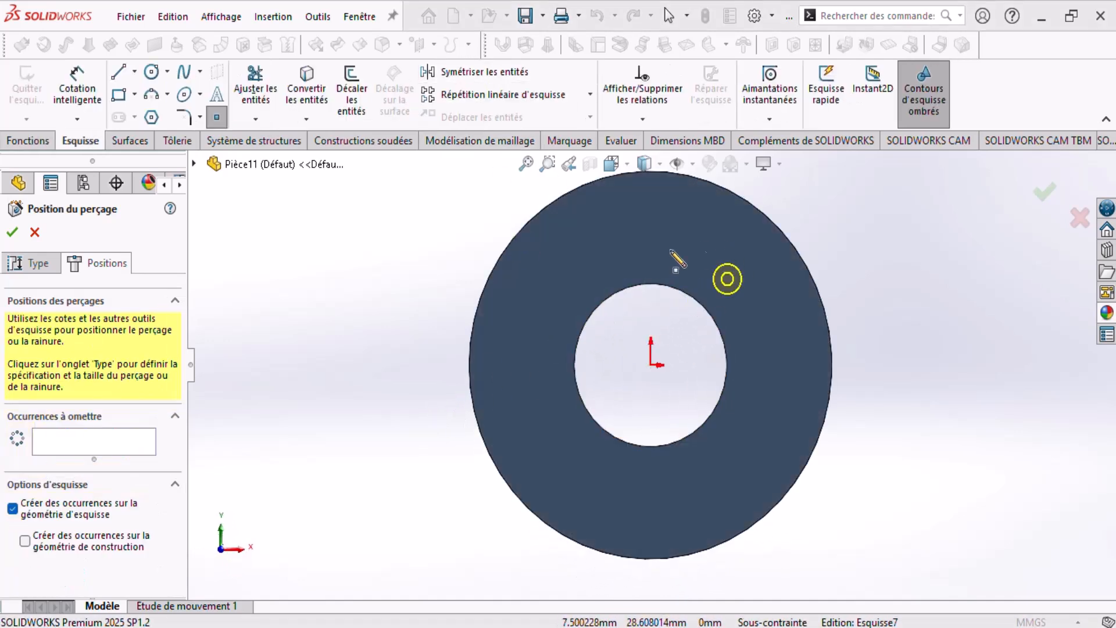
Place the hole's centre point about 33.5 mm directly above the origin, with a vertical relation to the origin.
scroll(633, 274, down, 3)
scroll(668, 219, up, 2)
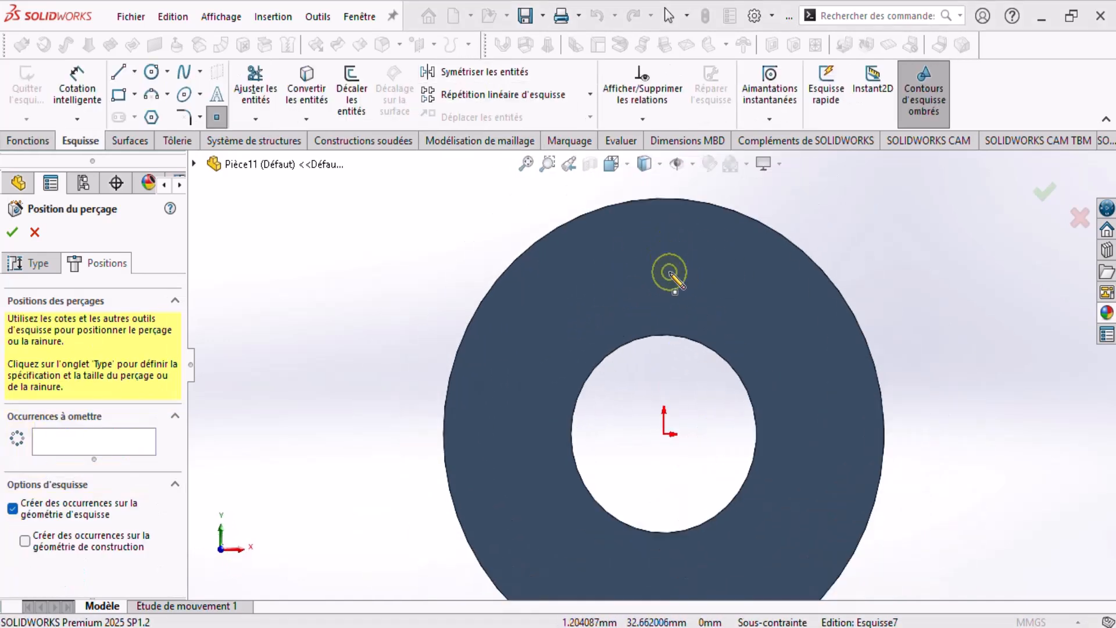
click(666, 269)
right_click(406, 241)
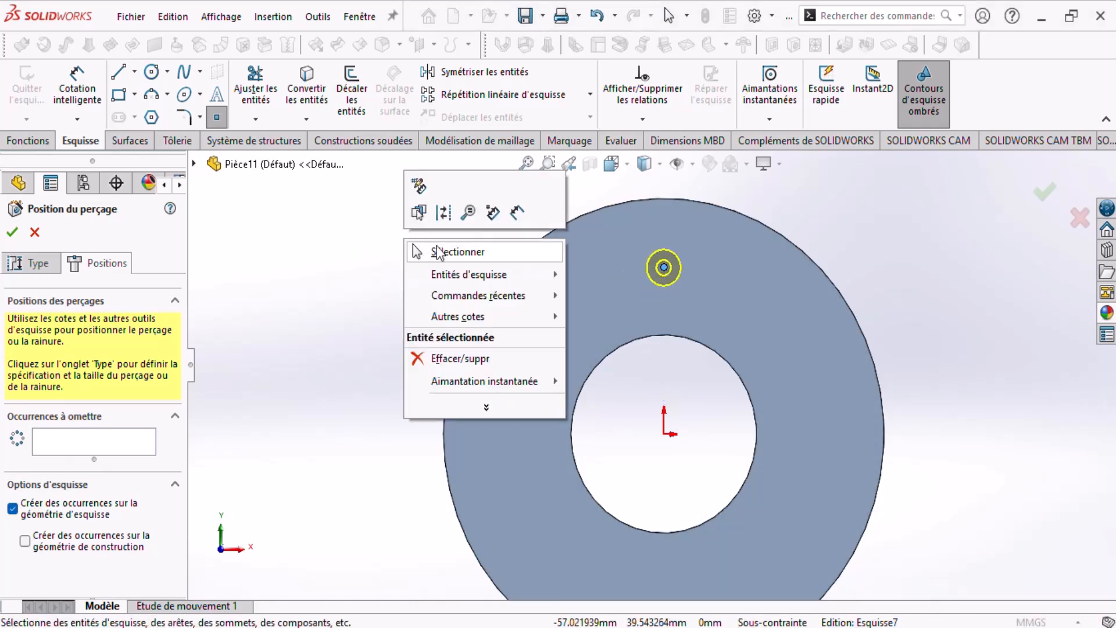
click(461, 249)
click(664, 269)
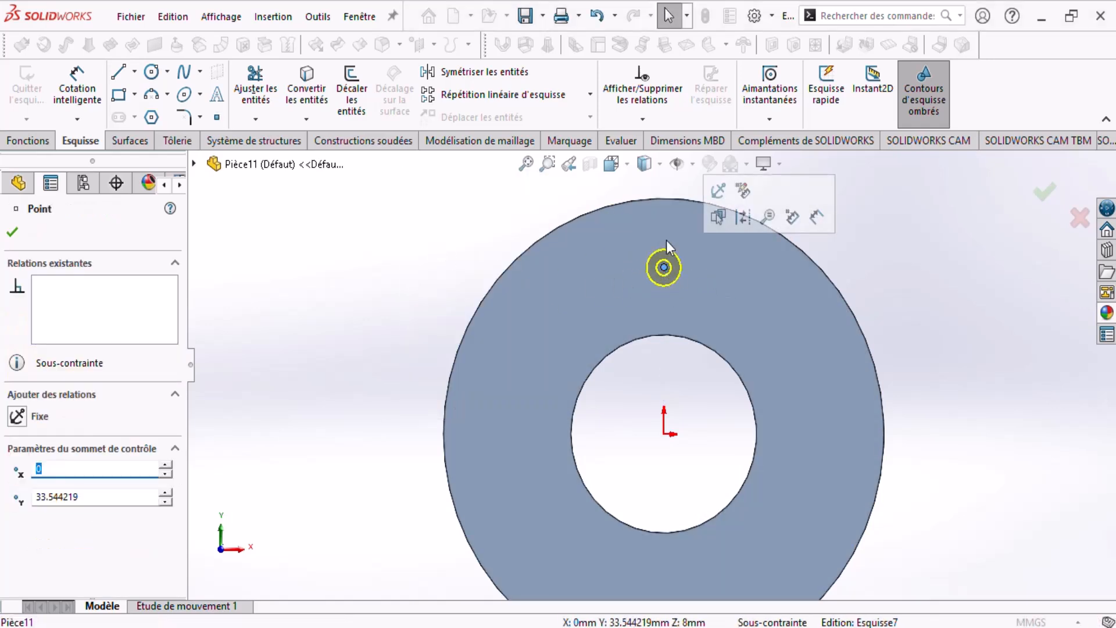
ctrl+click(664, 433)
click(17, 534)
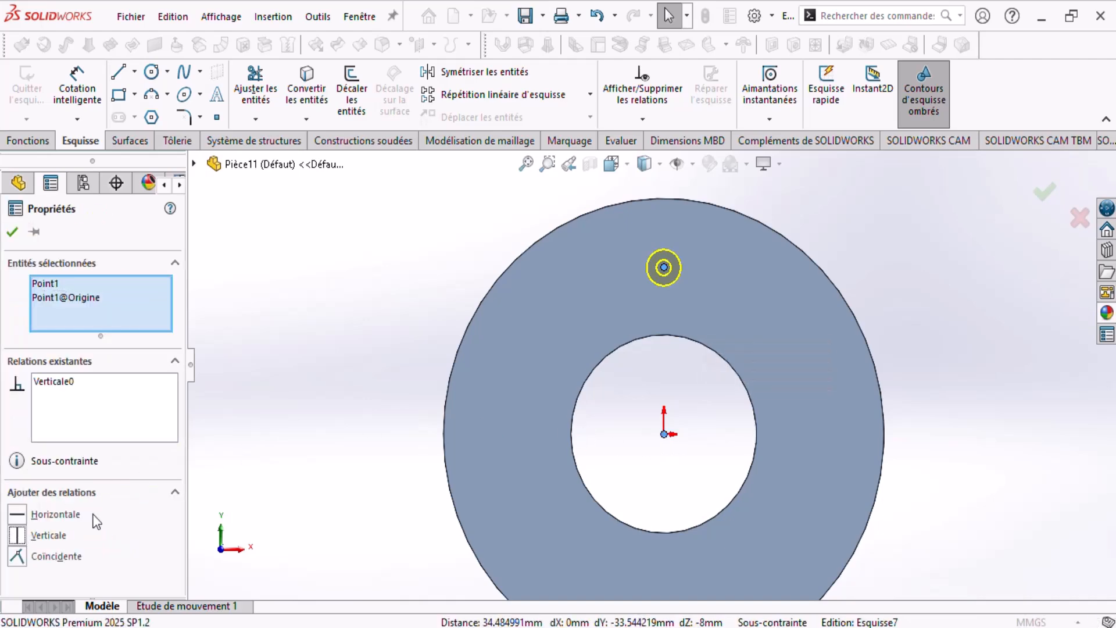
click(399, 291)
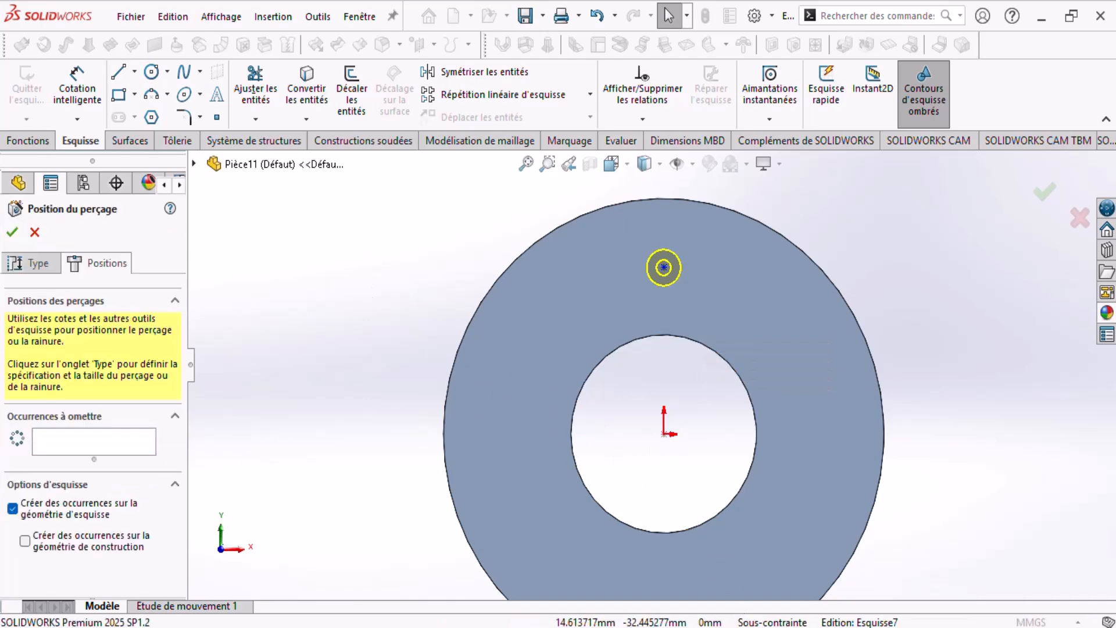
Dimension the hole centre's vertical distance from the origin at 40 mm.
click(581, 614)
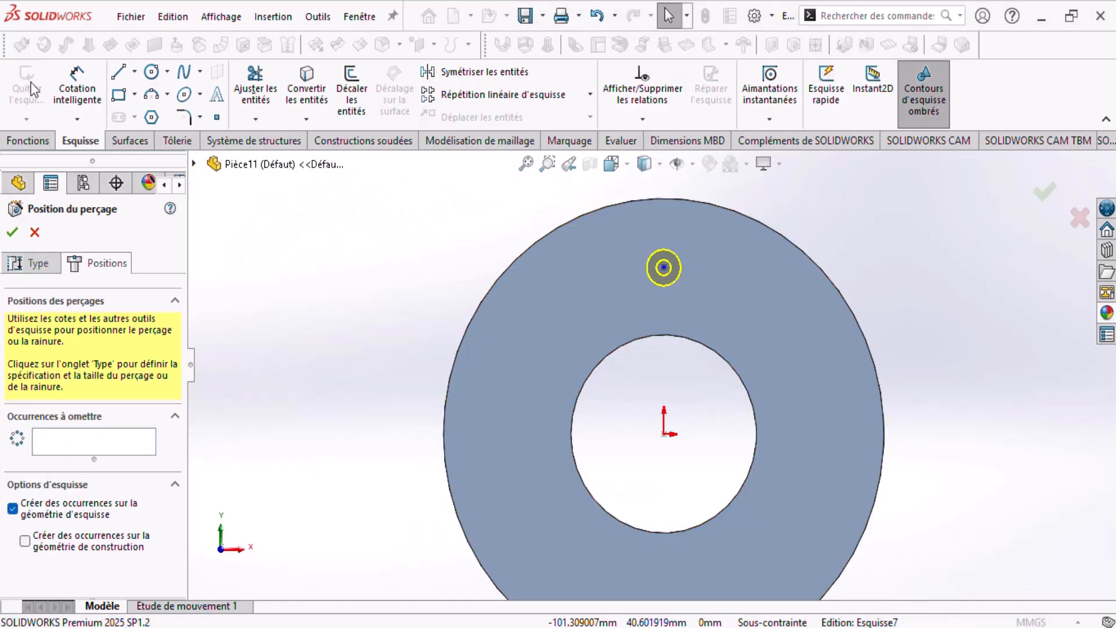
key(d)
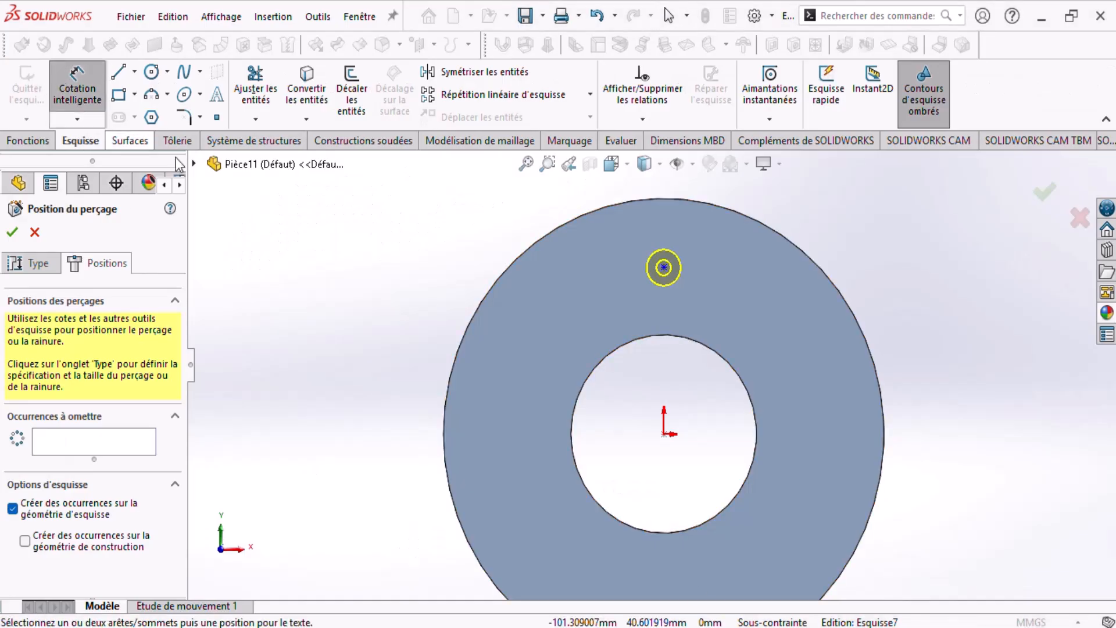
click(665, 267)
click(664, 434)
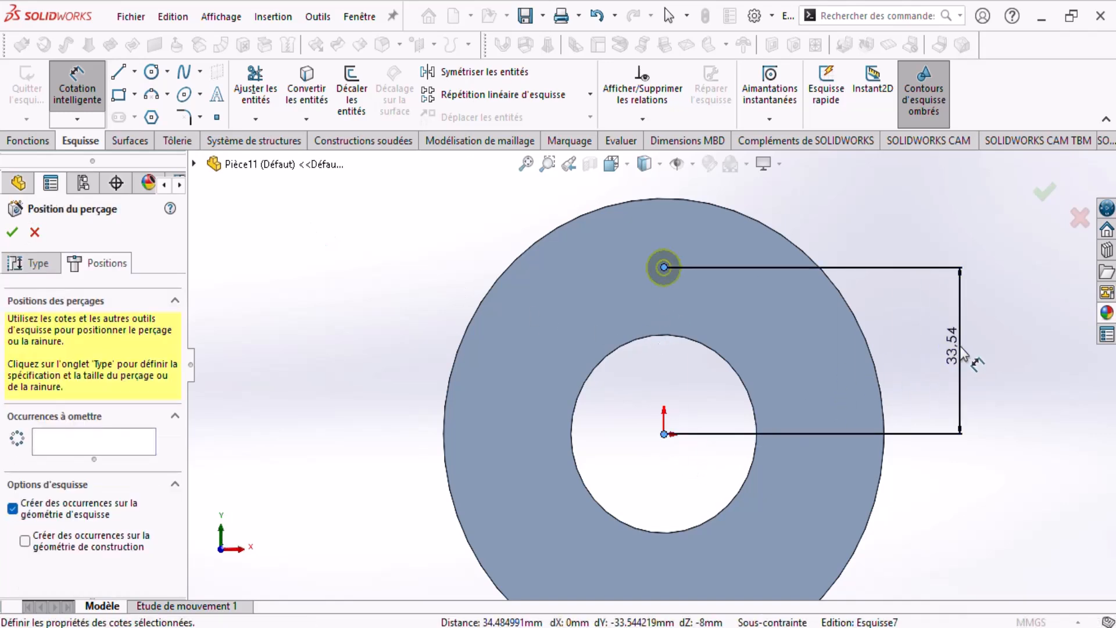
click(961, 347)
text(40)
key(Return)
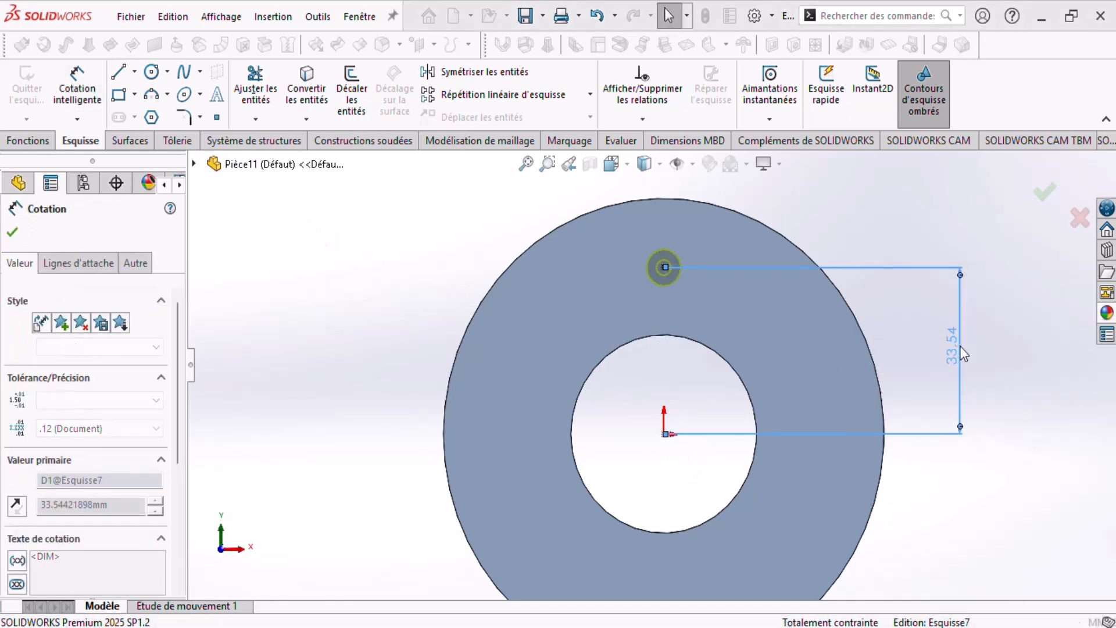
click(1005, 330)
mouse_move(773, 282)
middle_down()
mouse_move(730, 267)
mouse_move(740, 248)
middle_up()
middle_drag(704, 312, 700, 310)
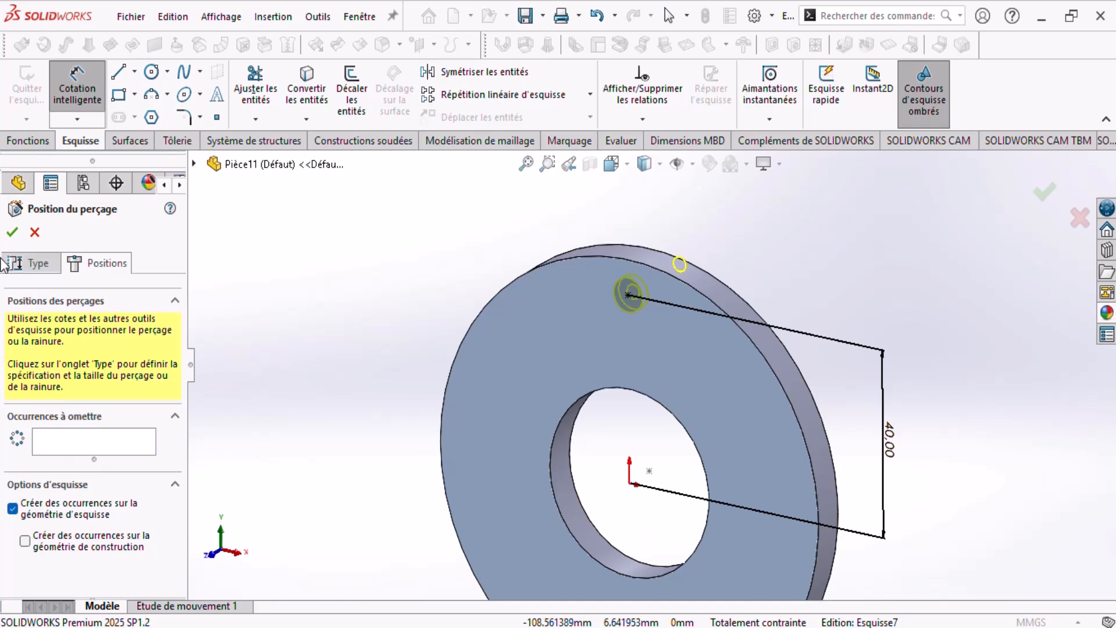
Set the counterbore's screw type to the ANSI Metric hexagon socket head cap screw (CHC).
click(26, 259)
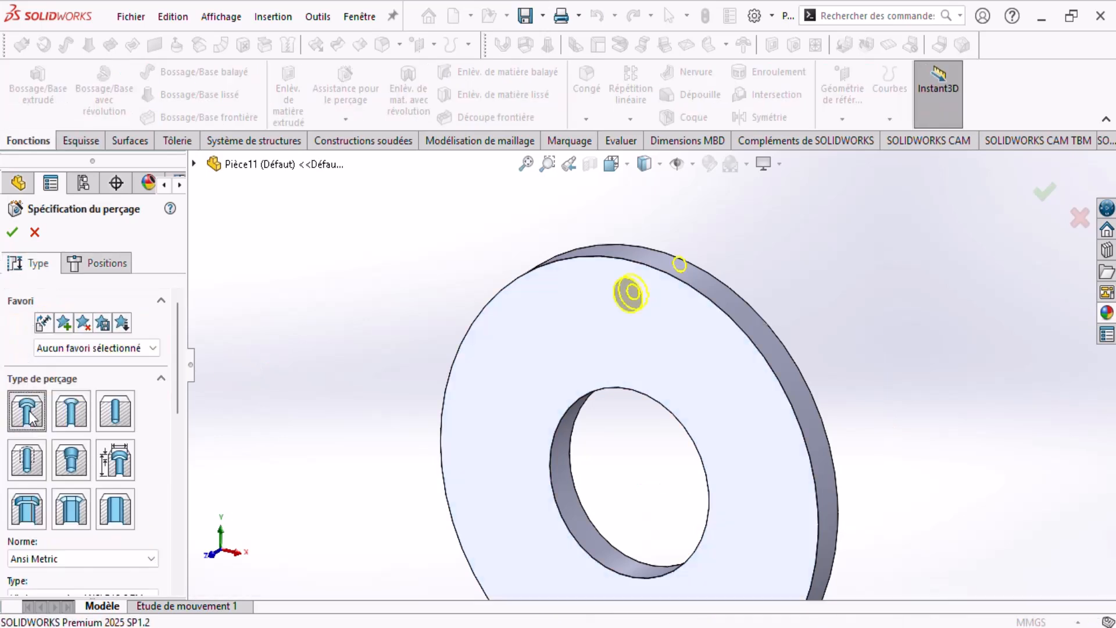
drag(178, 349, 182, 407)
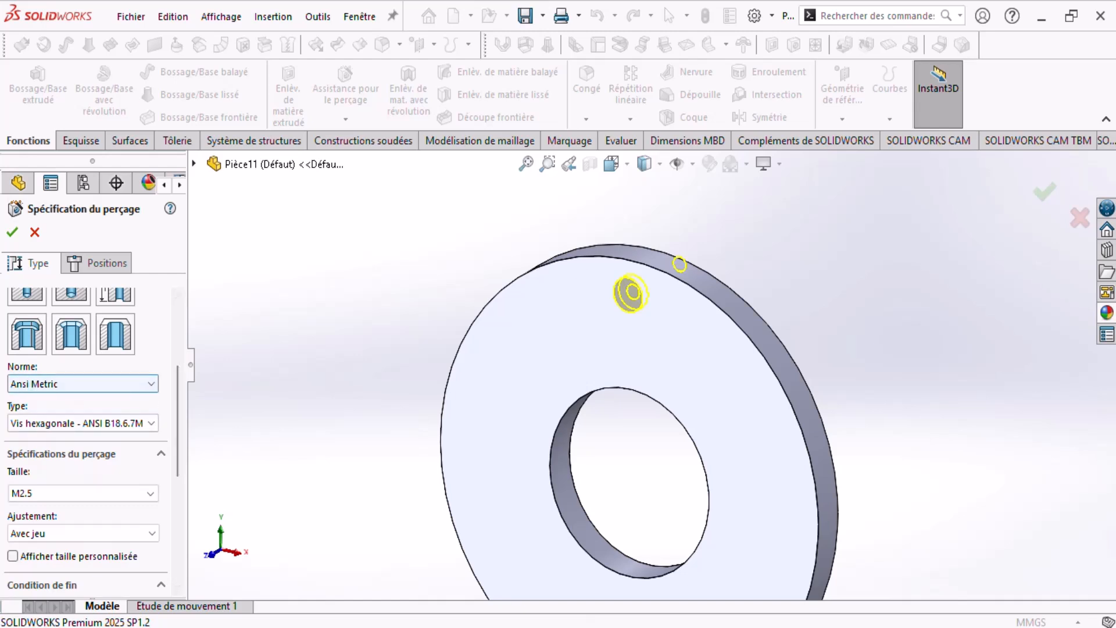
click(82, 423)
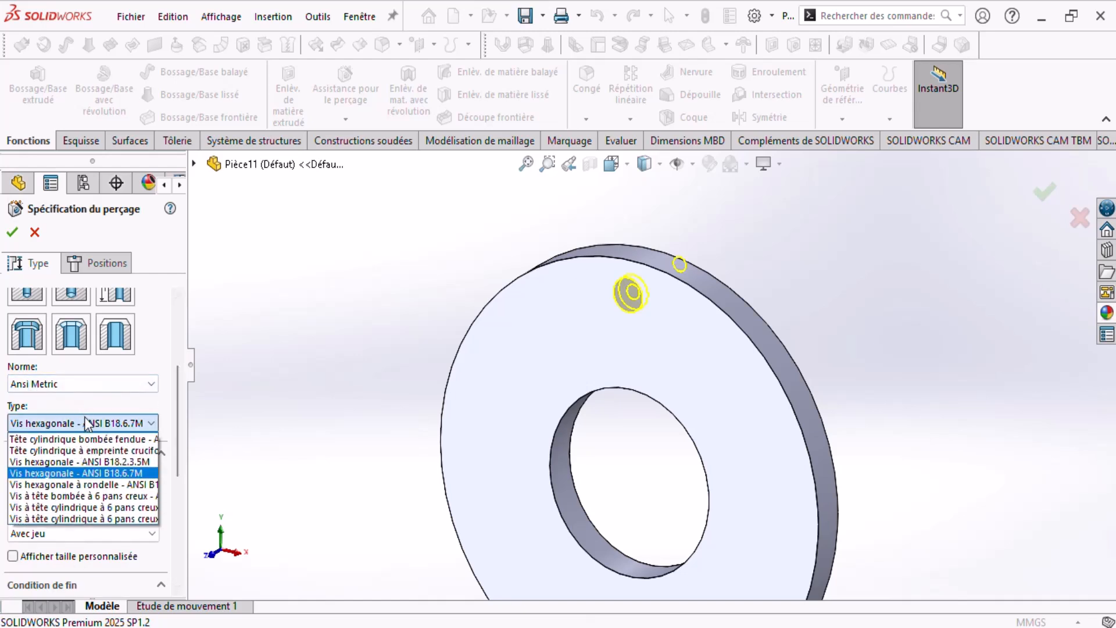
click(177, 310)
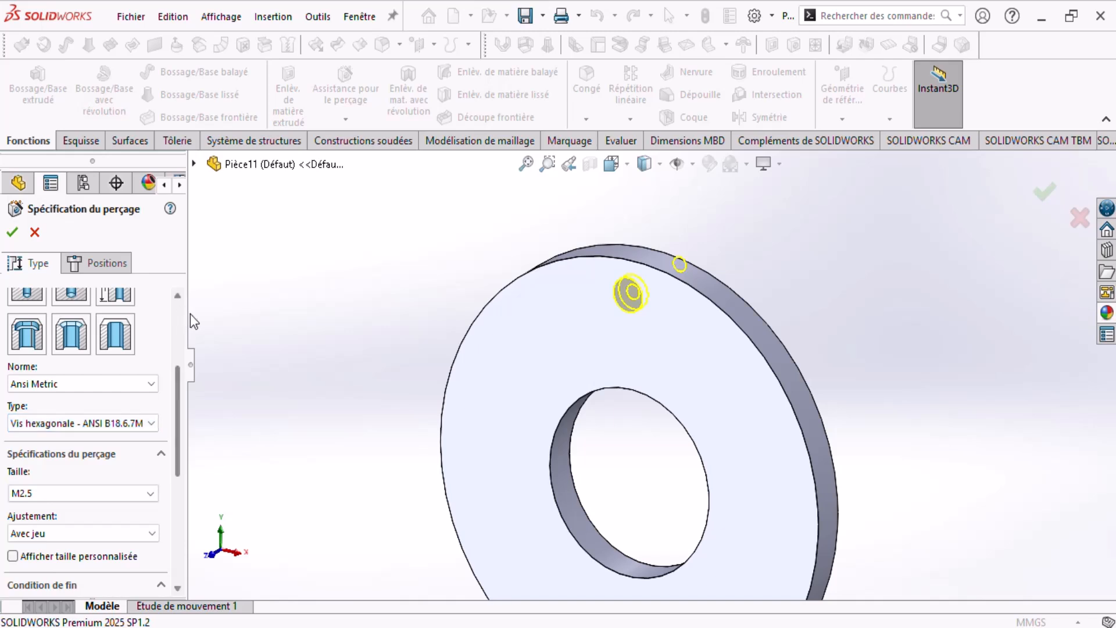
drag(187, 319, 274, 321)
click(134, 423)
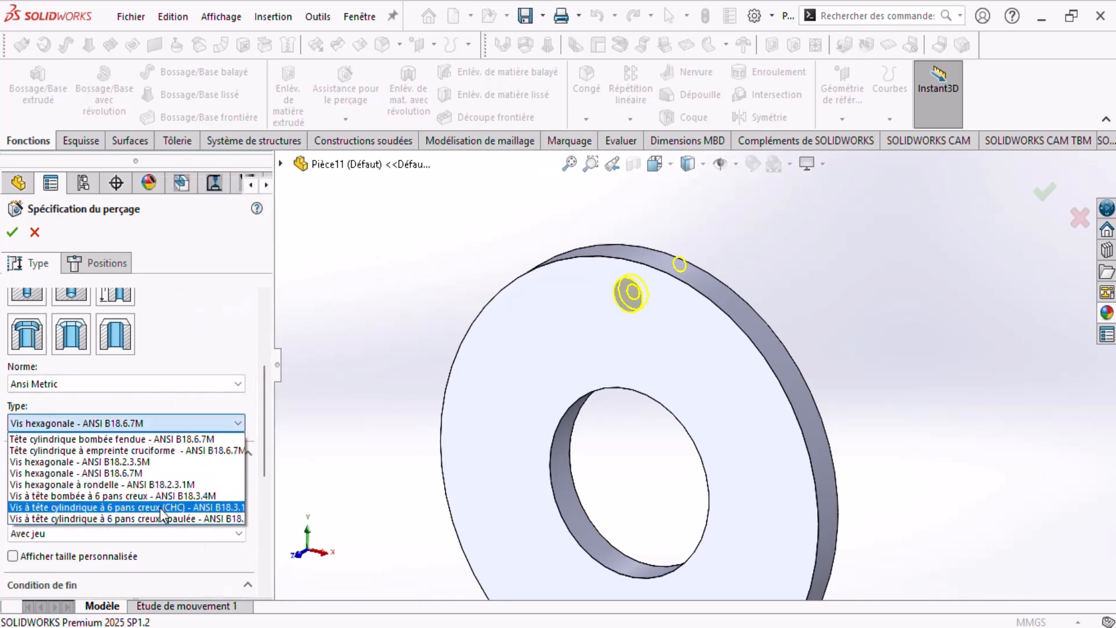
click(159, 508)
scroll(261, 419, down, 2)
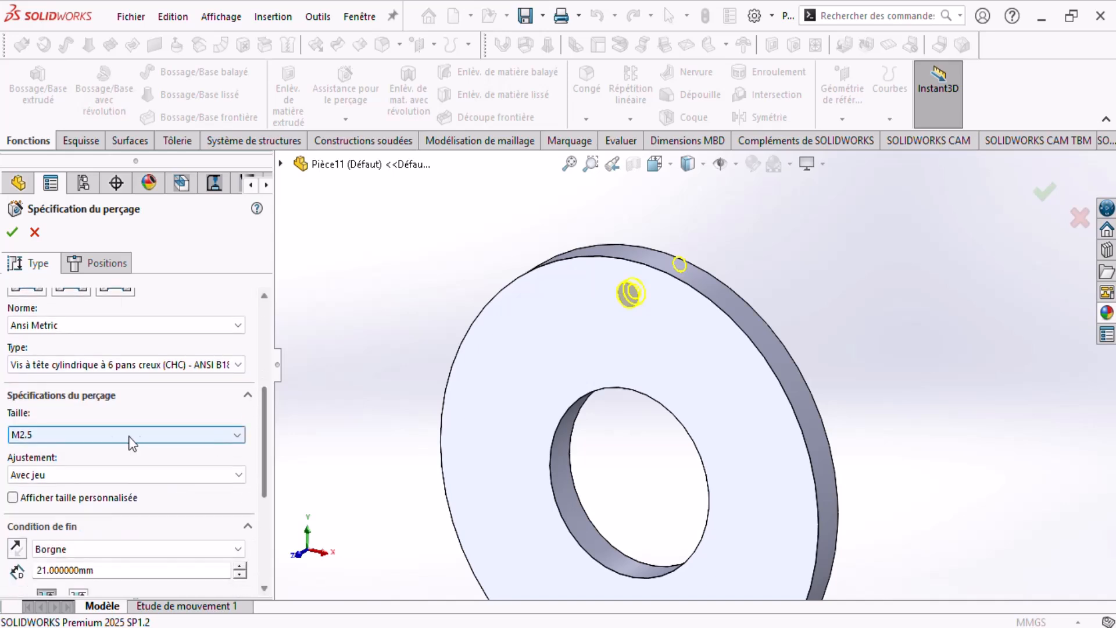
Set the counterbored hole's size to M6 with a Normal fit.
click(87, 436)
scroll(64, 509, up, 2)
click(36, 538)
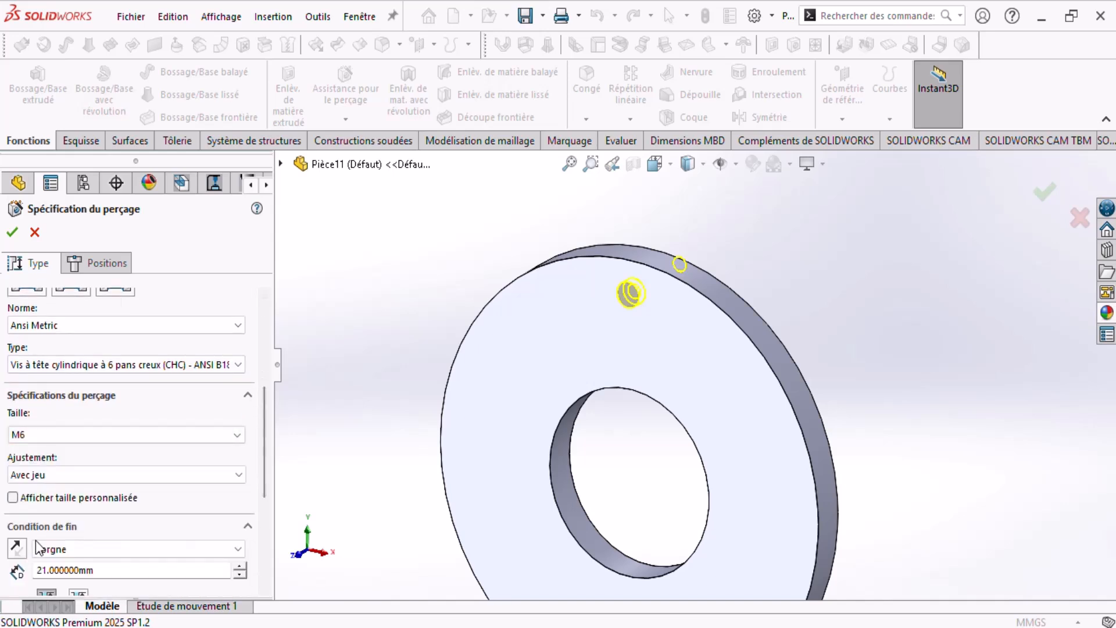
scroll(264, 420, down, 2)
click(81, 403)
click(78, 429)
drag(262, 428, 276, 465)
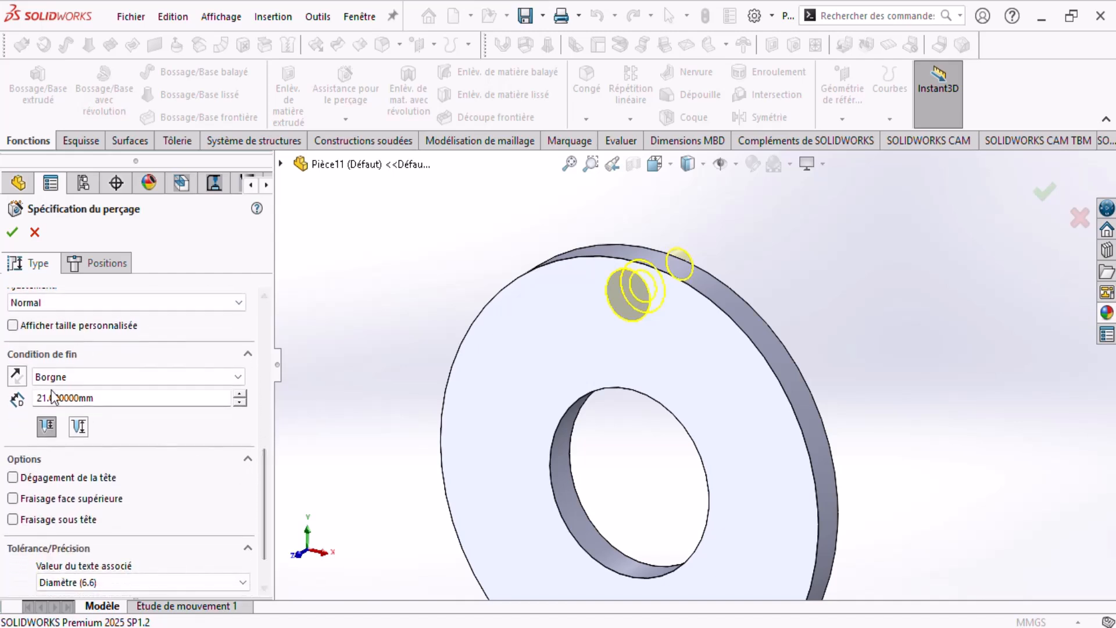
Enable the top-face countersink at 11.05 mm and 90° and create the M6 counterbored hole with a 21 mm blind depth.
middle_drag(607, 352, 647, 342)
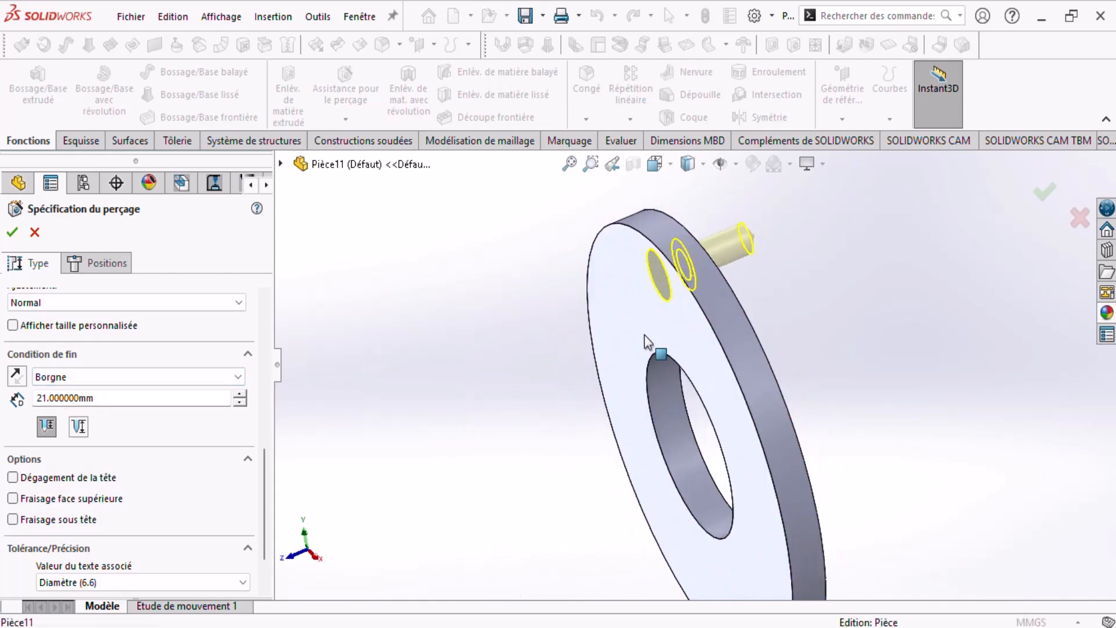
click(14, 500)
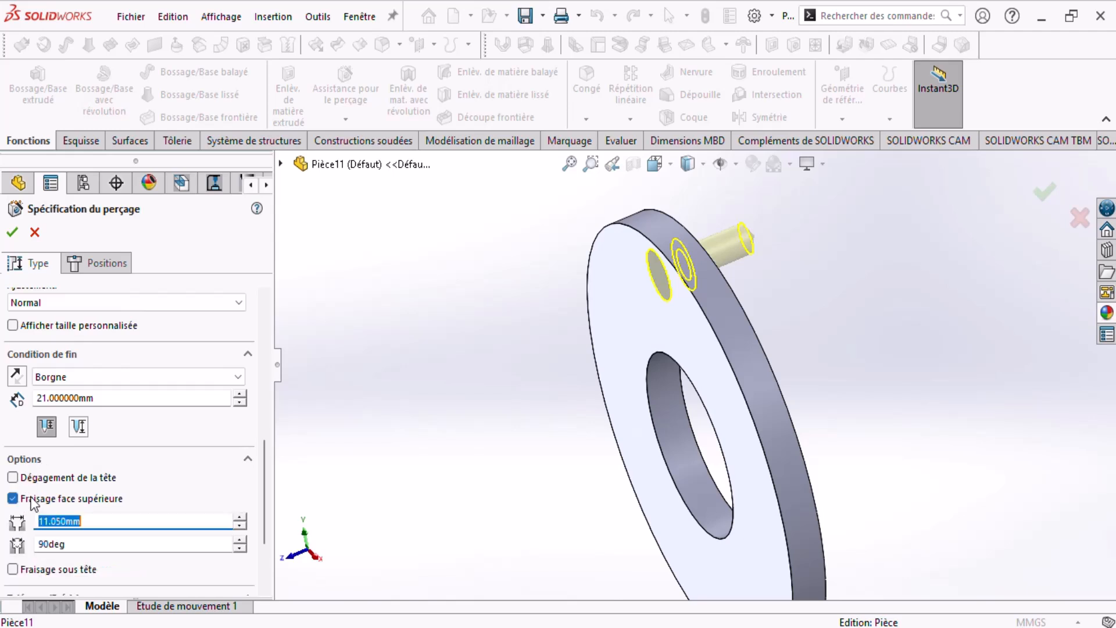
scroll(620, 337, down, 8)
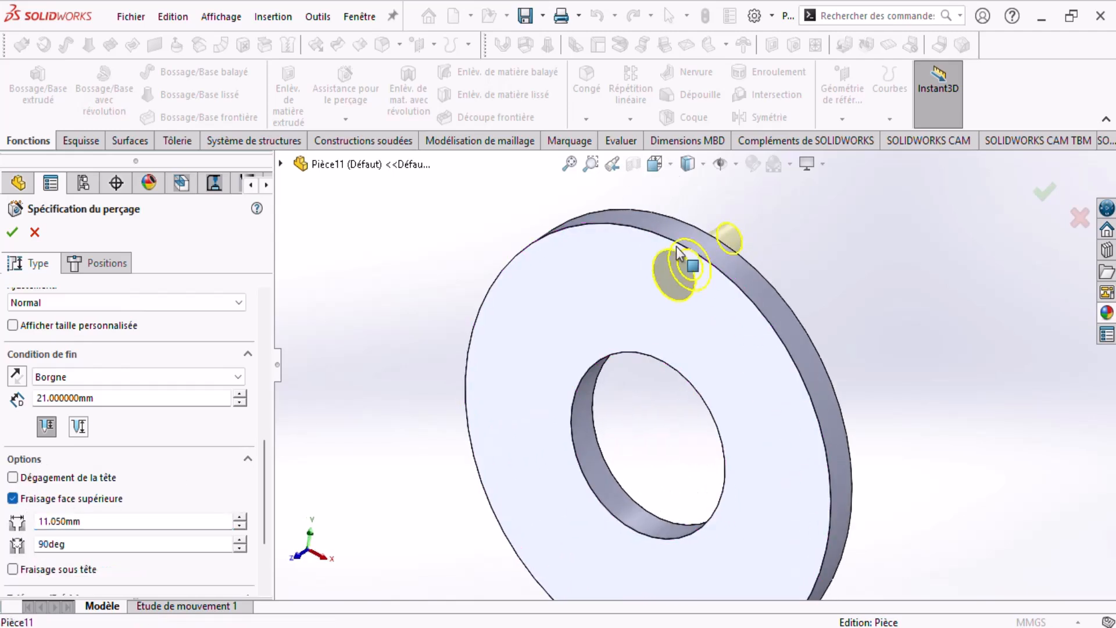
scroll(620, 337, down, 4)
scroll(774, 291, down, 4)
middle_drag(649, 284, 660, 211)
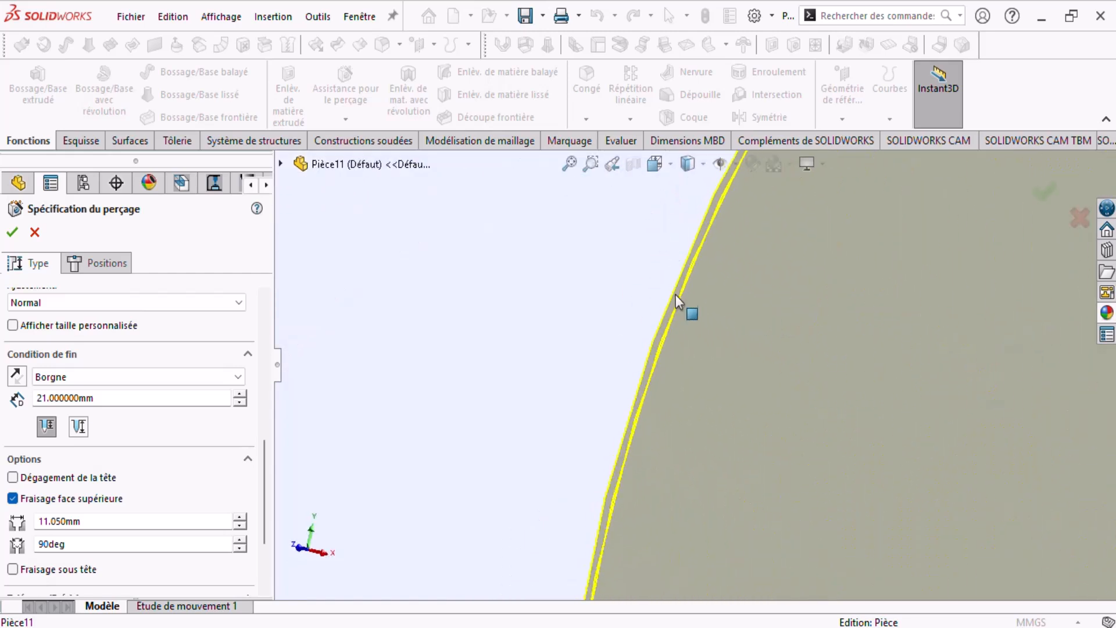
scroll(668, 291, up, 5)
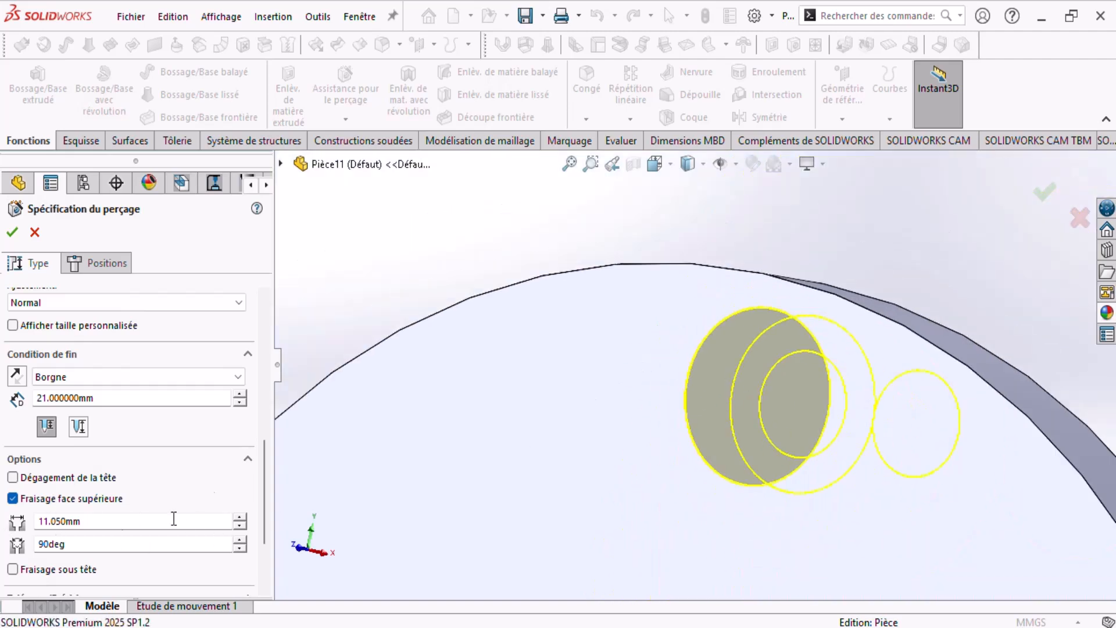
scroll(266, 508, down, 5)
scroll(267, 507, up, 10)
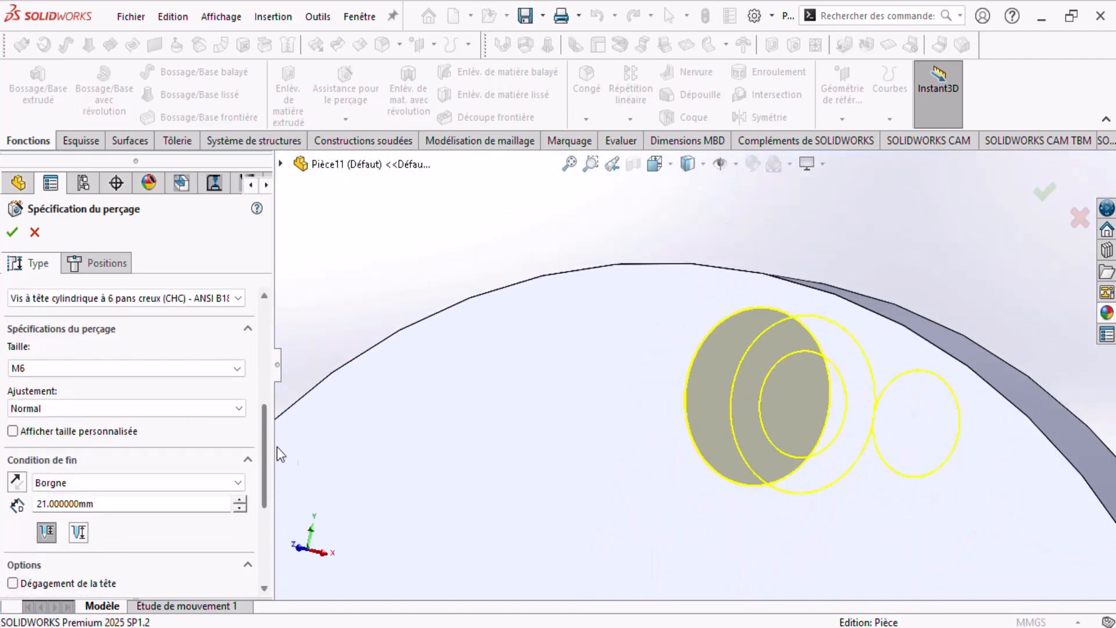
click(13, 232)
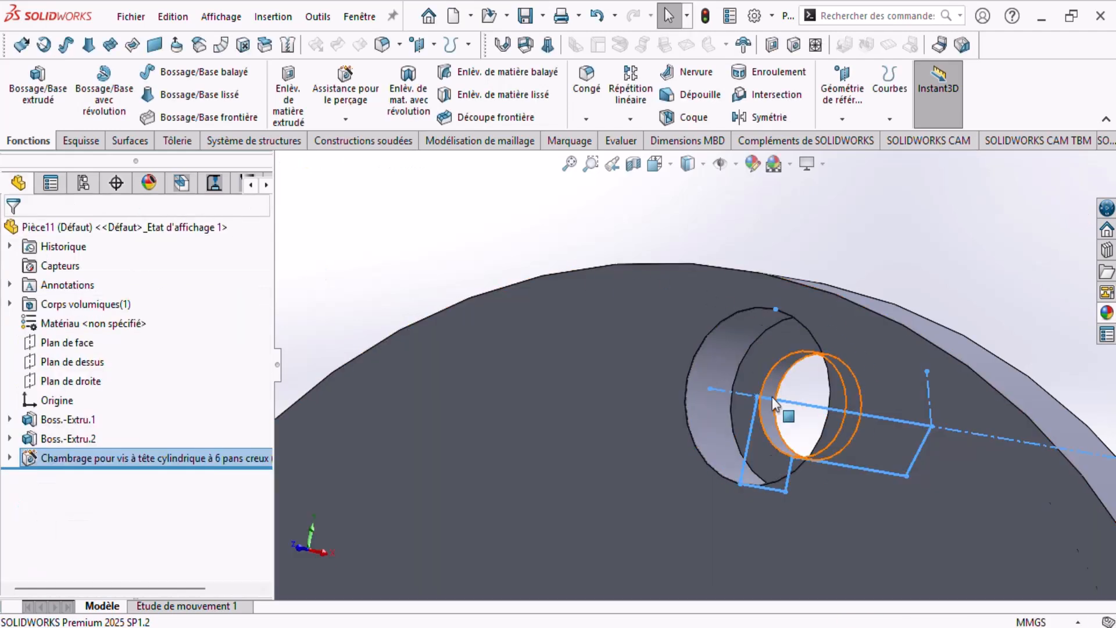
Check the bolt hole layout in the cam cover's PDF drawing.
scroll(749, 357, up, 3)
scroll(768, 268, down, 2)
scroll(780, 383, up, 6)
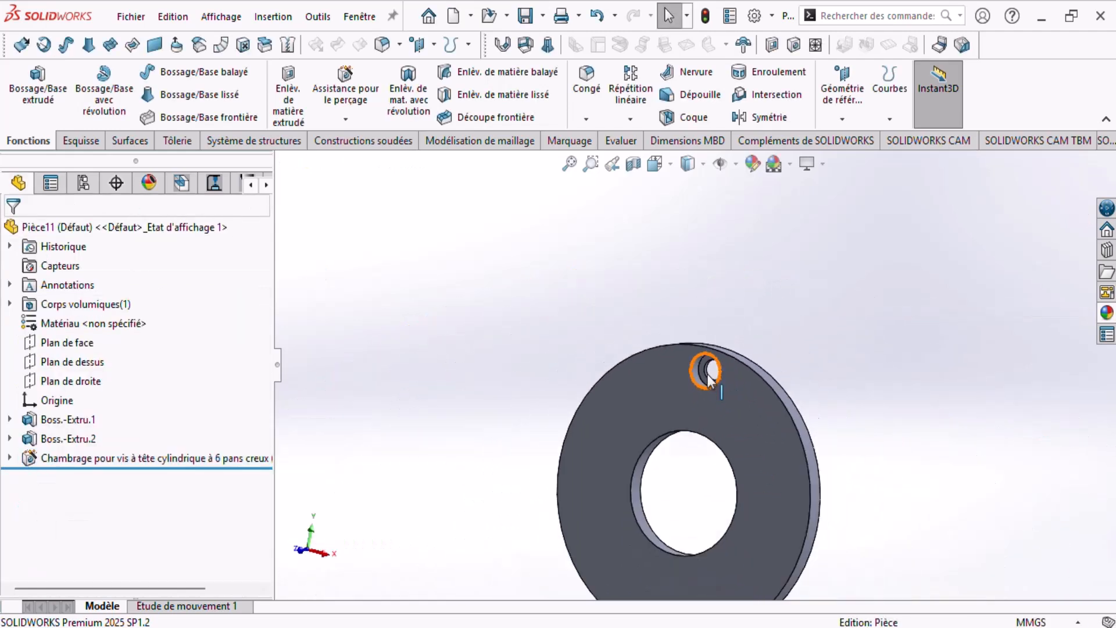
middle_drag(719, 387, 668, 440)
key(alt+Tab)
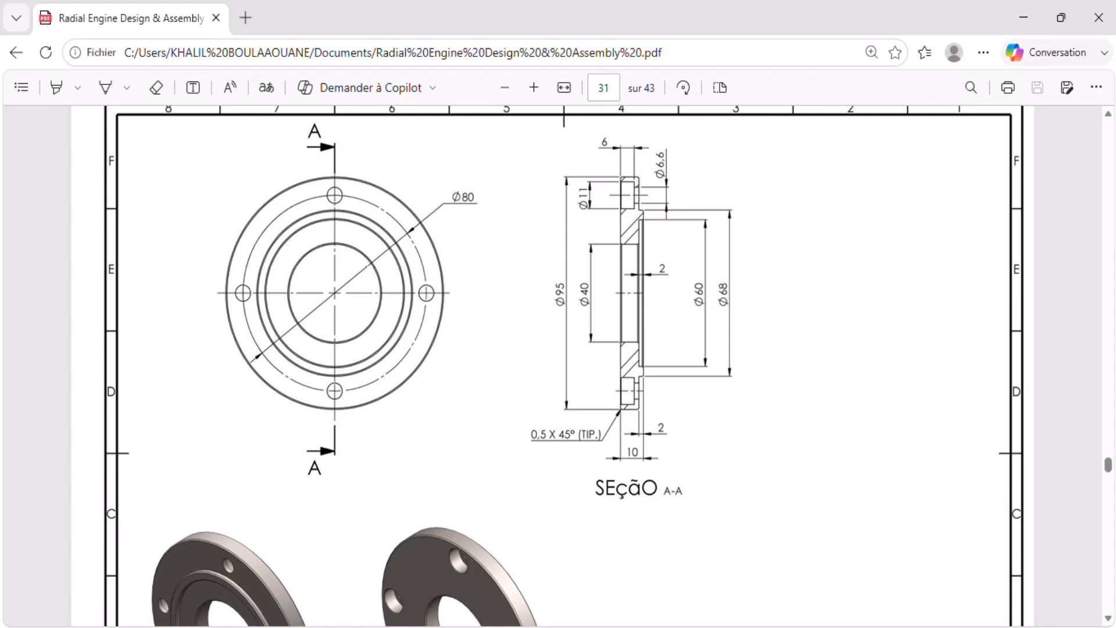
key(alt+Tab)
Pattern the counterbored hole circularly around the disc's outer edge, with 4 instances equally spaced over 360°.
click(145, 456)
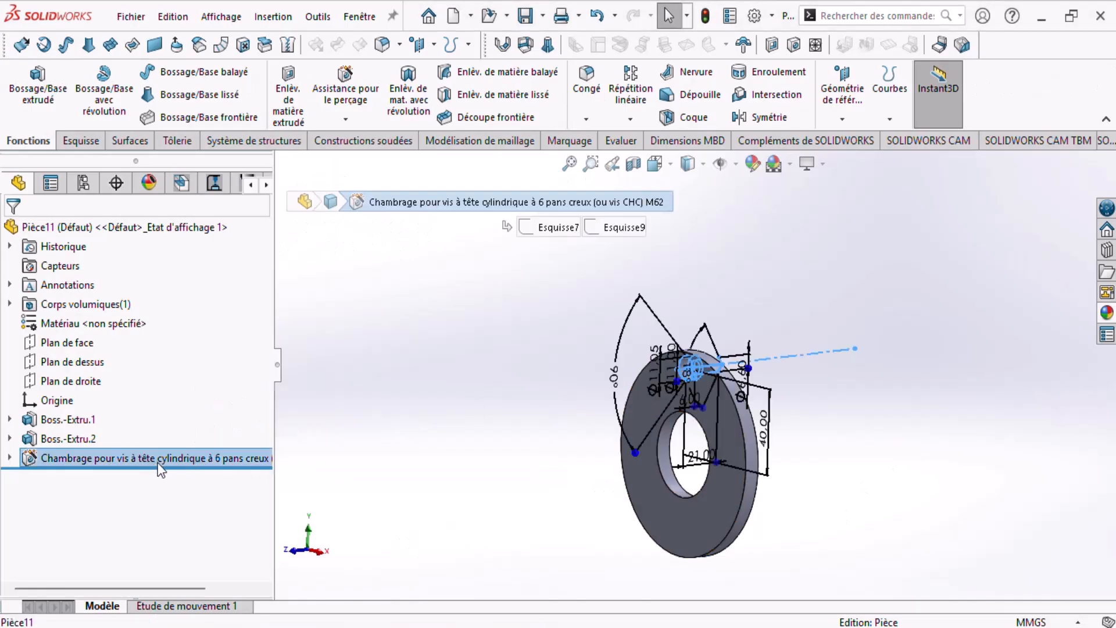
click(631, 119)
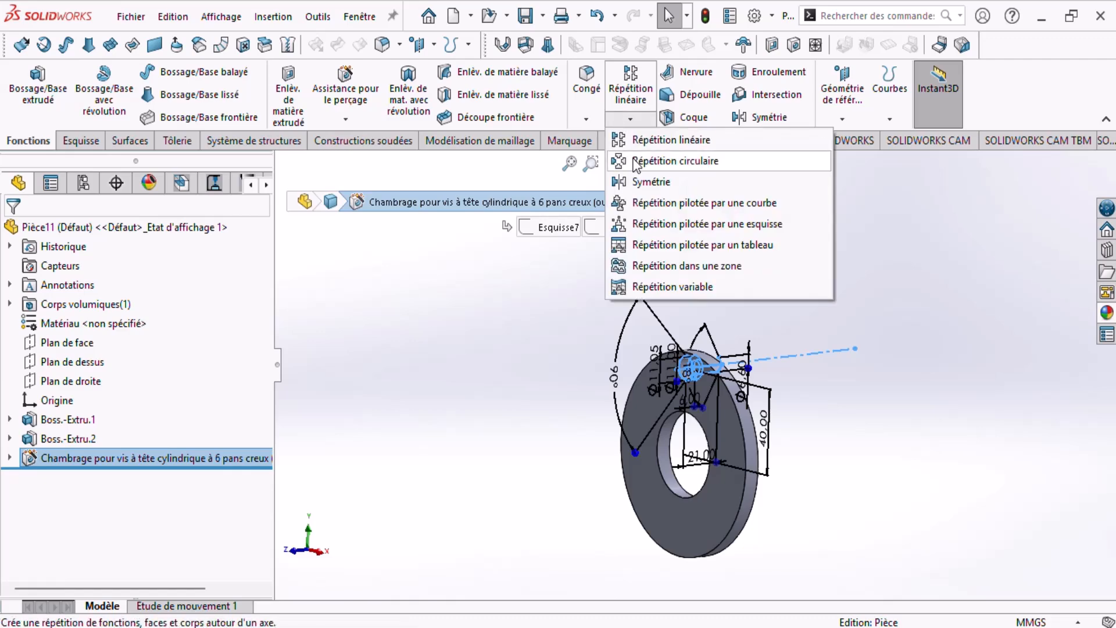
click(637, 165)
scroll(545, 289, down, 5)
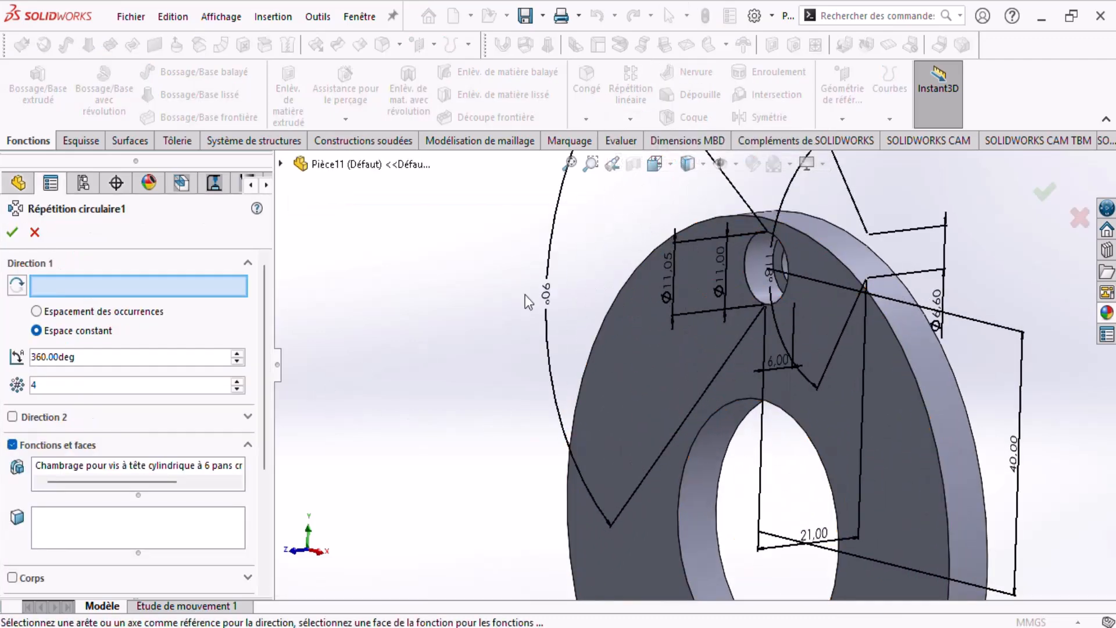
scroll(611, 289, down, 5)
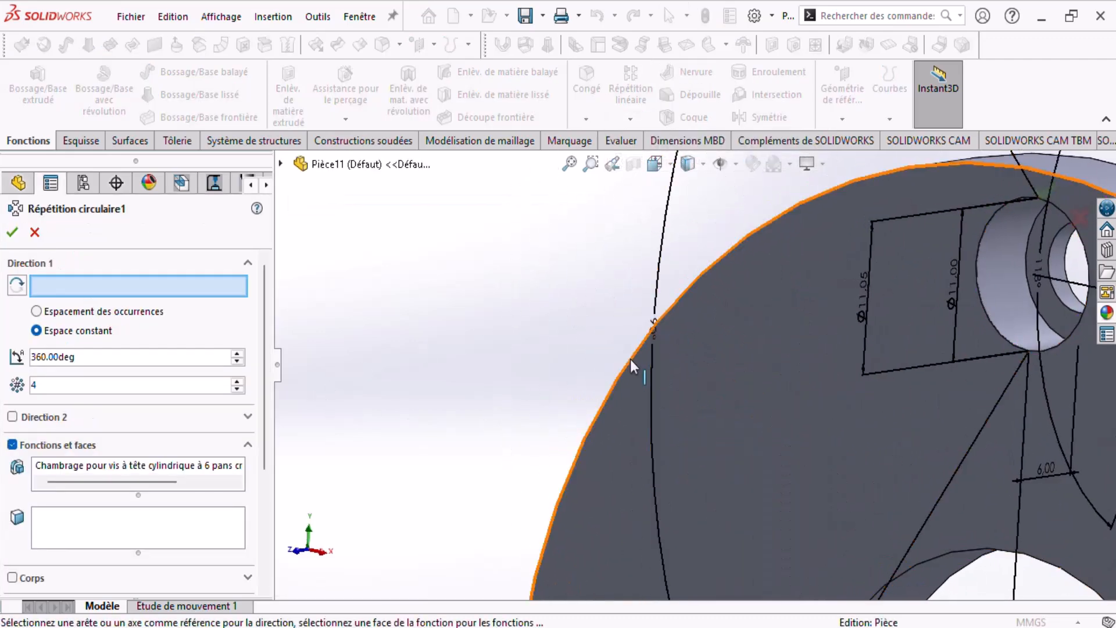
click(630, 363)
scroll(726, 349, up, 3)
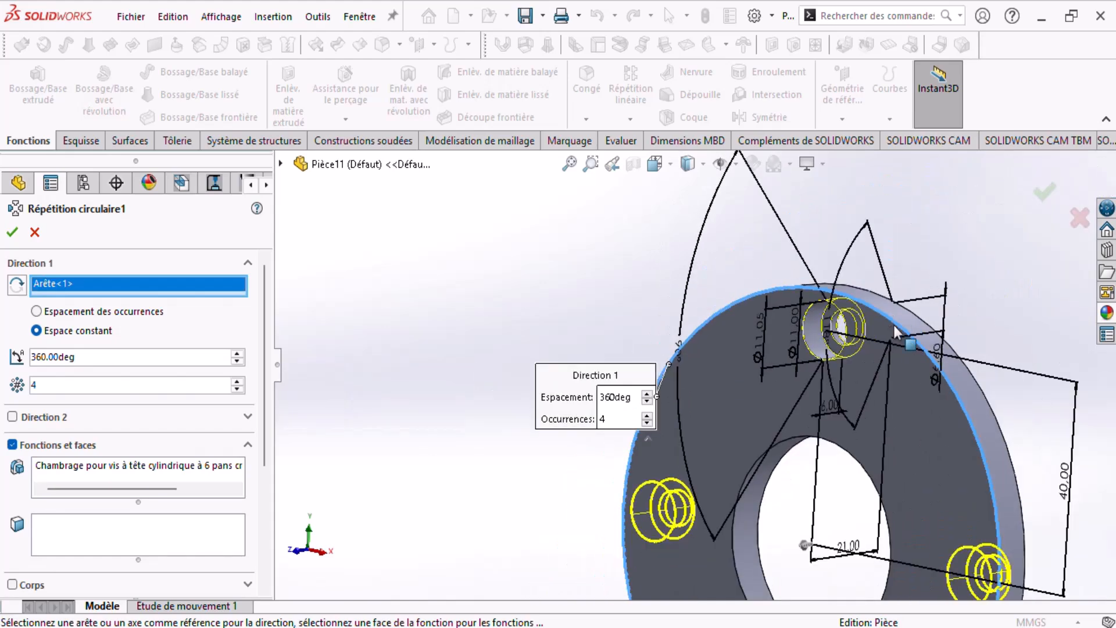
scroll(923, 451, up, 5)
middle_drag(922, 452, 921, 421)
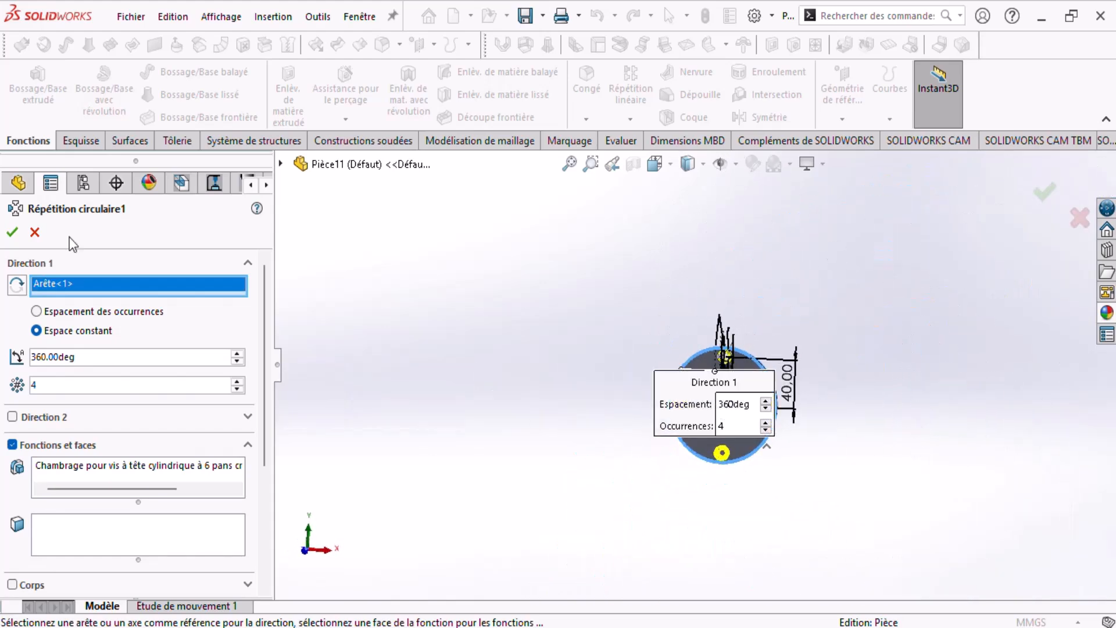
click(13, 233)
scroll(668, 357, down, 8)
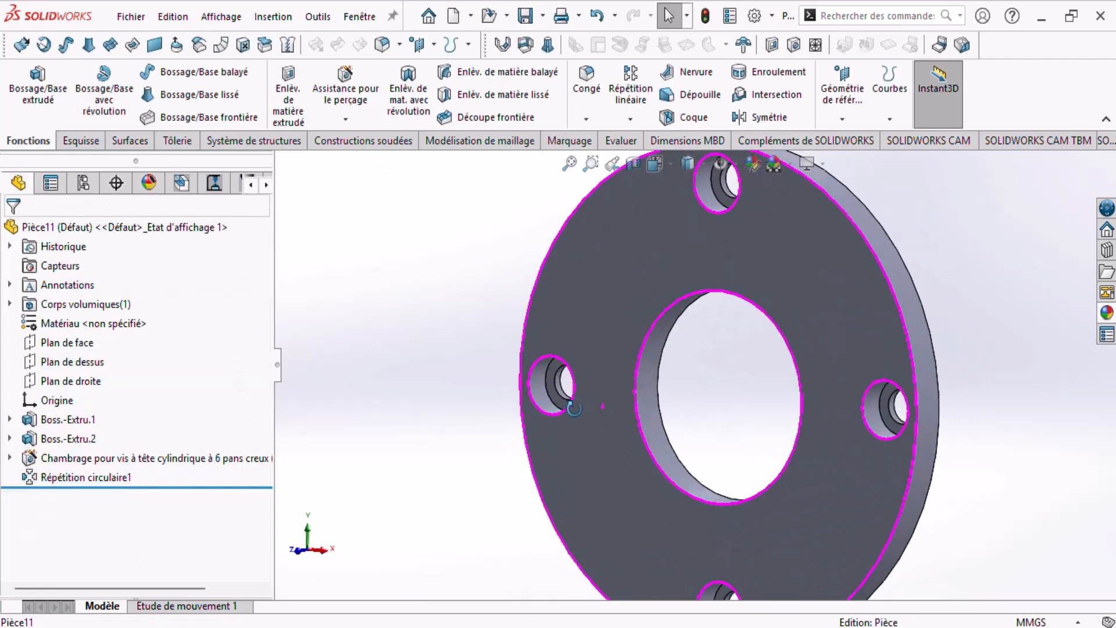
middle_drag(575, 408, 595, 407)
scroll(789, 326, up, 4)
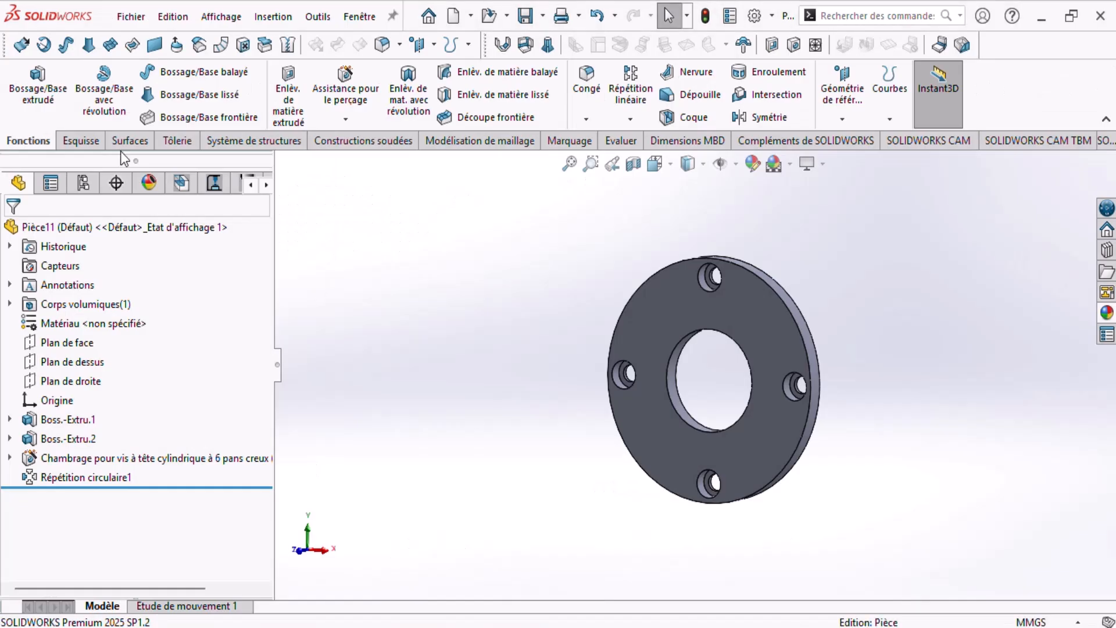
Set up a 0.5 mm by 45° chamfer on the centre bore and outer edges of the counterbored face.
click(586, 119)
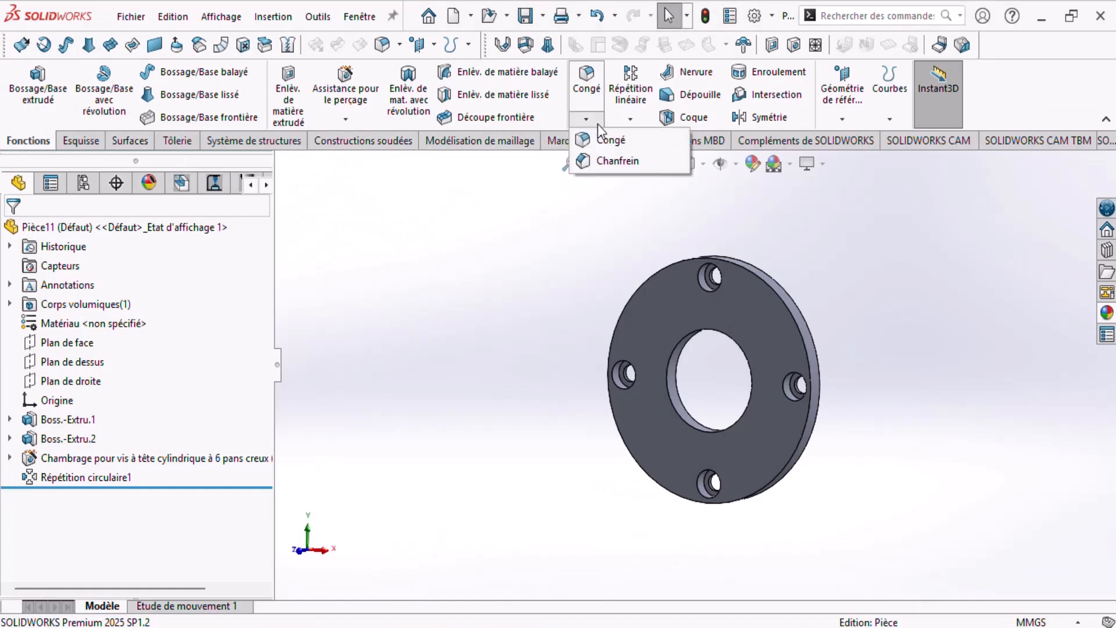
click(604, 159)
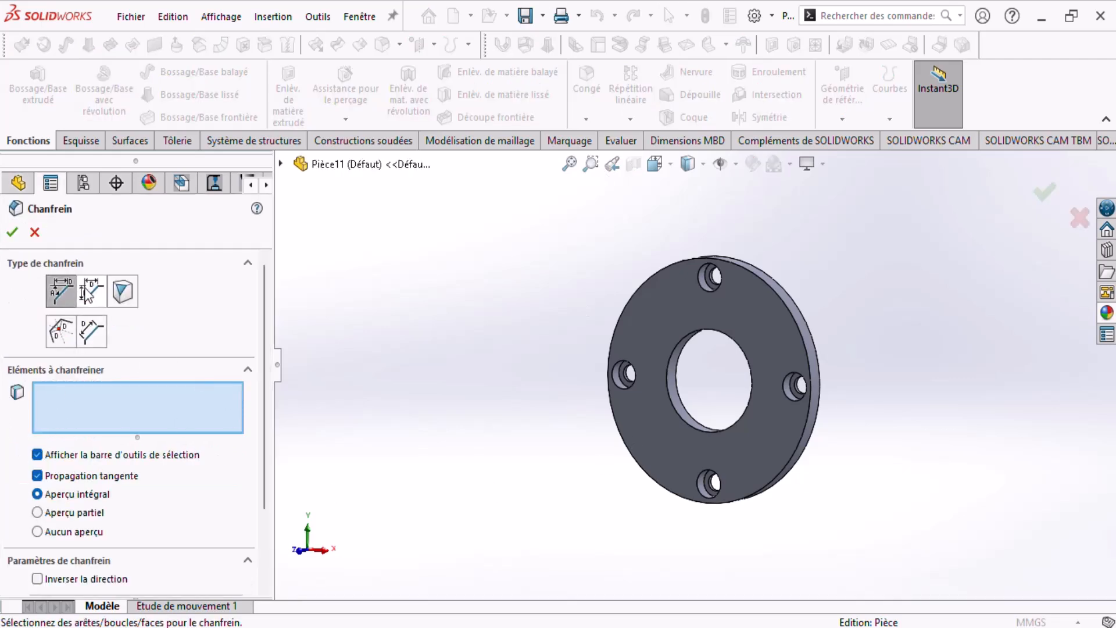
scroll(260, 363, down, 2)
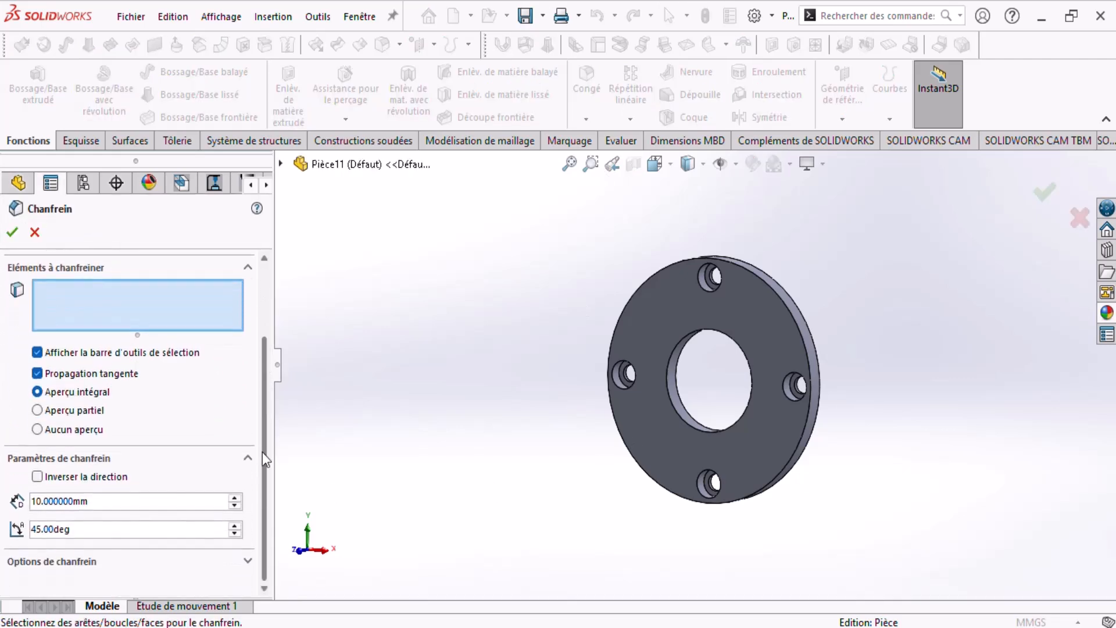
click(127, 500)
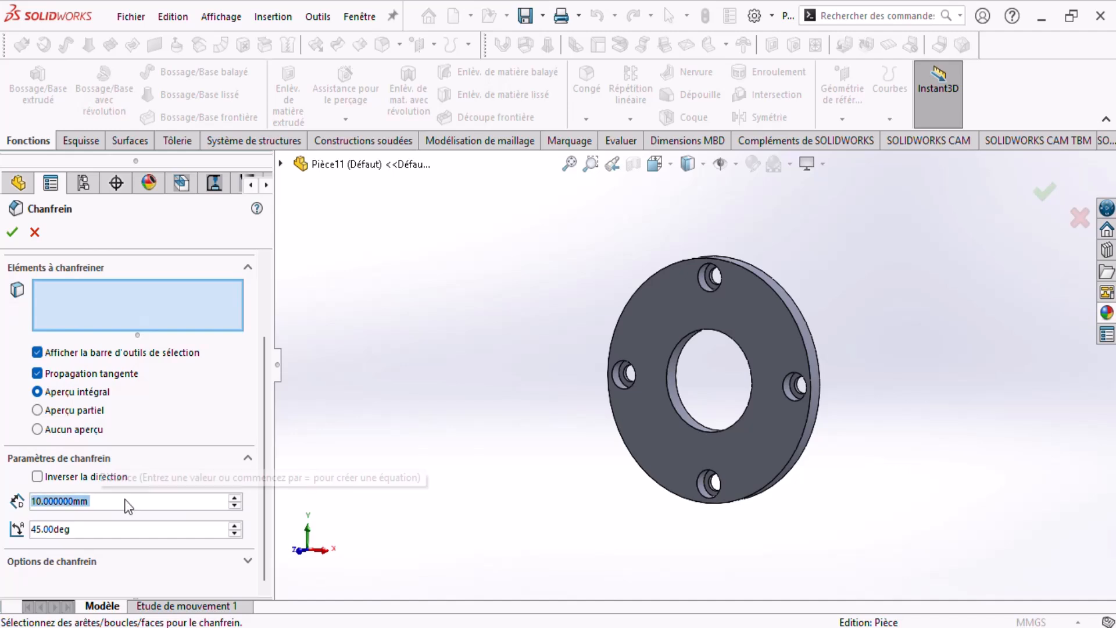
text(0.5)
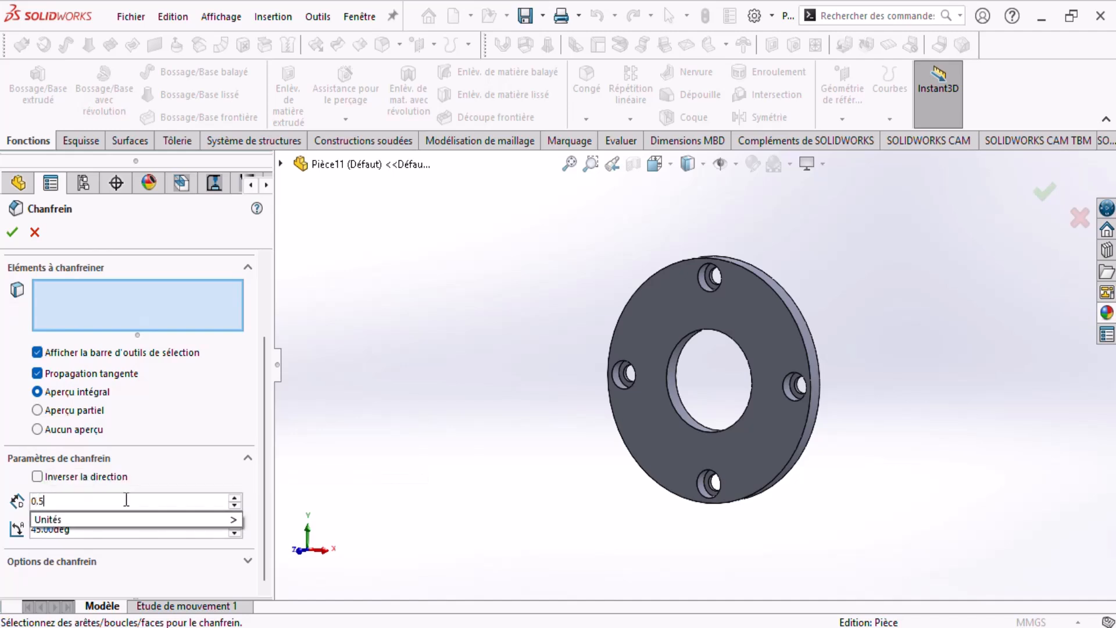
scroll(690, 347, down, 4)
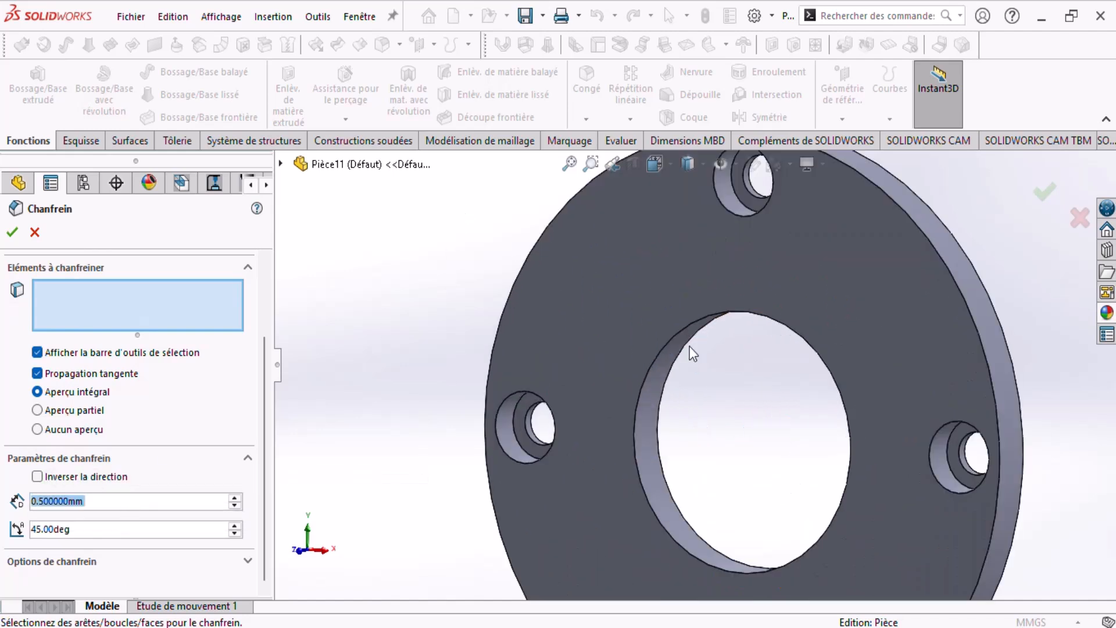
click(660, 340)
scroll(639, 267, up, 1)
click(548, 239)
scroll(550, 241, up, 2)
Add the rim side's outer disc edge, the raised rim's outer and base edges and the bore edge to the chamfer.
middle_drag(679, 295, 622, 383)
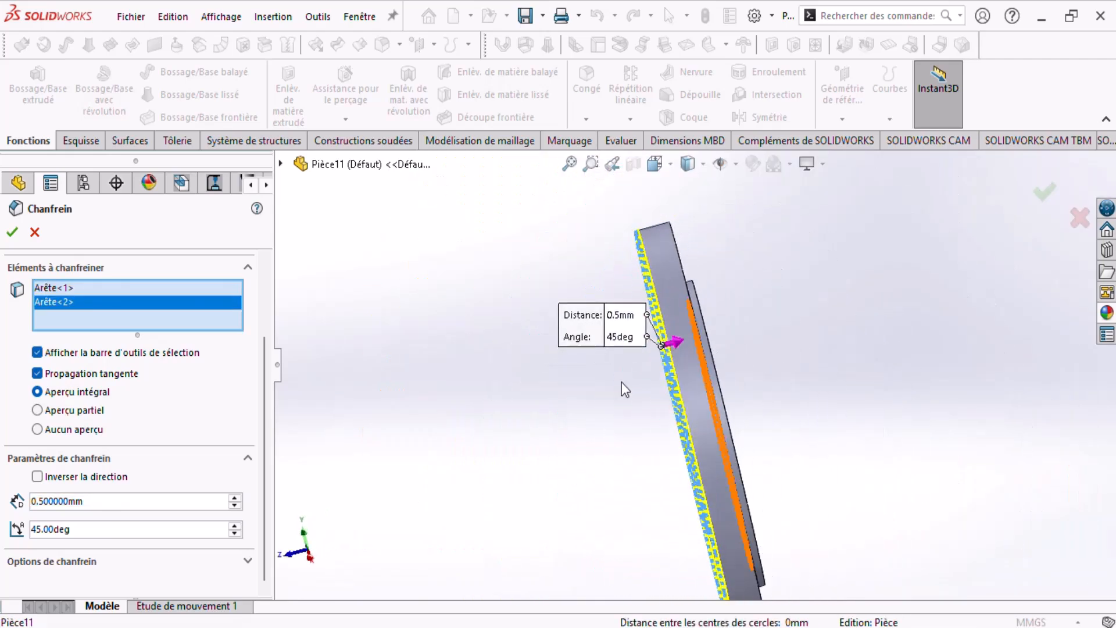
click(688, 288)
middle_drag(688, 289, 701, 309)
scroll(706, 316, down, 5)
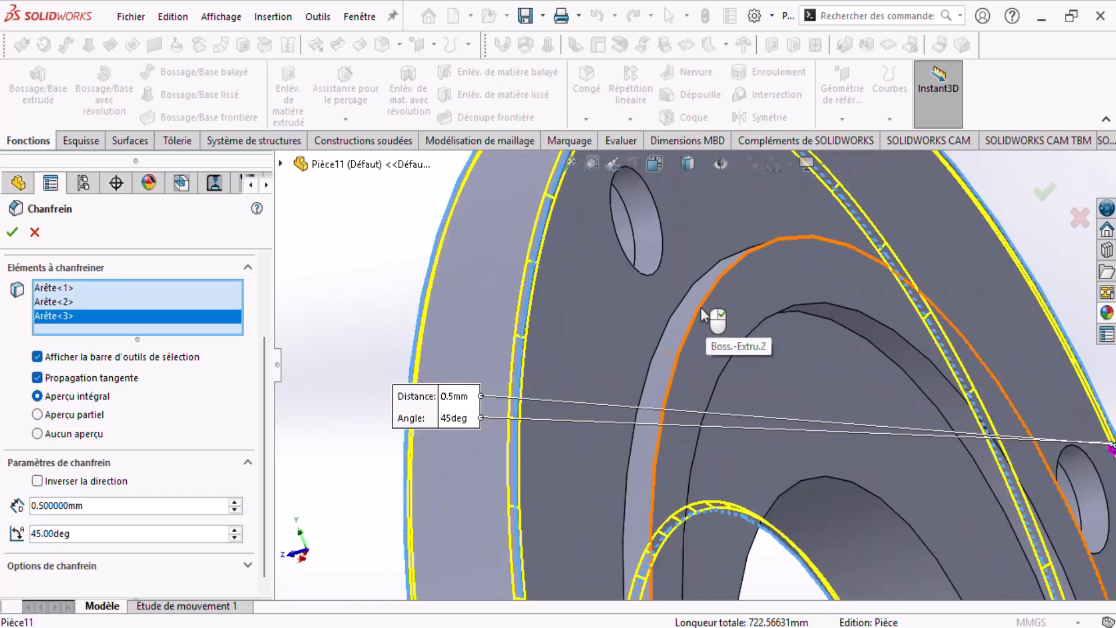
click(698, 308)
scroll(762, 366, up, 3)
middle_drag(762, 366, 669, 442)
click(721, 349)
click(664, 441)
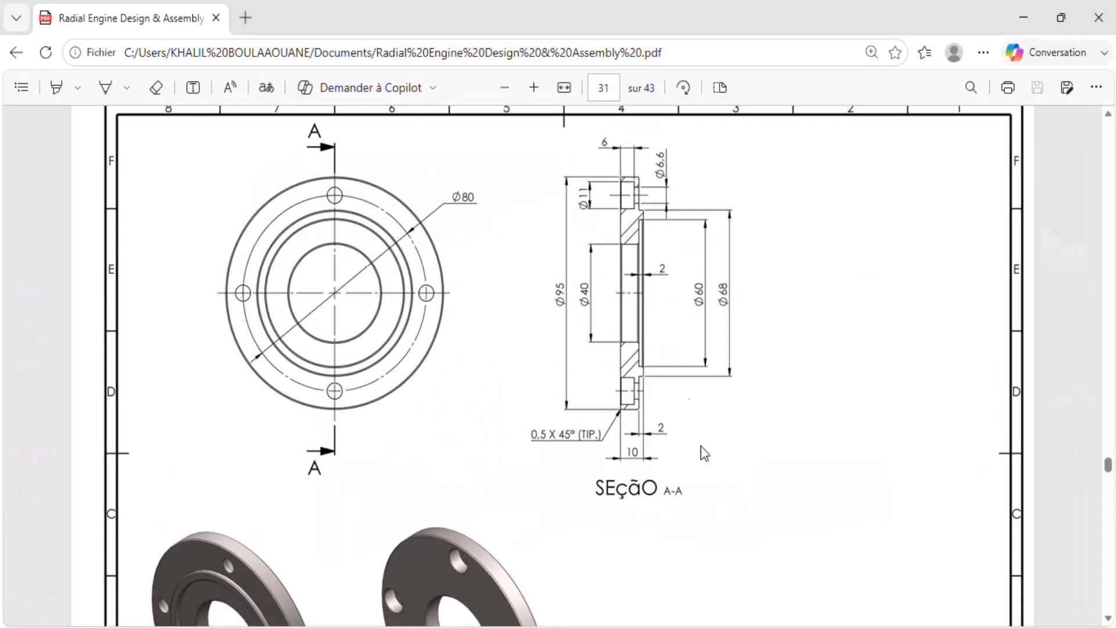
Examine section A-A in the PDF drawing to see which edges are chamfered.
ctrl+scroll(644, 219, up, 5)
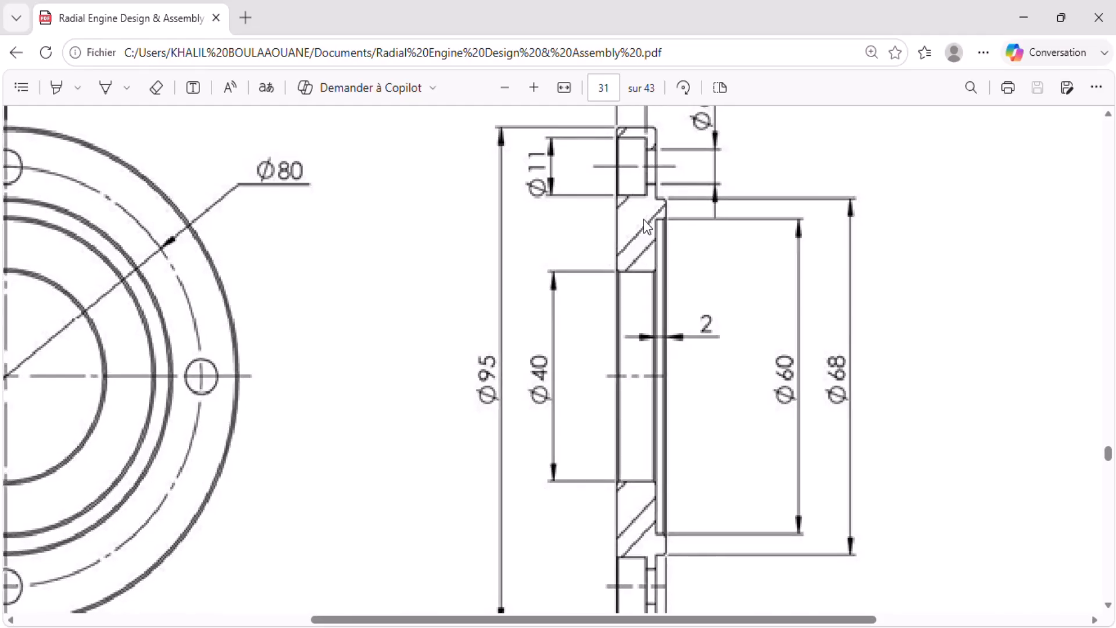
ctrl+scroll(644, 219, down, 2)
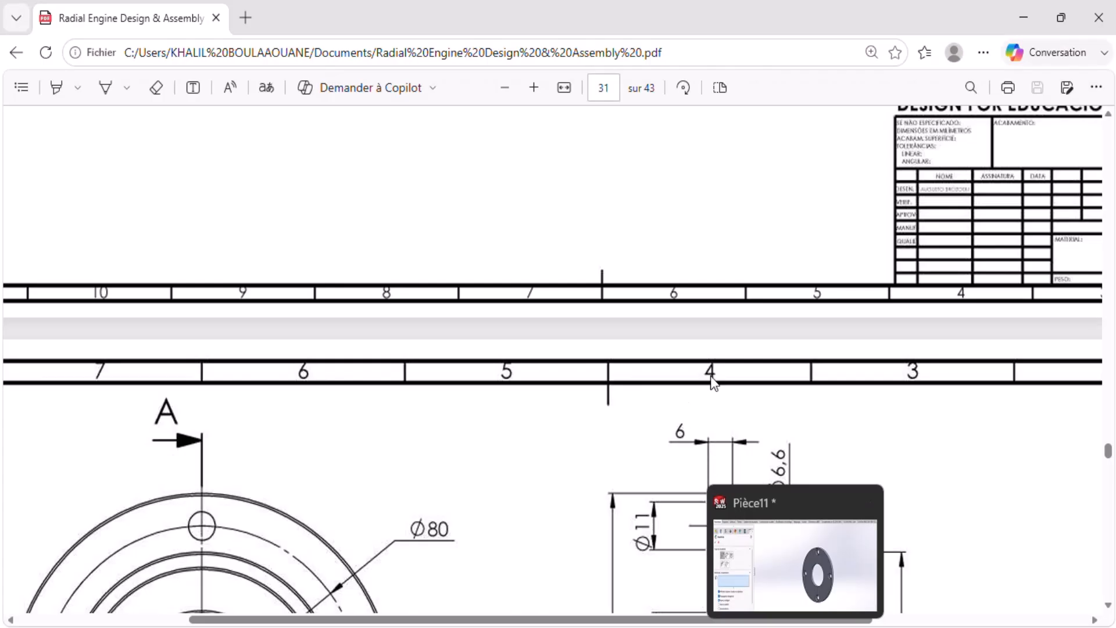
scroll(728, 435, down, 2)
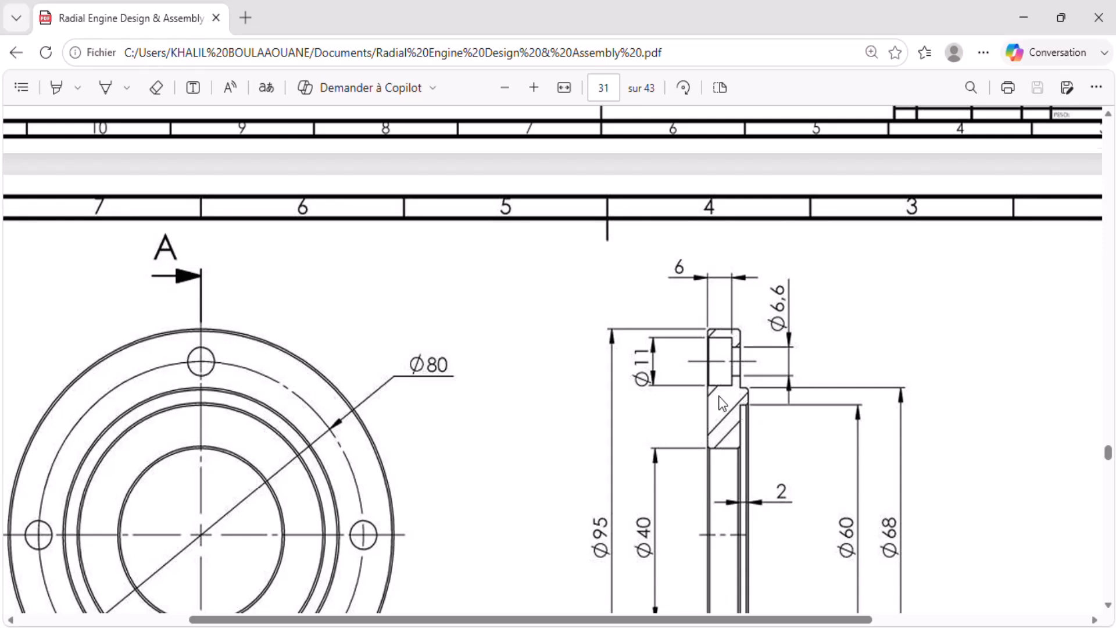
scroll(801, 473, down, 4)
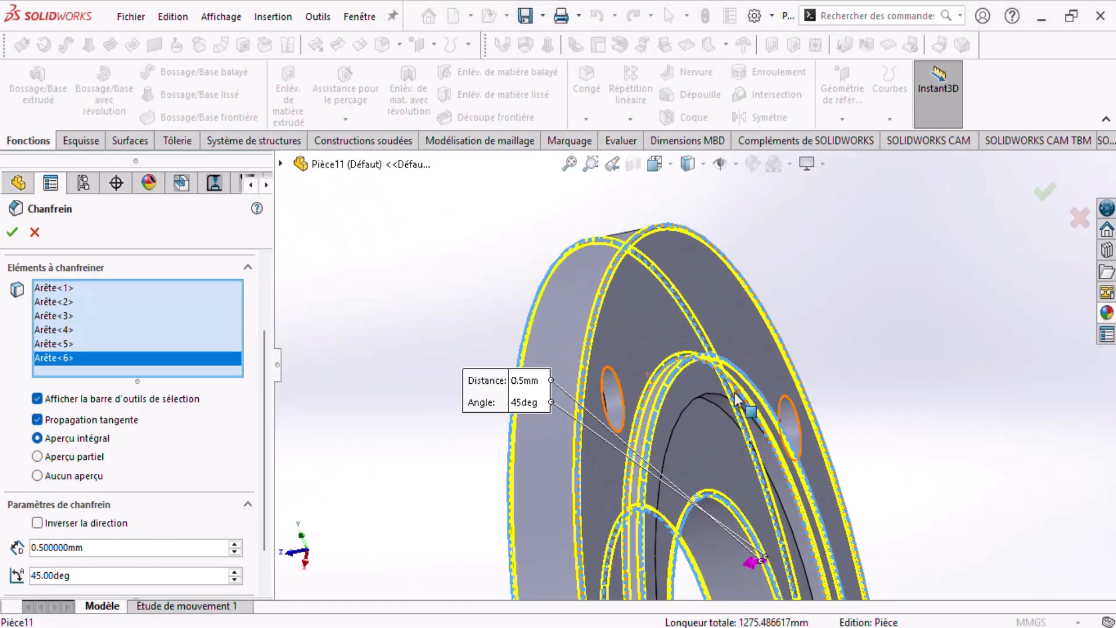
Remove the raised rim's outer edge and base edge from the chamfer selection.
scroll(686, 361, down, 3)
click(61, 330)
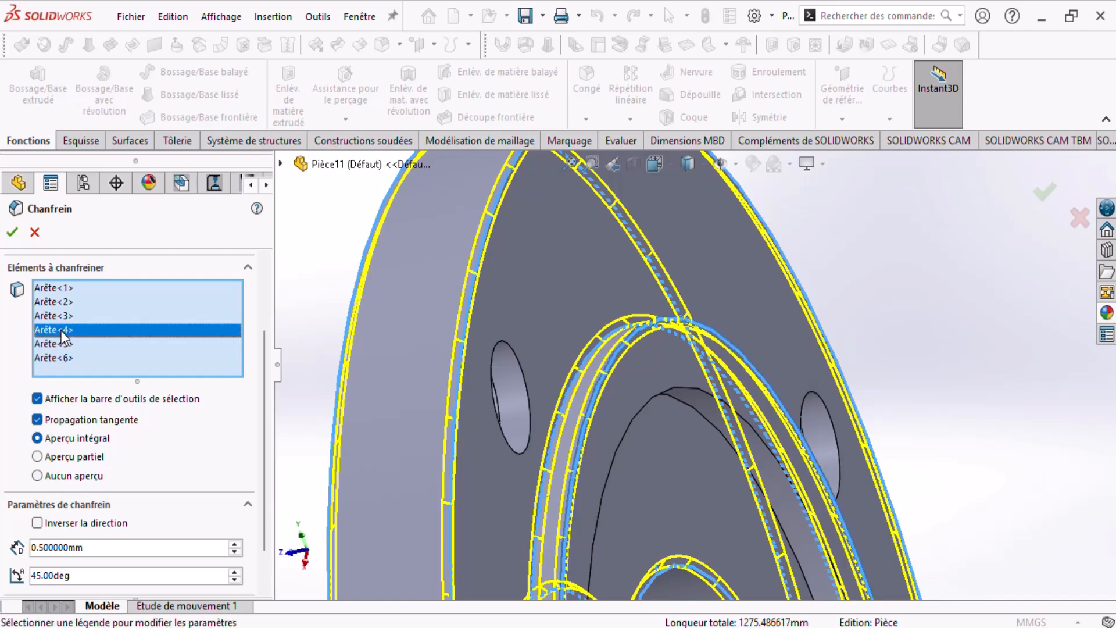
scroll(588, 393, up, 5)
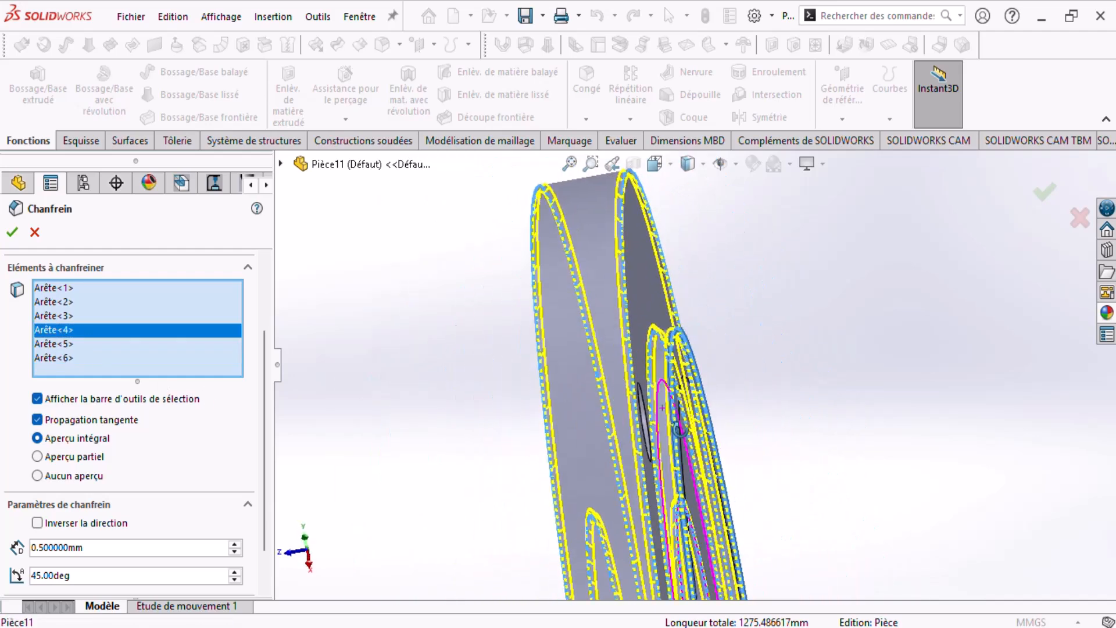
right_click(74, 327)
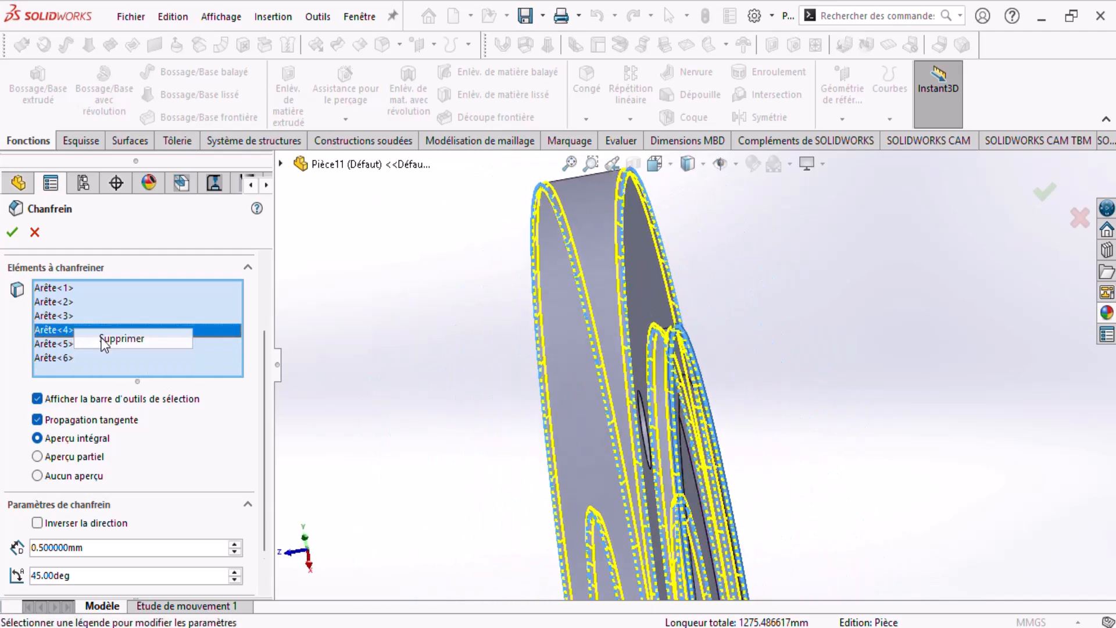
click(101, 337)
click(52, 342)
click(57, 329)
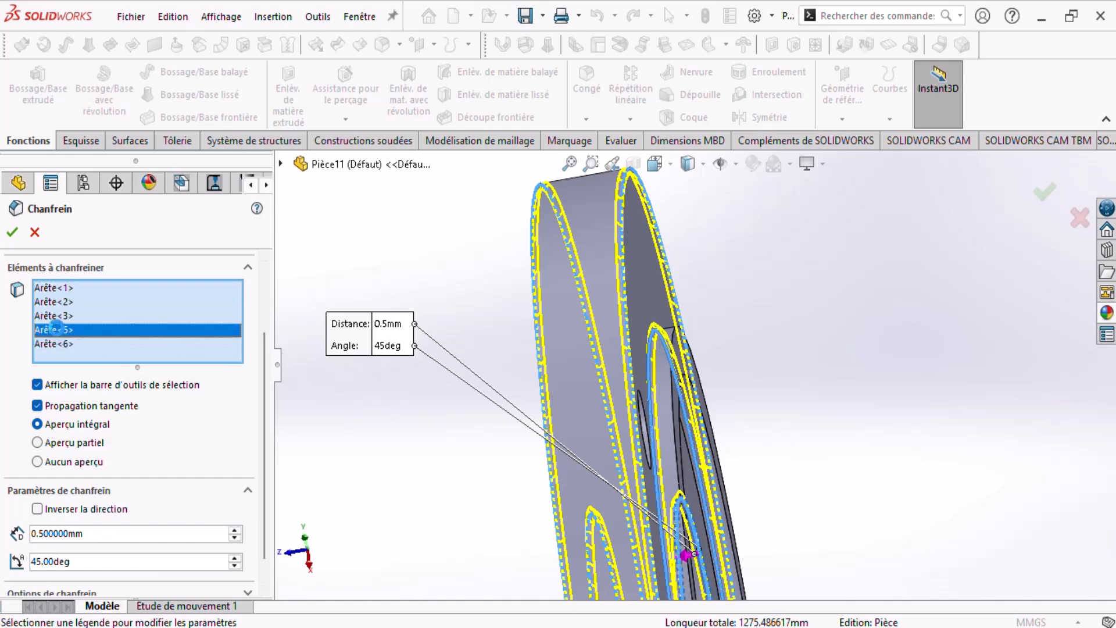
right_click(64, 330)
click(93, 342)
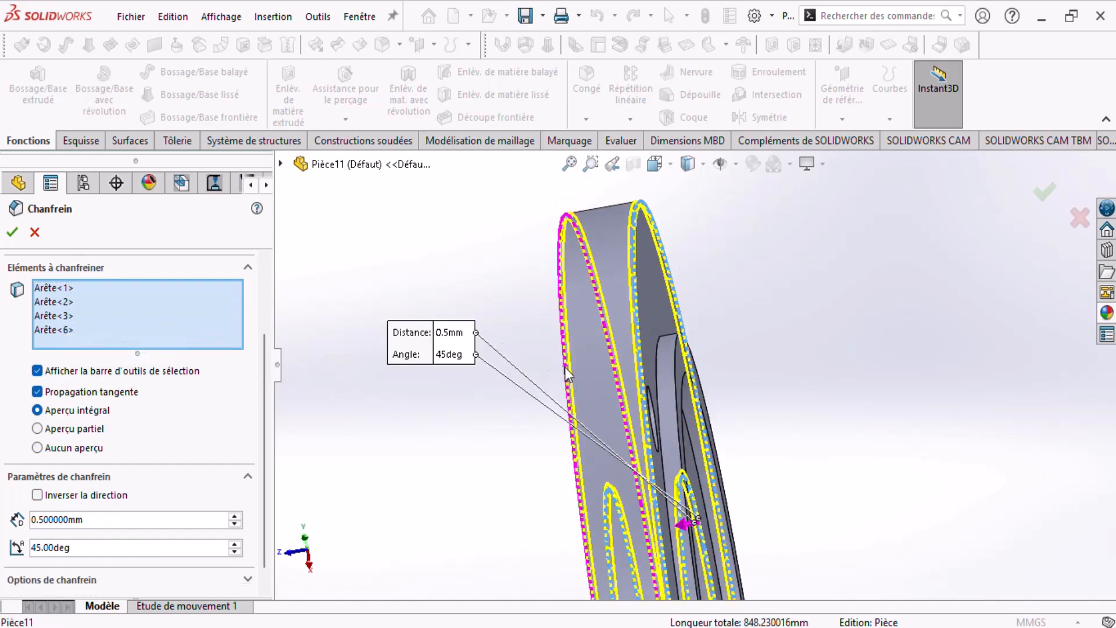
Add the raised rim's face edges to the selection and create the 0.5 mm by 45° chamfer.
scroll(756, 297, down, 5)
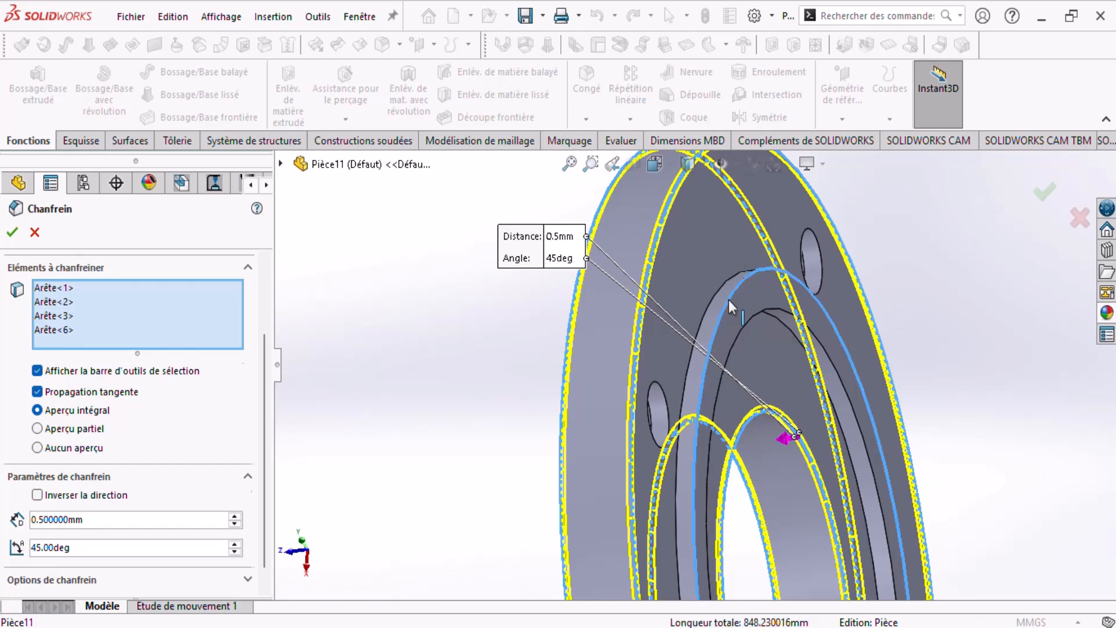
click(728, 299)
click(741, 330)
middle_drag(741, 329, 728, 444)
click(12, 232)
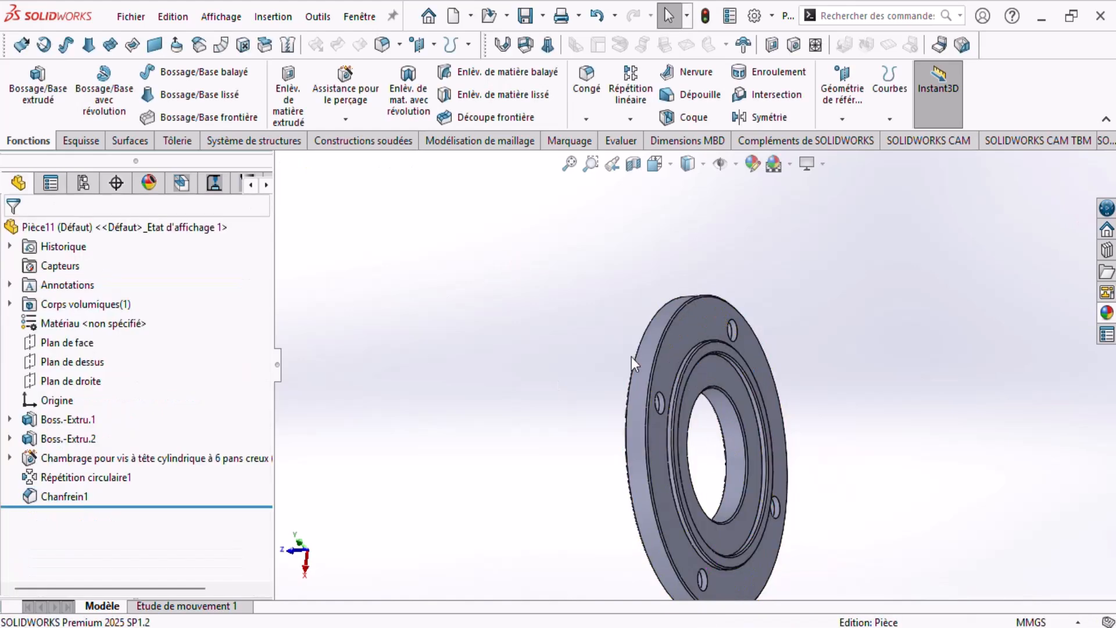
scroll(557, 316, up, 5)
middle_drag(696, 371, 784, 292)
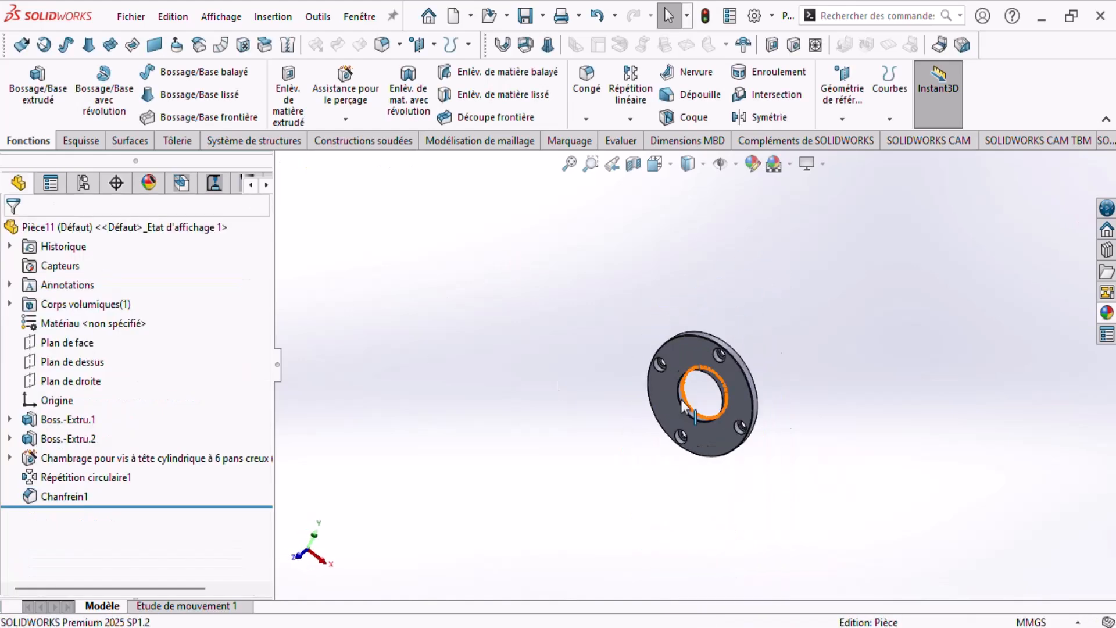
scroll(697, 404, down, 7)
middle_drag(696, 405, 706, 273)
scroll(760, 319, up, 5)
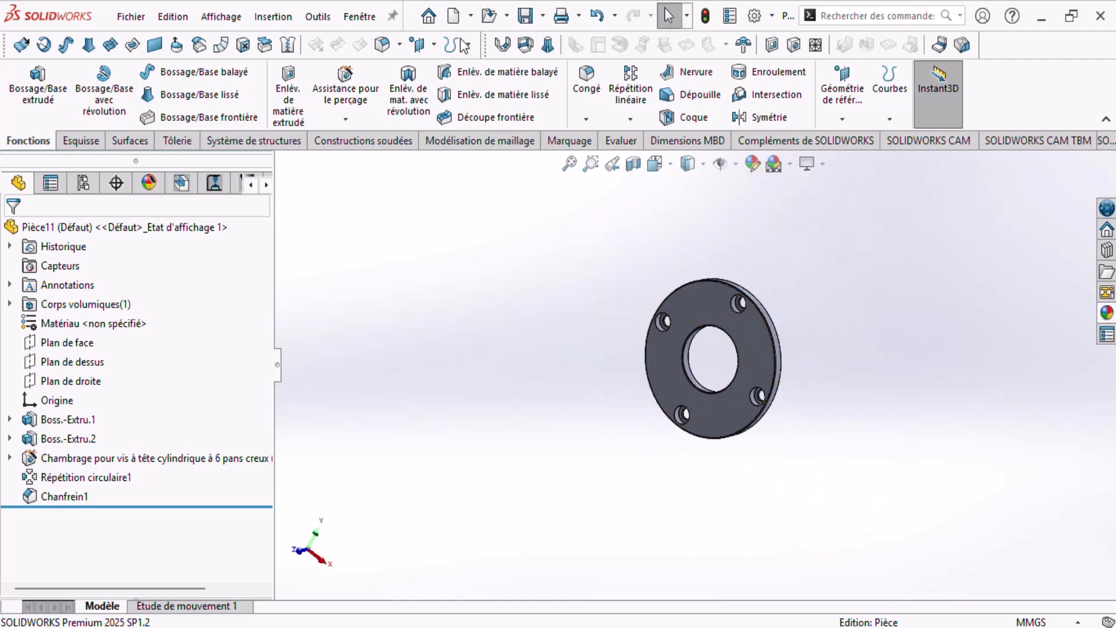
Find AISI 304 in the steel materials by searching for 304 and apply it to the part.
right_click(80, 324)
click(113, 330)
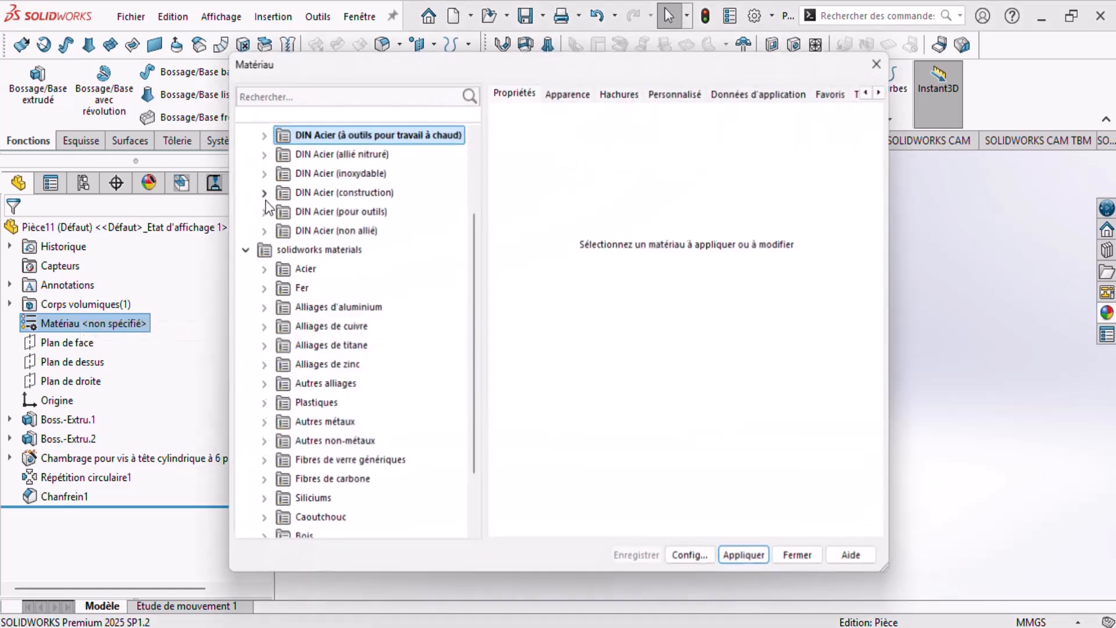
click(361, 93)
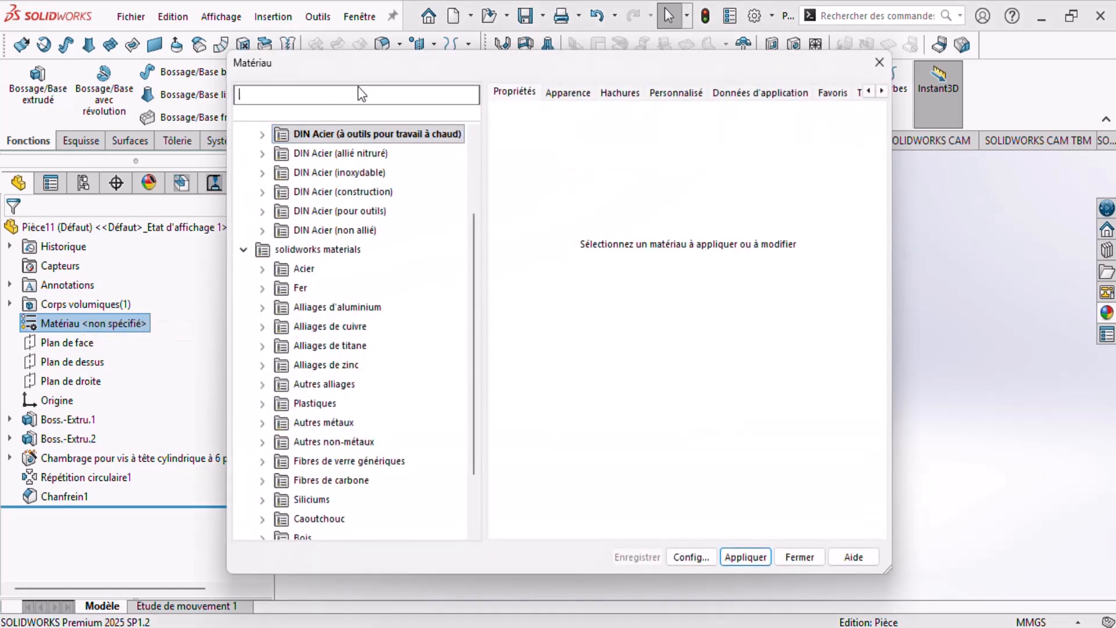
text(304)
click(322, 173)
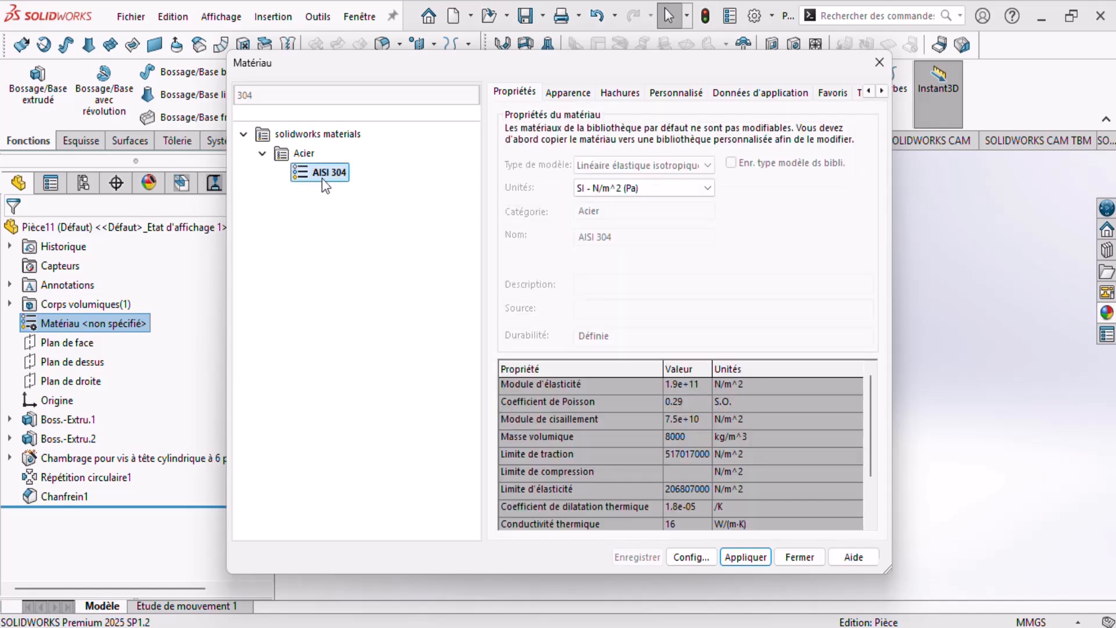
click(766, 558)
click(799, 557)
middle_drag(780, 529, 759, 368)
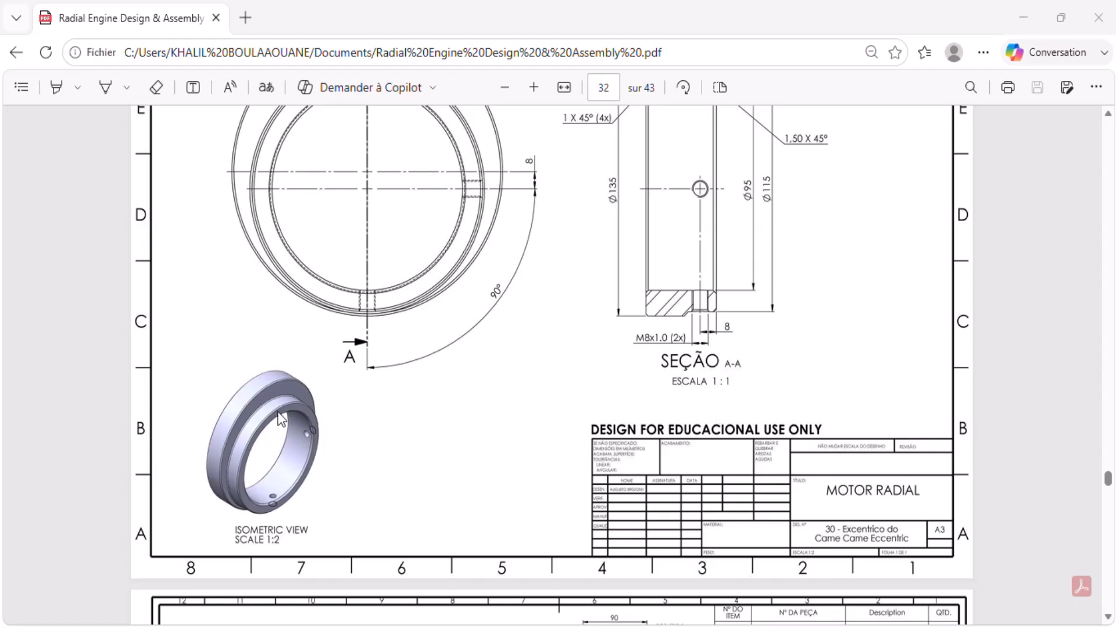
Check the part 30 drawing, switch to the new SOLIDWORKS part and sketch two origin-centred circles on the front plane, the outer about 181 mm in diameter.
scroll(601, 429, up, 4)
scroll(685, 396, down, 1)
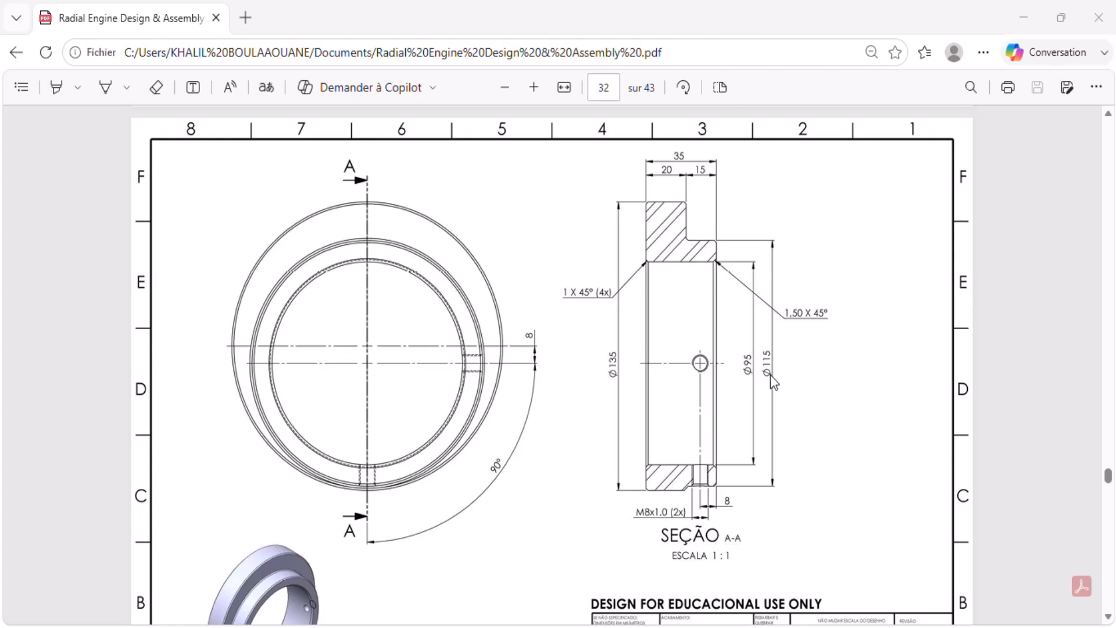
key(alt+Tab)
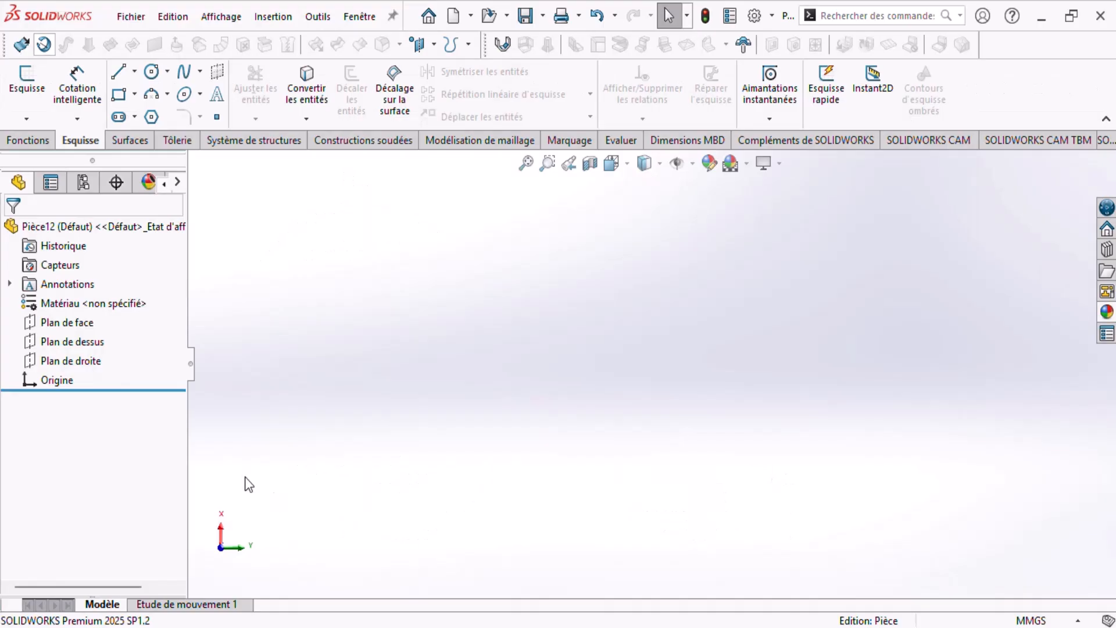
click(65, 325)
click(157, 299)
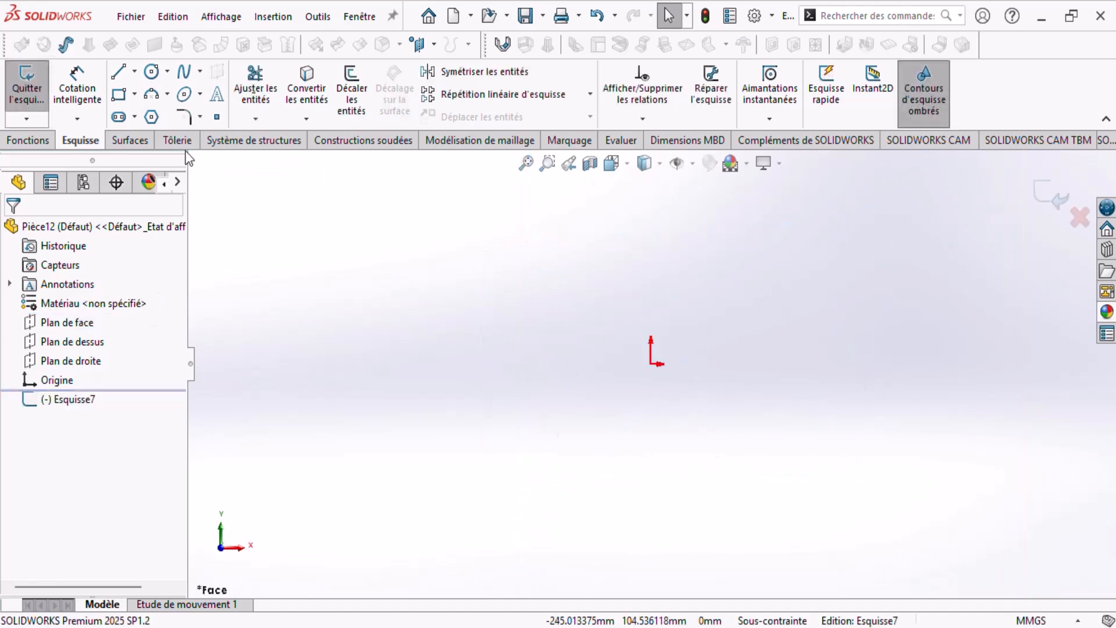
click(152, 72)
click(651, 364)
click(533, 241)
click(651, 363)
click(596, 294)
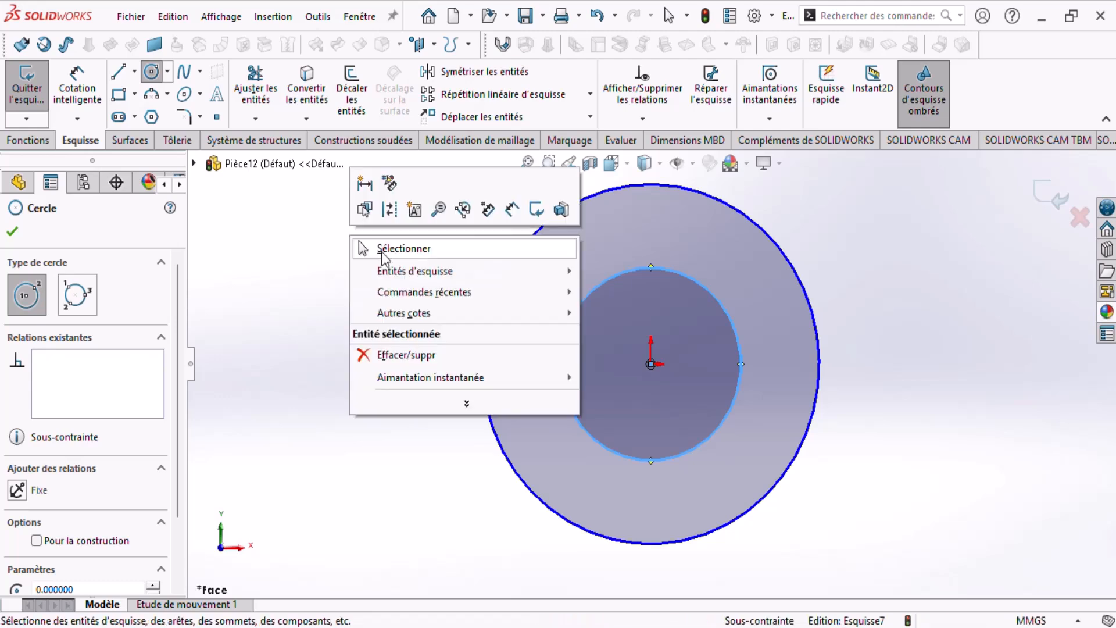
key(Escape)
Dimension the outer circle's diameter as 115 mm.
click(135, 116)
click(77, 82)
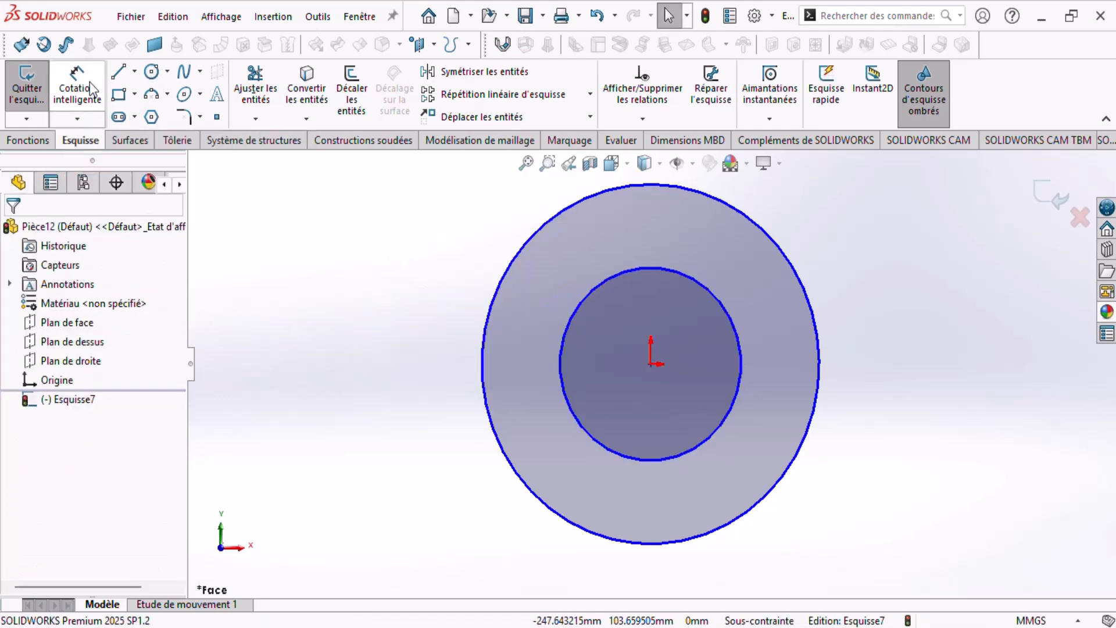
click(524, 243)
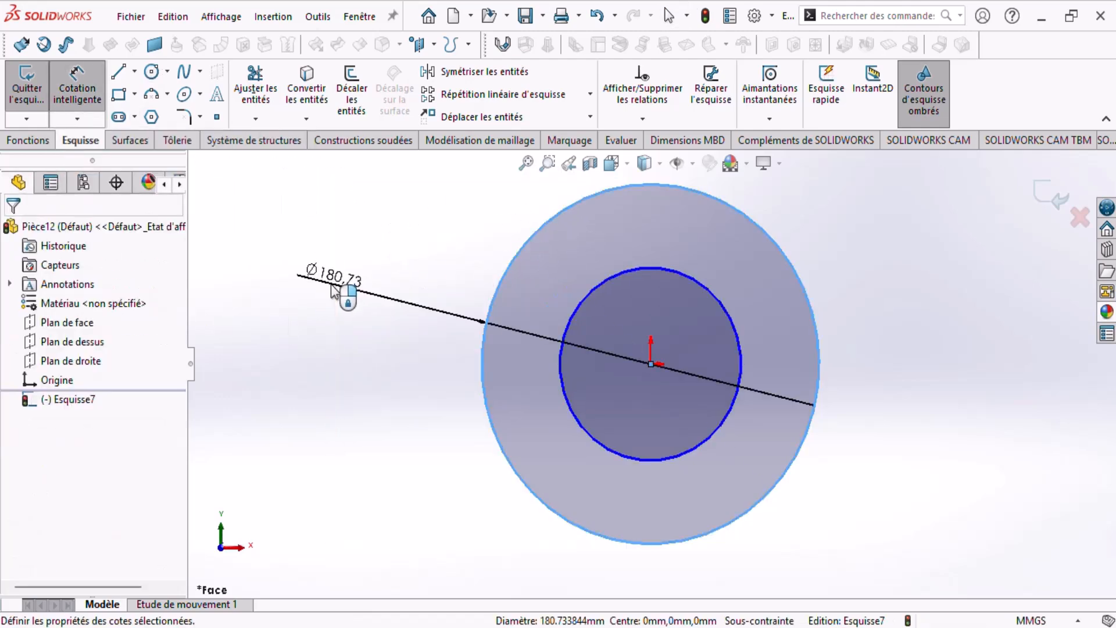
click(330, 284)
text(15)
key(BackSpace)
text(15)
key(Return)
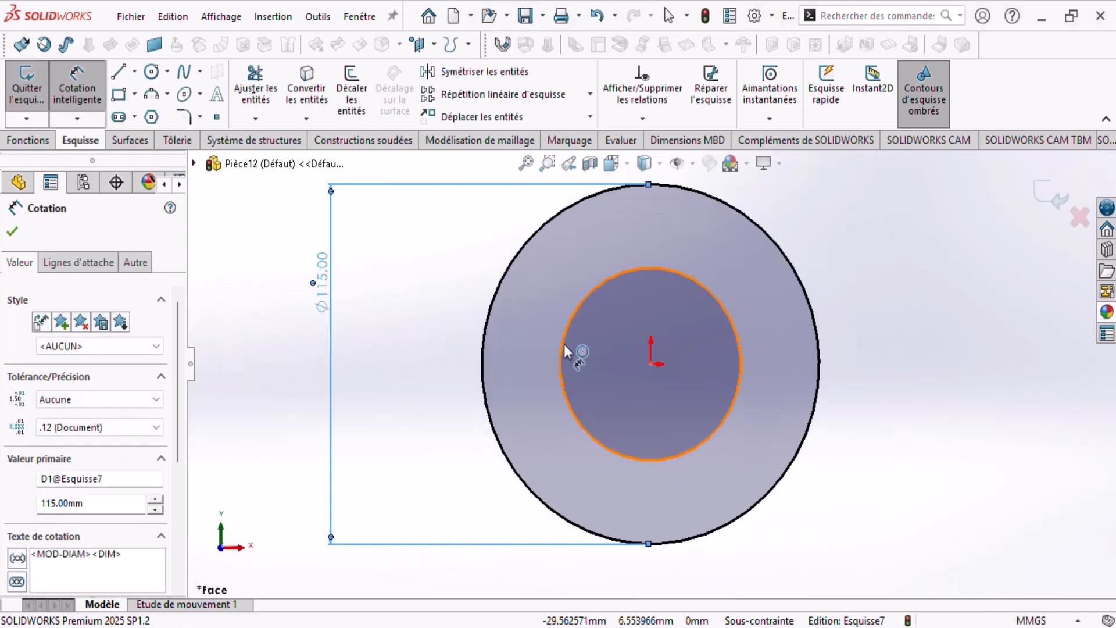
Dimension the inner circle's diameter as 95 mm.
click(563, 345)
click(379, 355)
text(95)
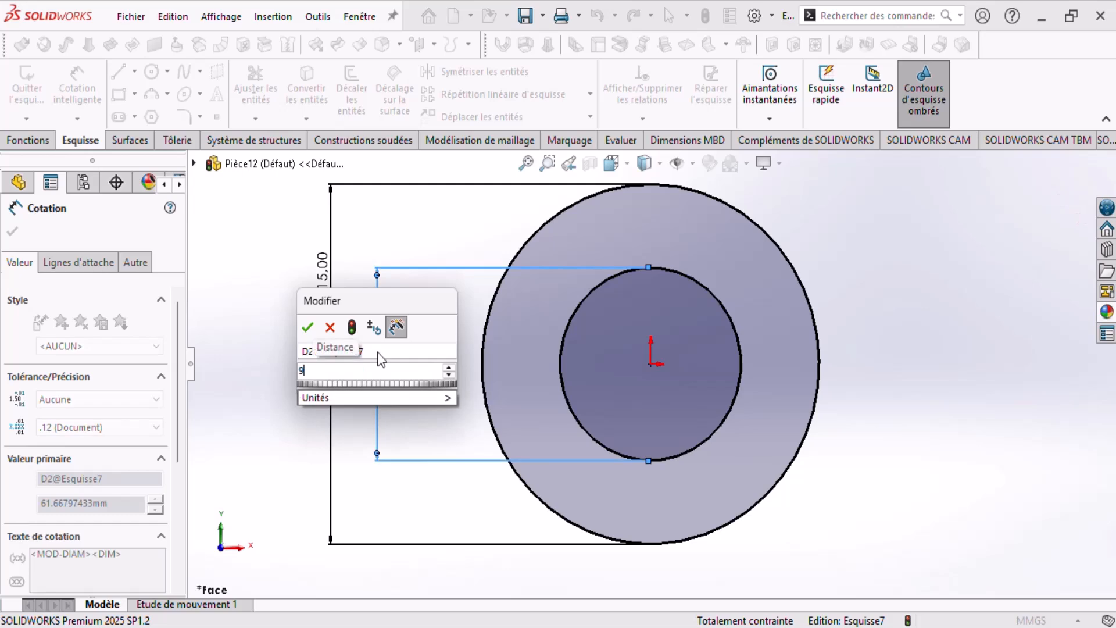
key(Return)
click(254, 382)
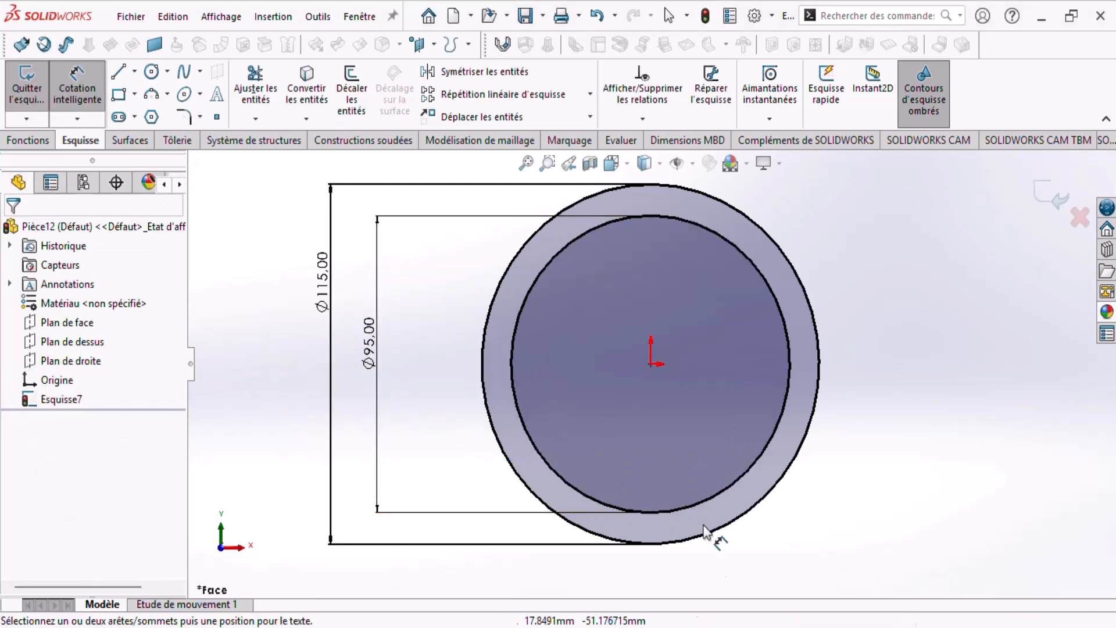
Check the narrow section's width in the PDF drawing and extrude the ring profile 15 mm in SOLIDWORKS.
click(708, 626)
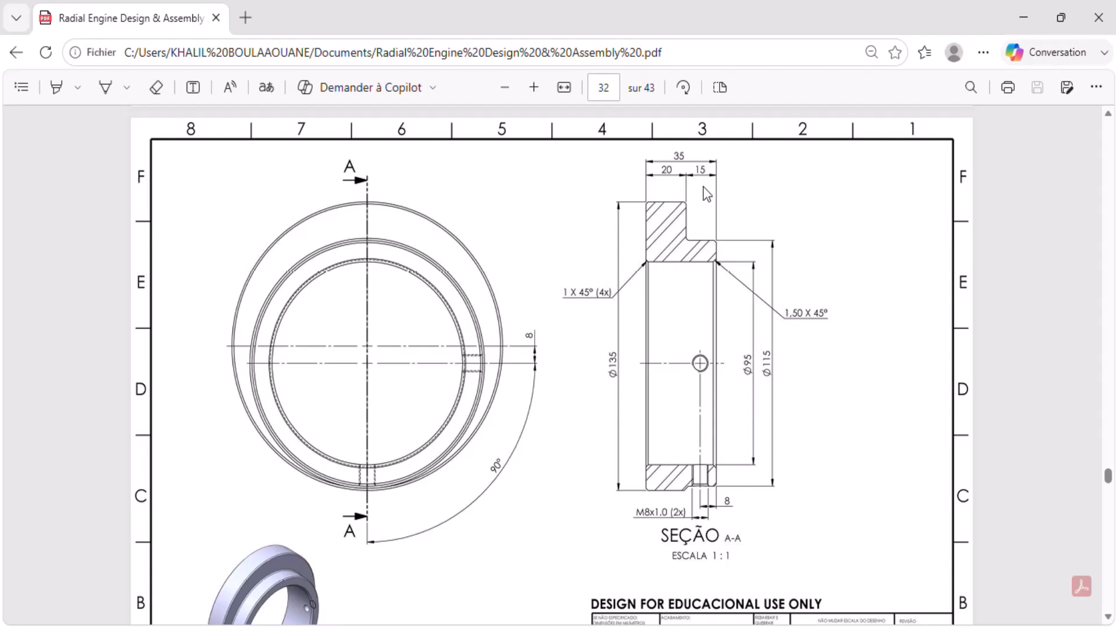
key(alt+Tab)
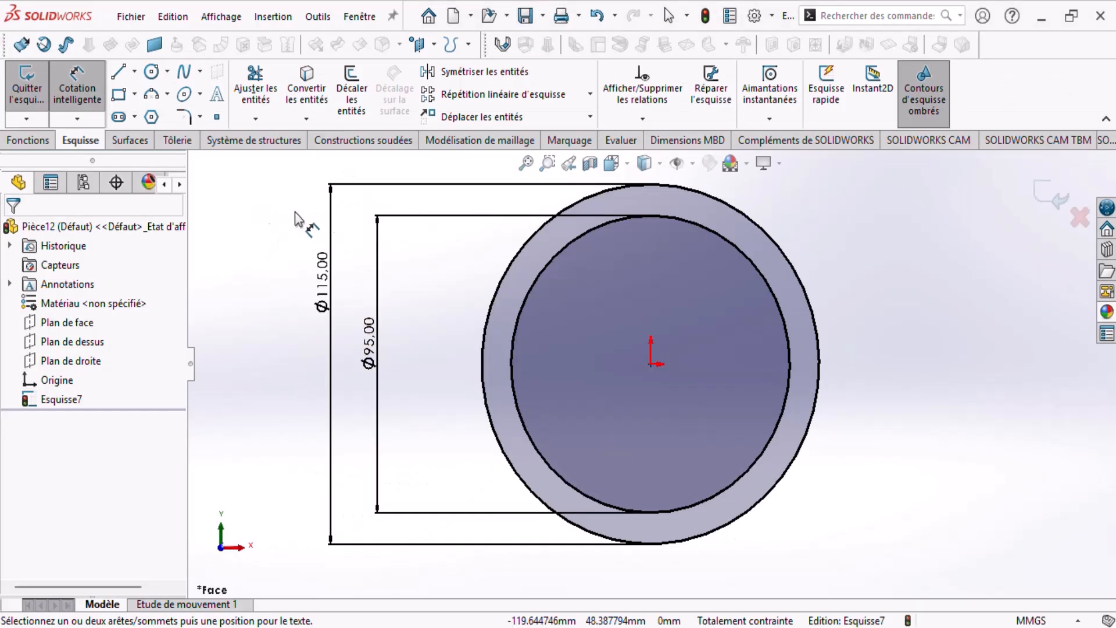
click(18, 141)
click(38, 120)
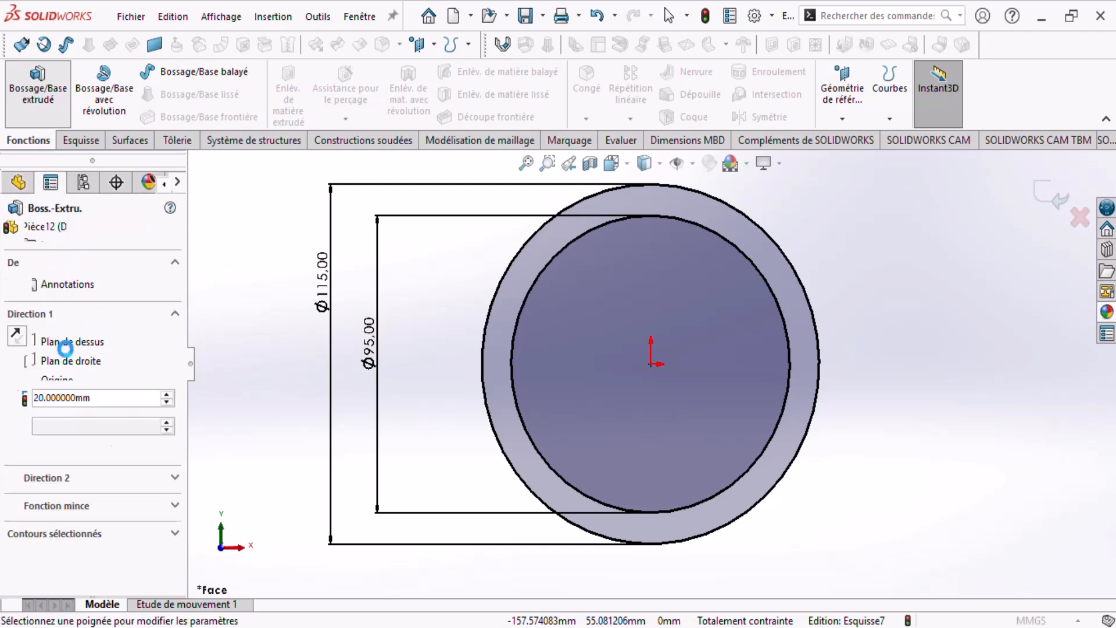
text(15)
key(Return)
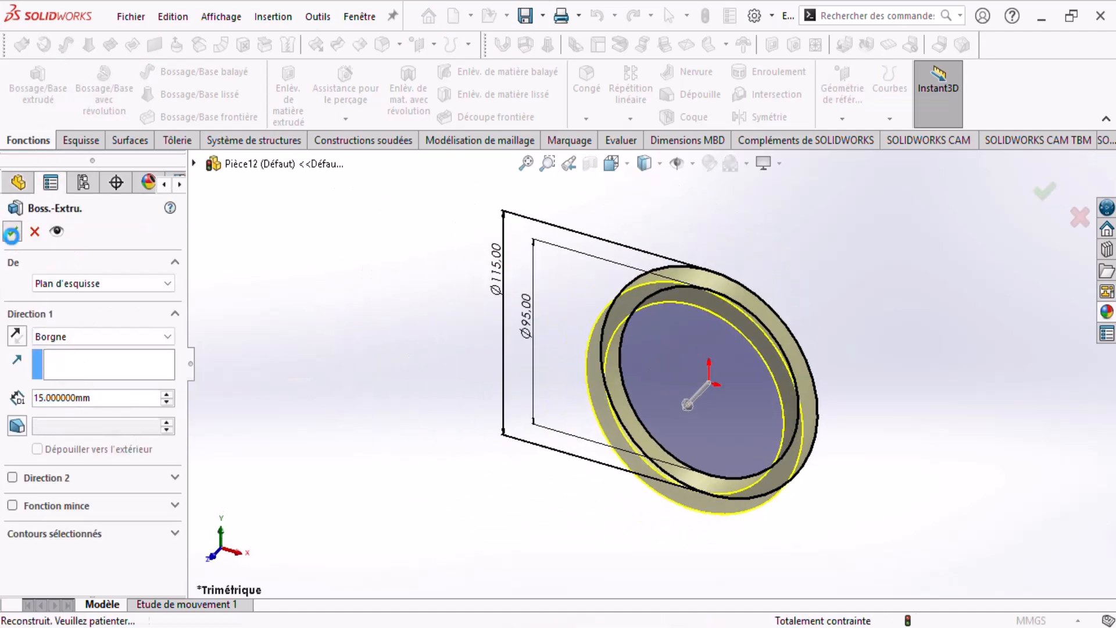
click(11, 231)
middle_drag(704, 356, 735, 244)
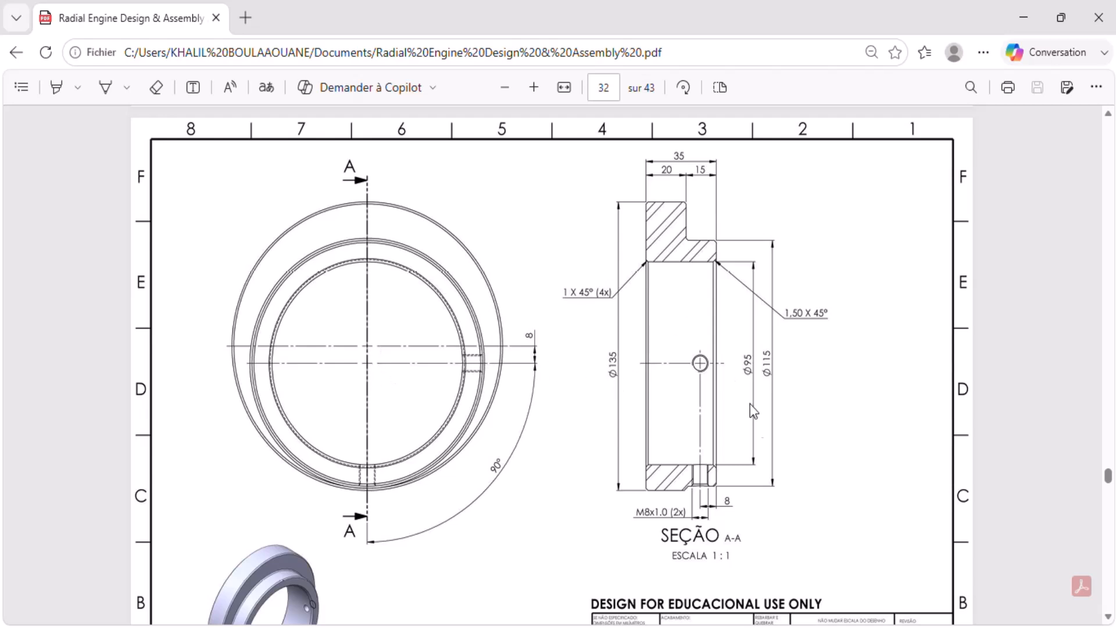
Return from the PDF drawing to SOLIDWORKS and open a sketch on the ring's front face.
click(798, 627)
scroll(698, 331, down, 2)
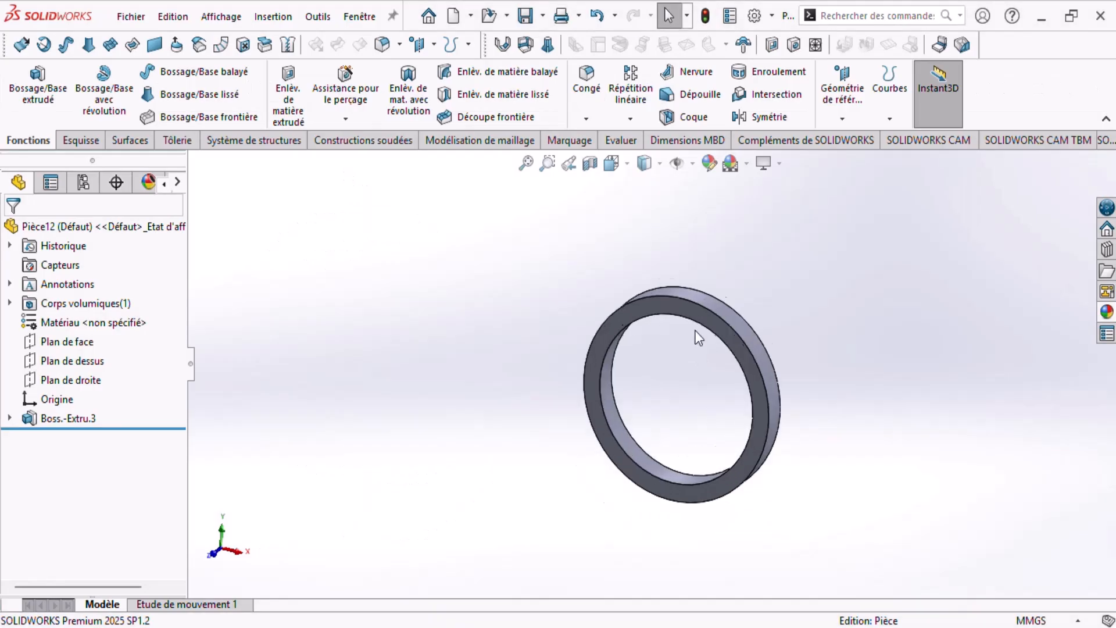
click(640, 300)
click(717, 221)
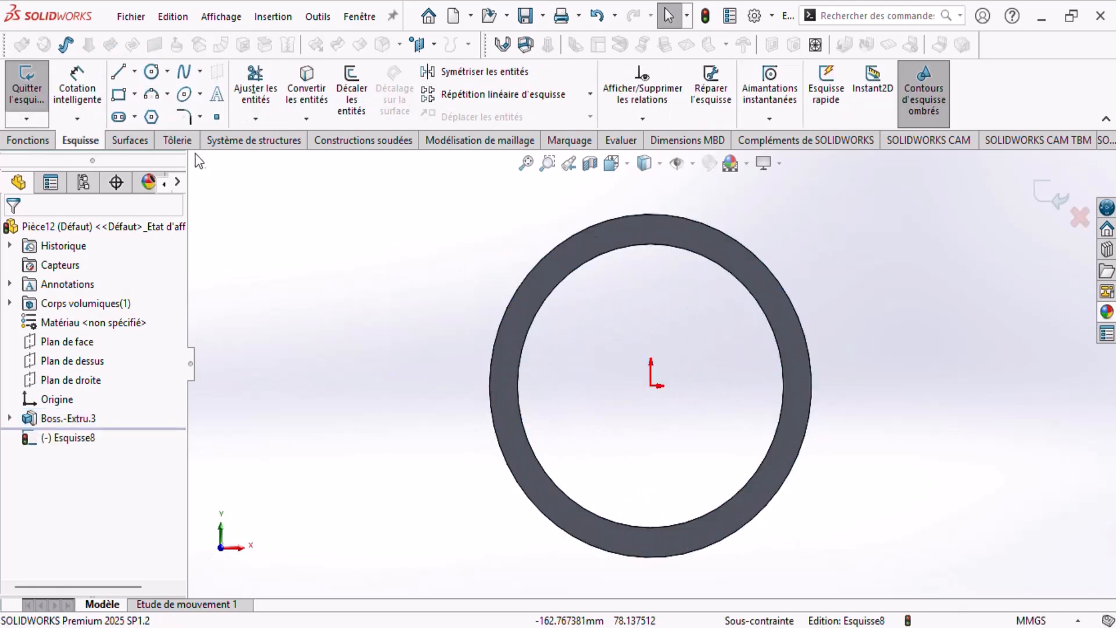
click(153, 73)
click(651, 385)
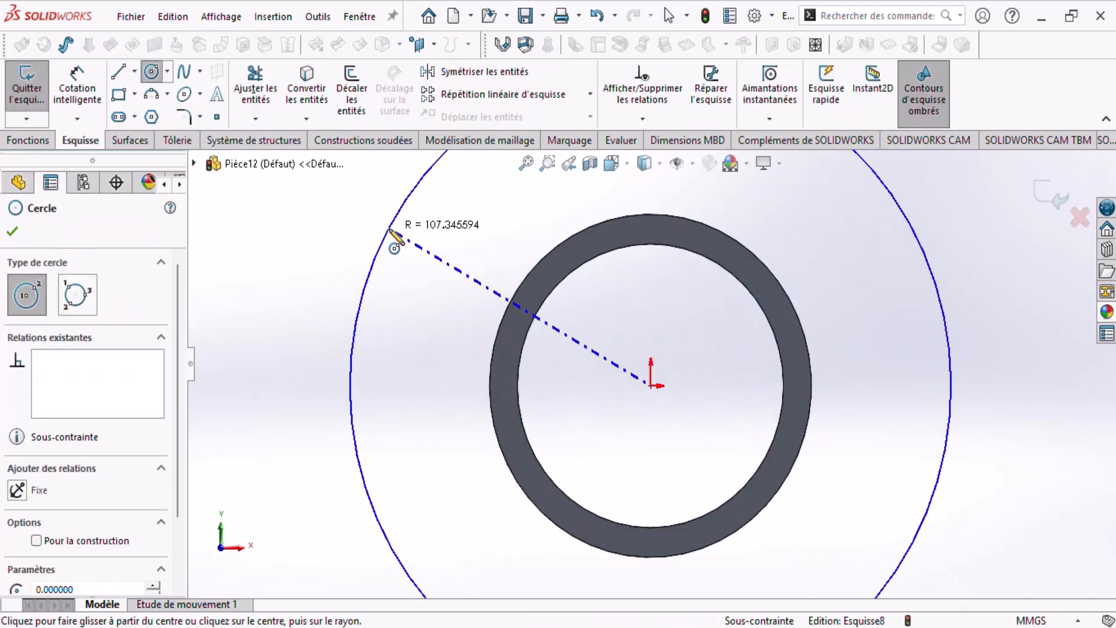
click(396, 229)
click(95, 92)
key(Escape)
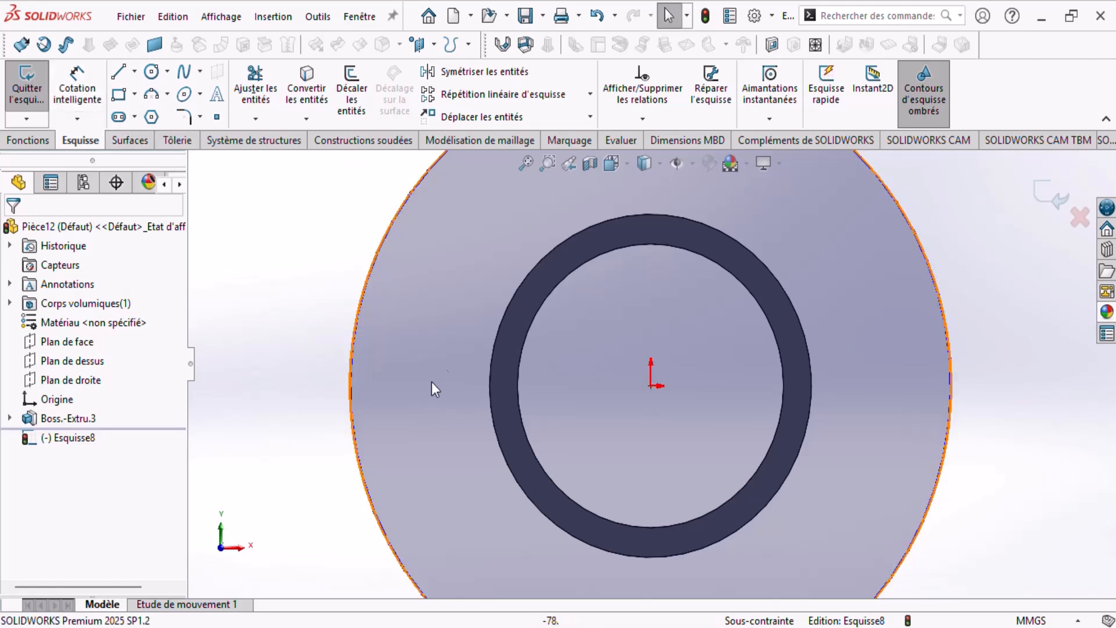
key(ctrl+z)
Sketch a circle centred about 15 mm directly above the origin and set its diameter to 135 mm.
click(152, 74)
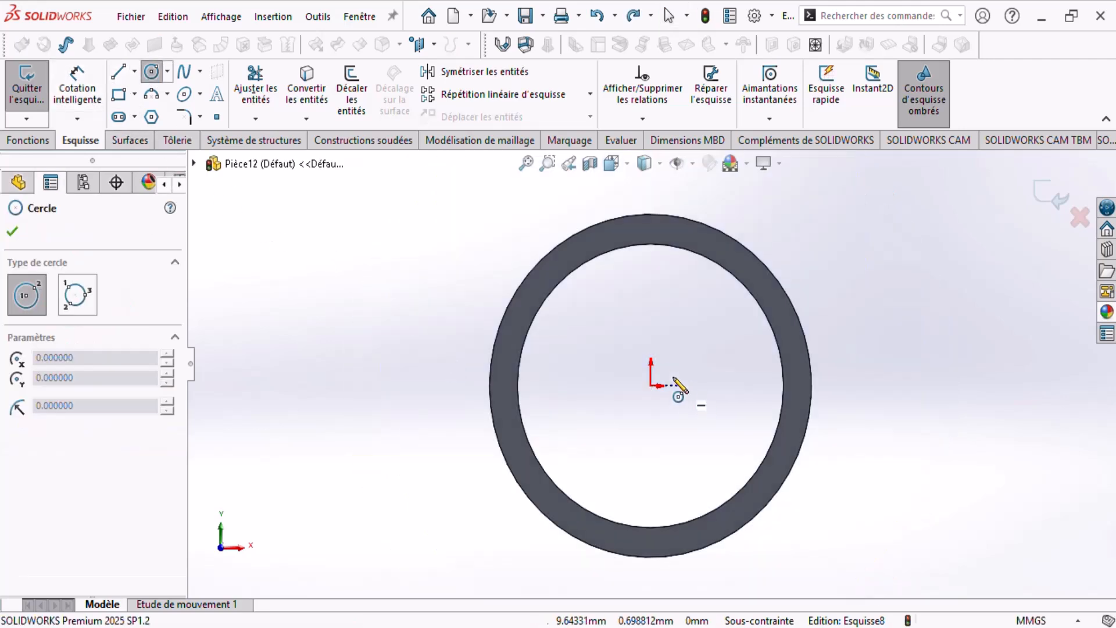
click(652, 342)
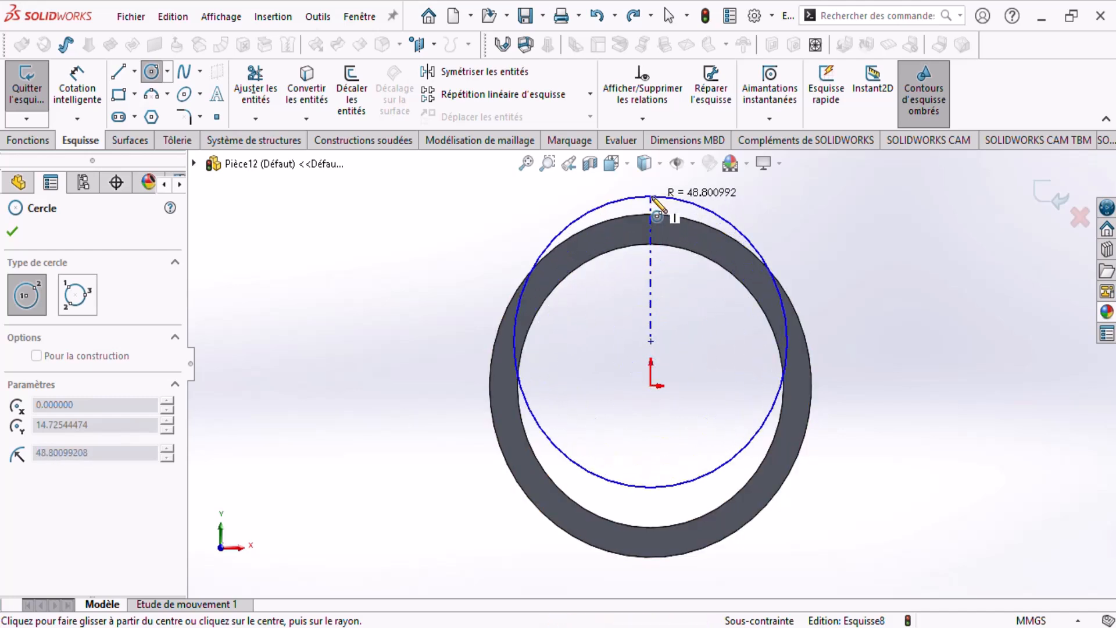
click(674, 198)
click(77, 84)
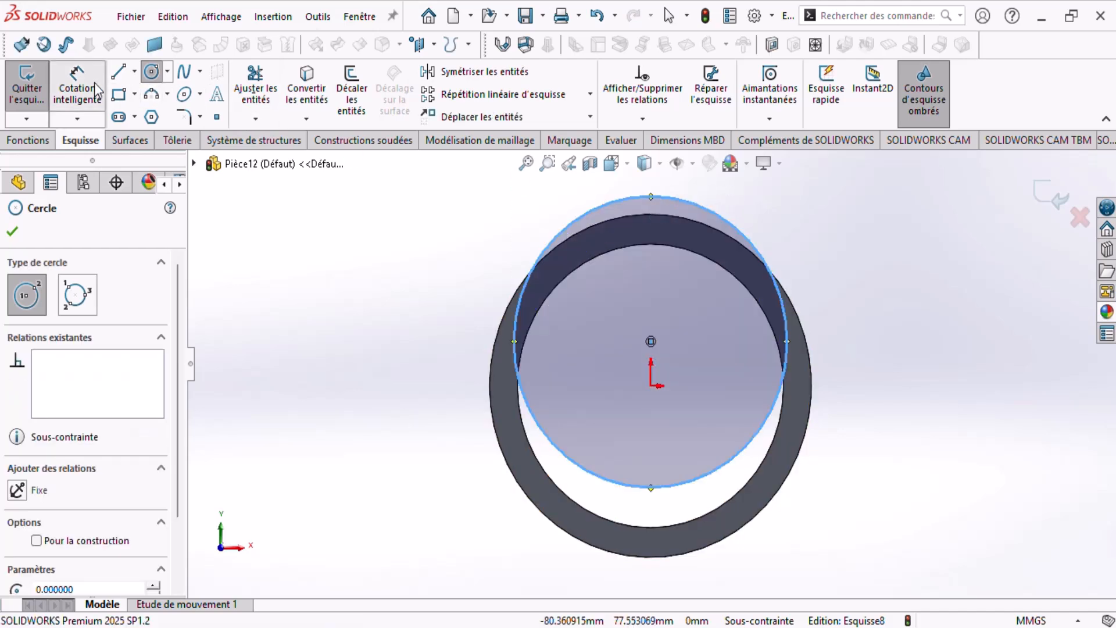
click(547, 247)
click(372, 268)
text(12)
key(Return)
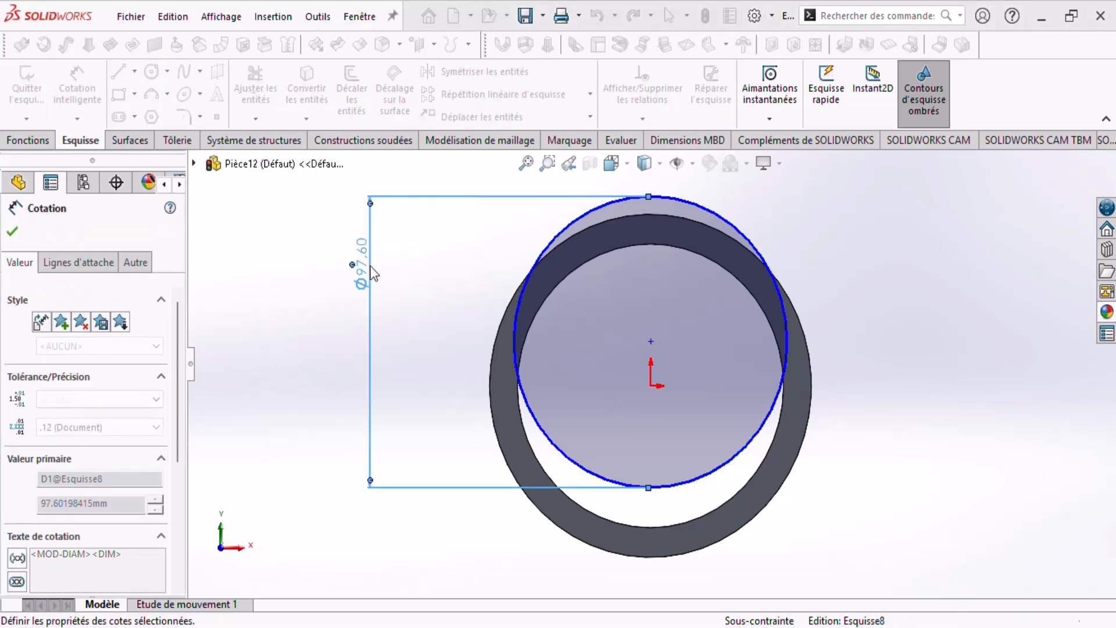
Dimension the vertical distance between the circle's centre and the origin as 8 mm.
click(651, 342)
click(652, 385)
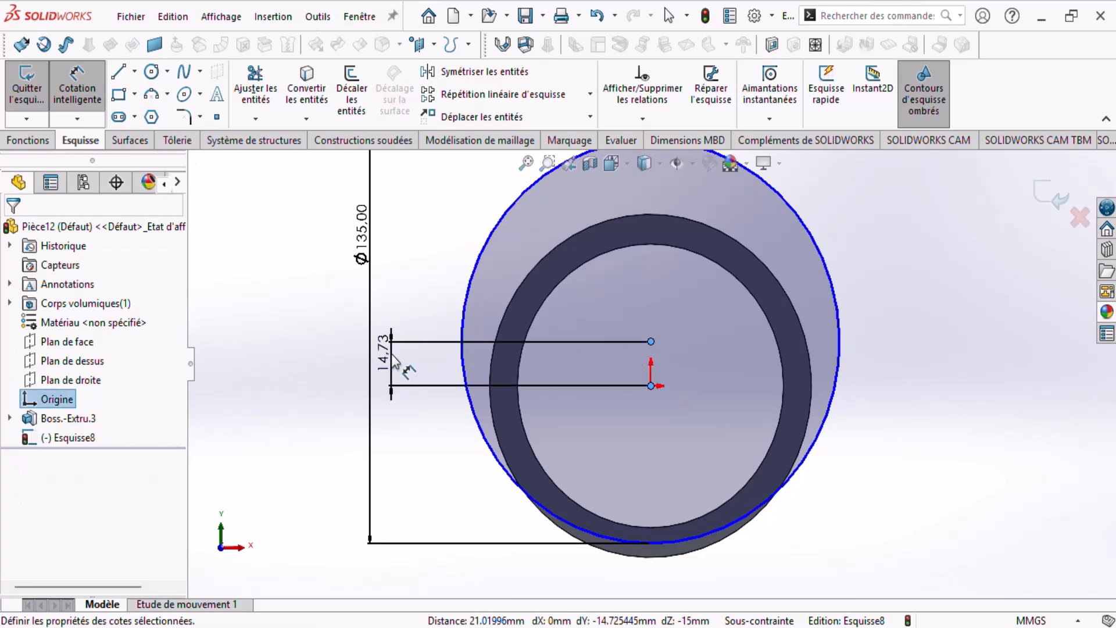
click(395, 362)
text(8)
key(Return)
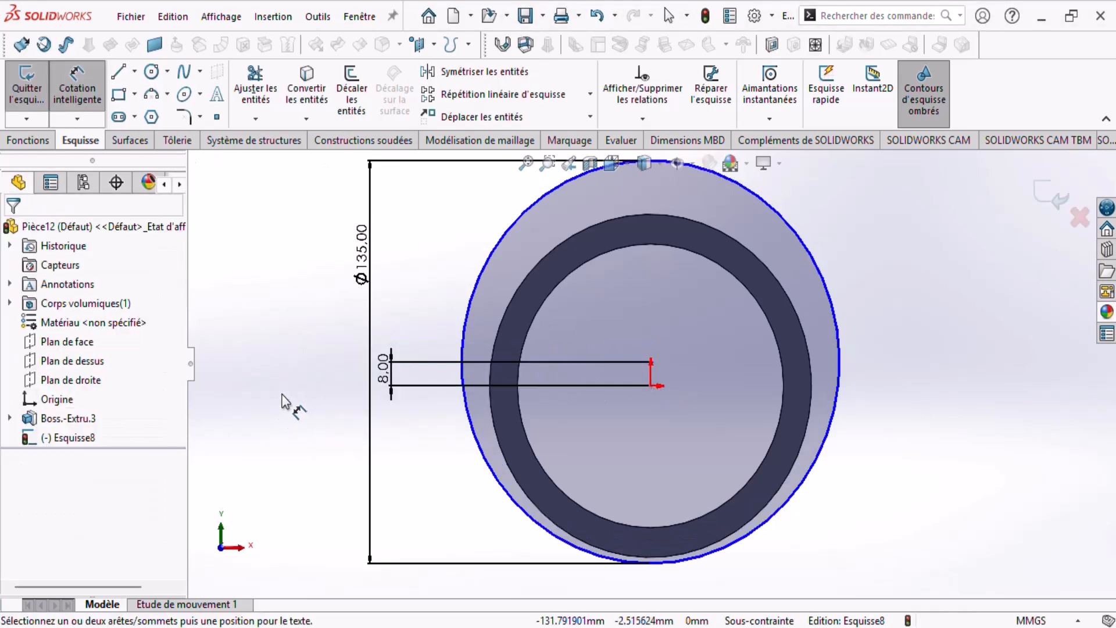
key(Escape)
Add a vertical relation between the 135 mm circle's centre and the origin.
scroll(768, 385, down, 3)
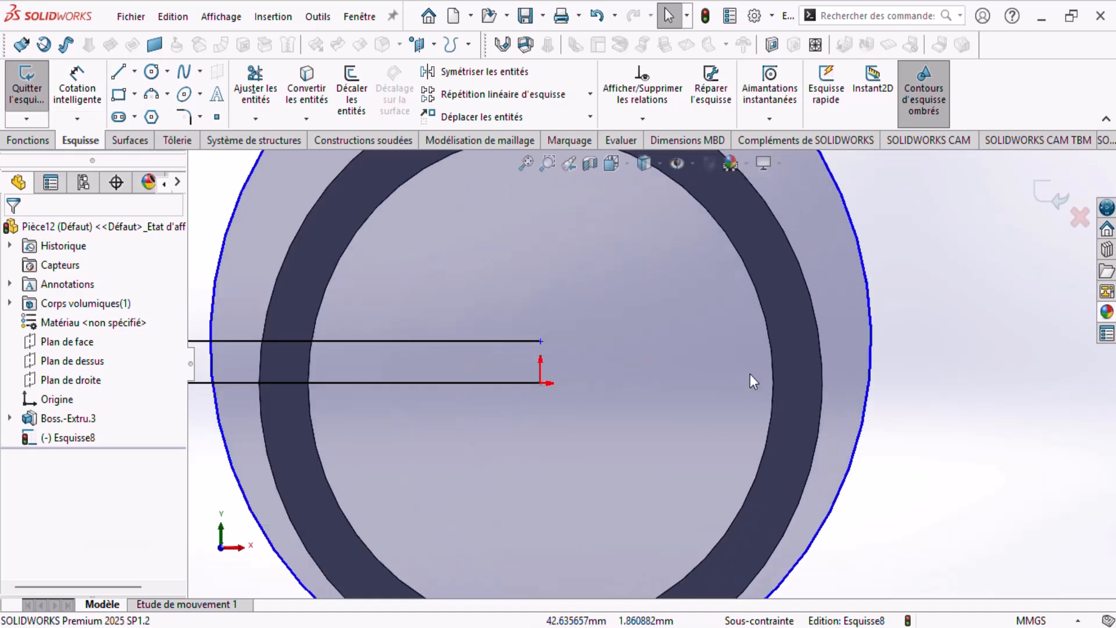
click(541, 342)
ctrl+click(541, 375)
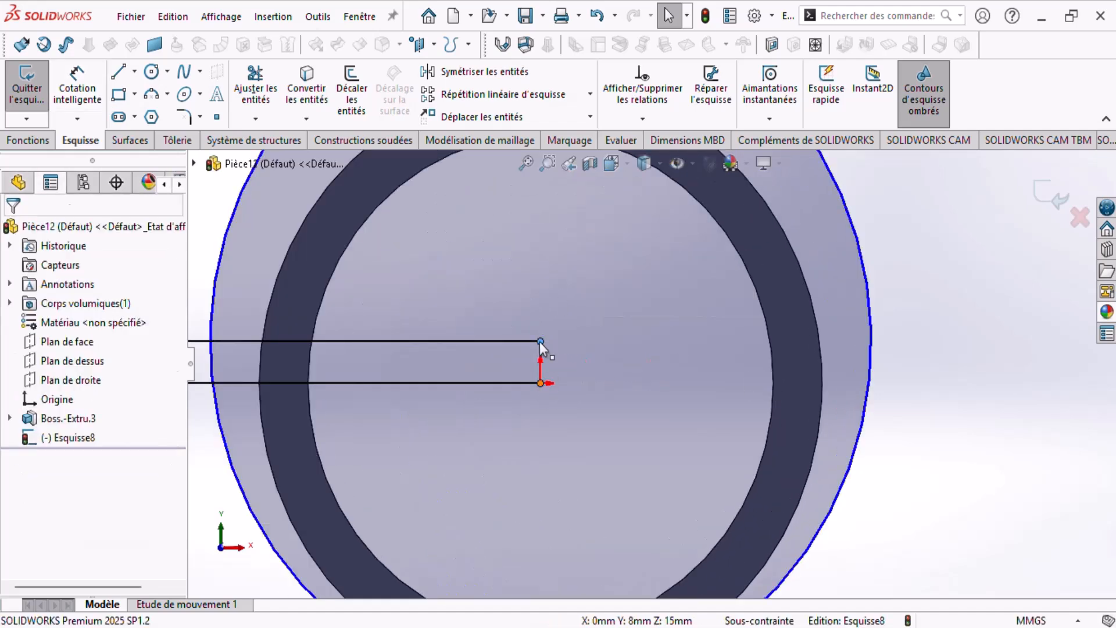
click(619, 311)
click(1010, 412)
Extrude the 135 mm circle 20 mm from the ring's face, merged with the existing body.
scroll(743, 391, up, 3)
mouse_move(743, 391)
middle_down()
mouse_move(659, 435)
mouse_move(584, 451)
middle_up()
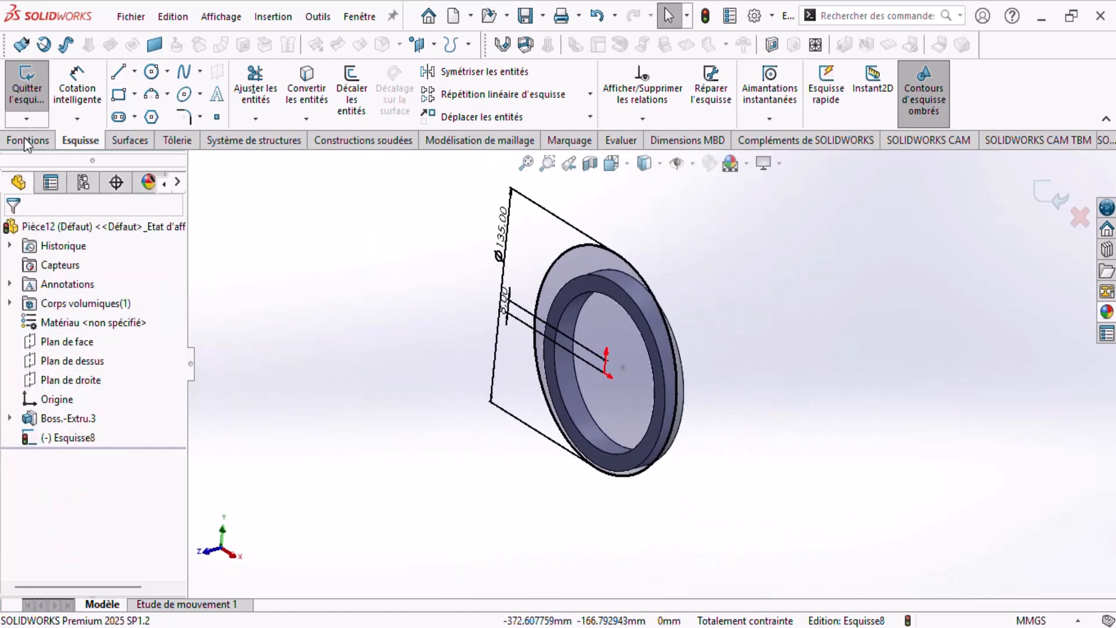
click(28, 141)
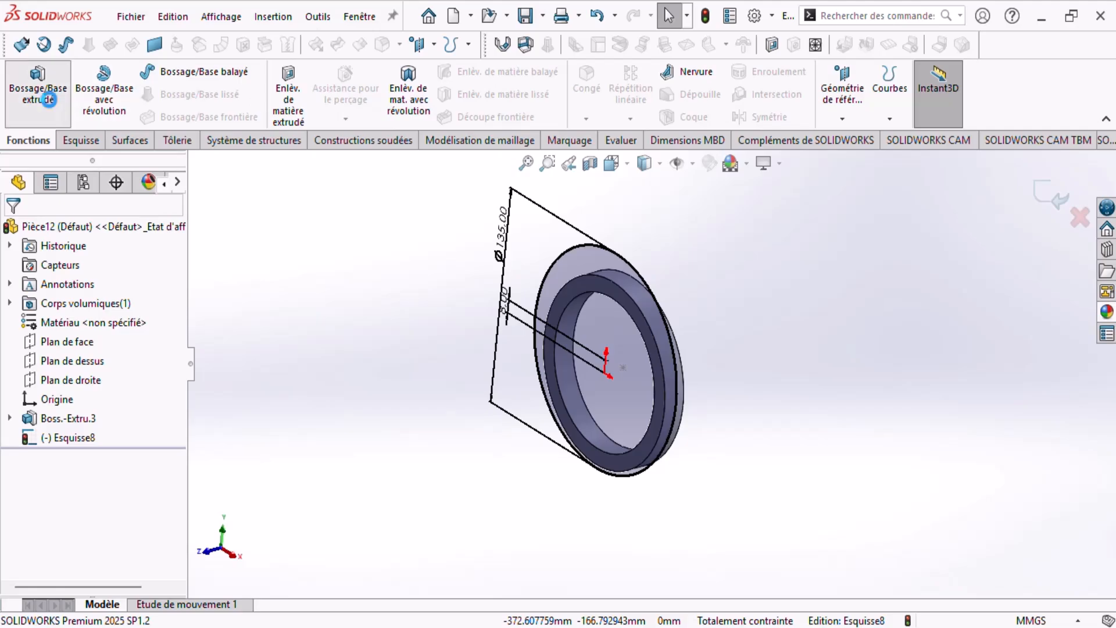
click(46, 93)
click(673, 614)
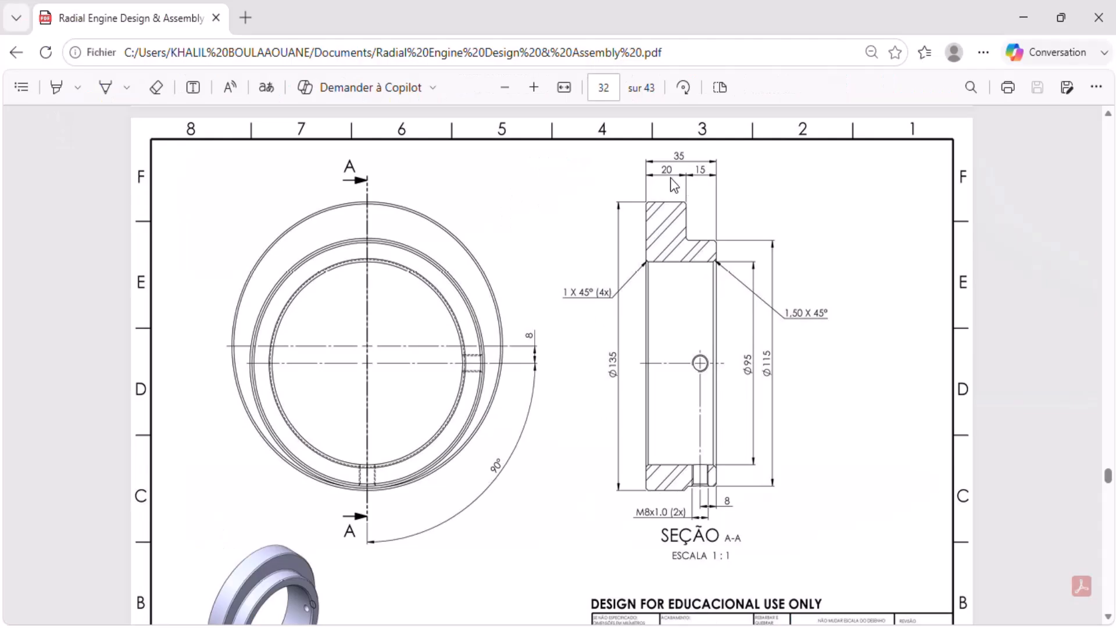
key(alt+Tab)
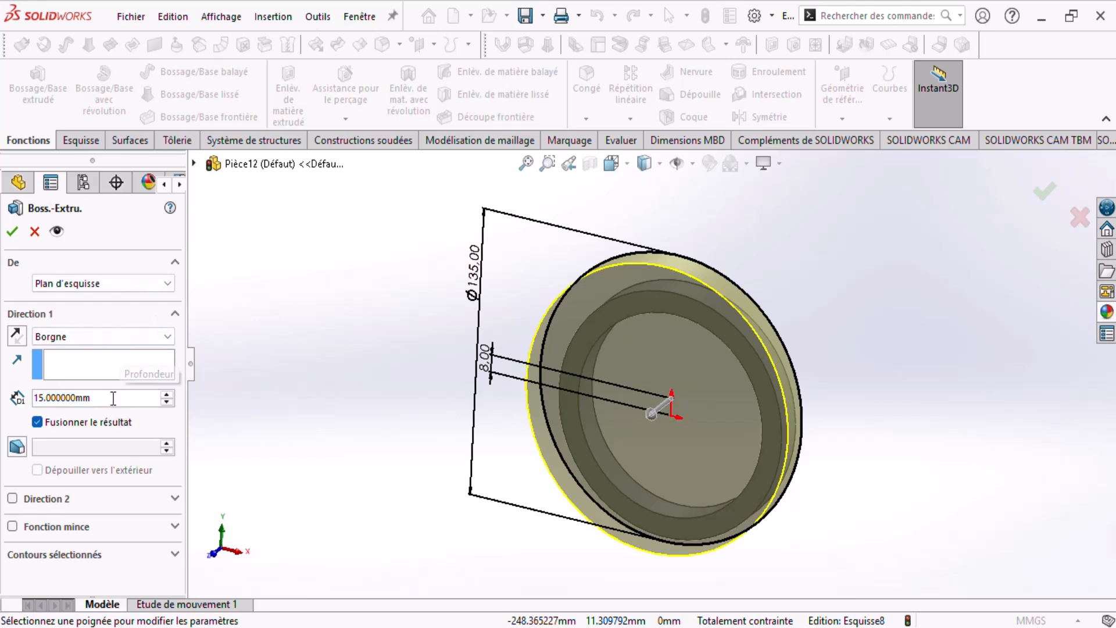
text(20)
key(Return)
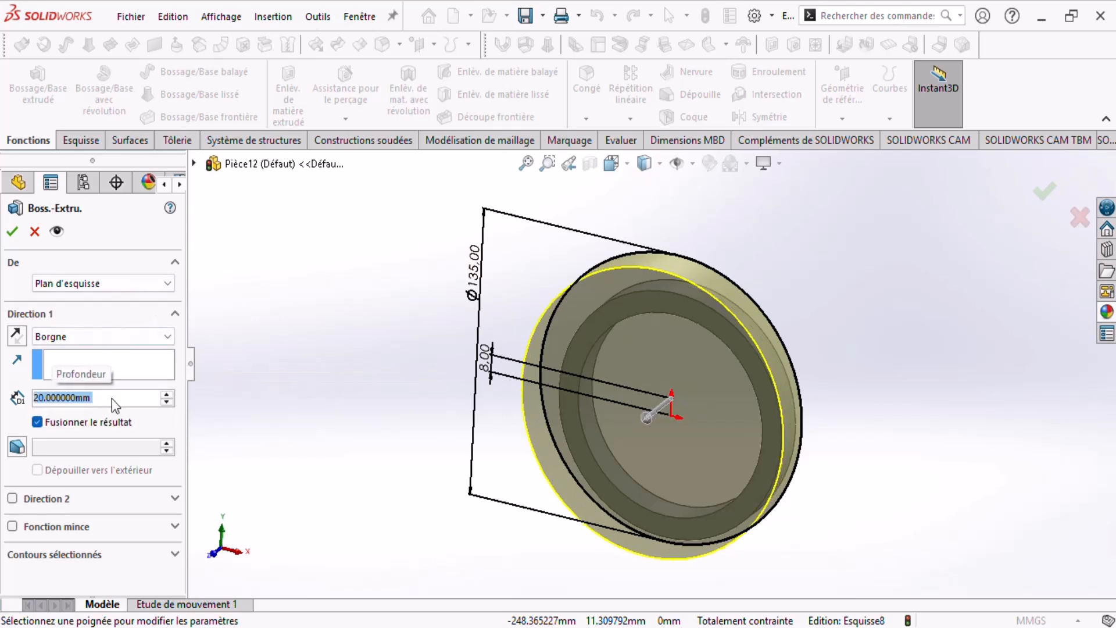
click(8, 242)
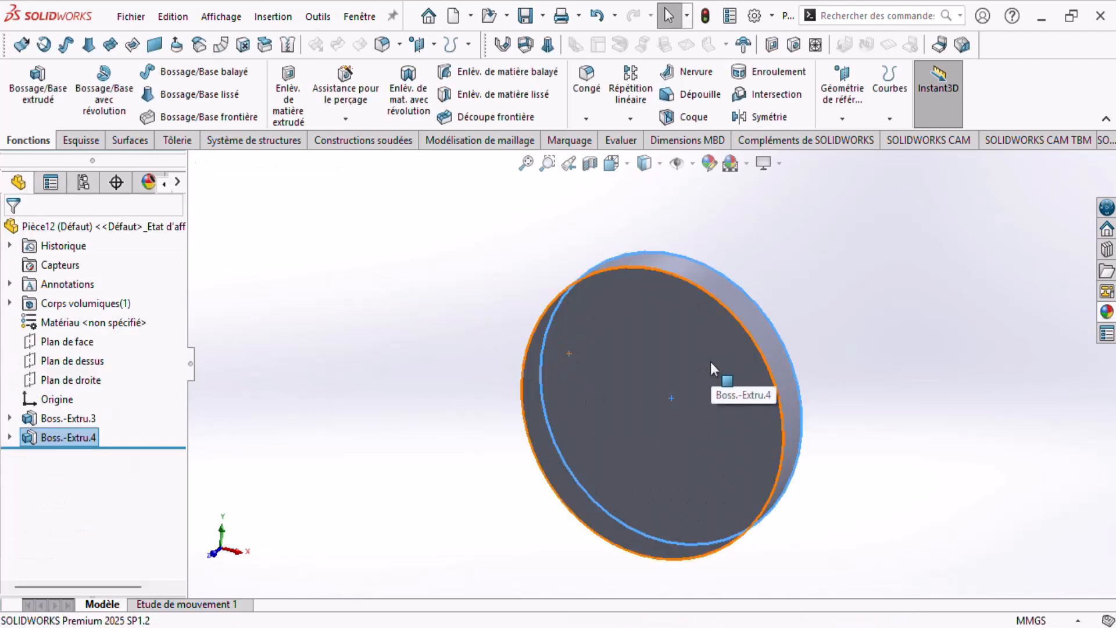
Edit the 20 mm extrusion's sketch to convert the ring's 95 mm inner edge into it, and exit the sketch.
click(69, 439)
click(99, 391)
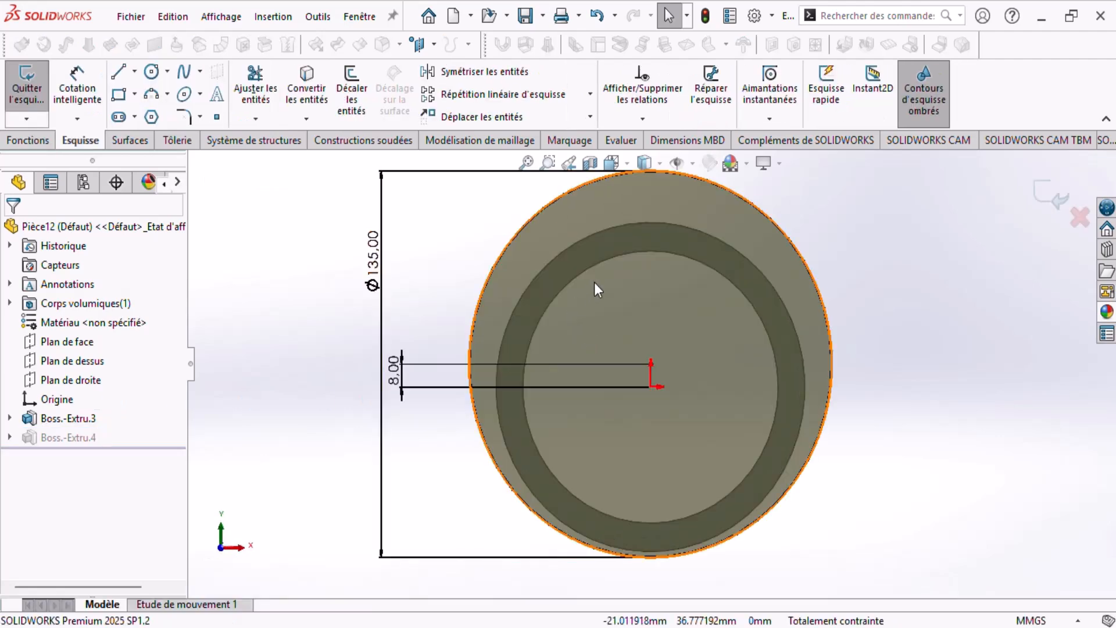
click(598, 271)
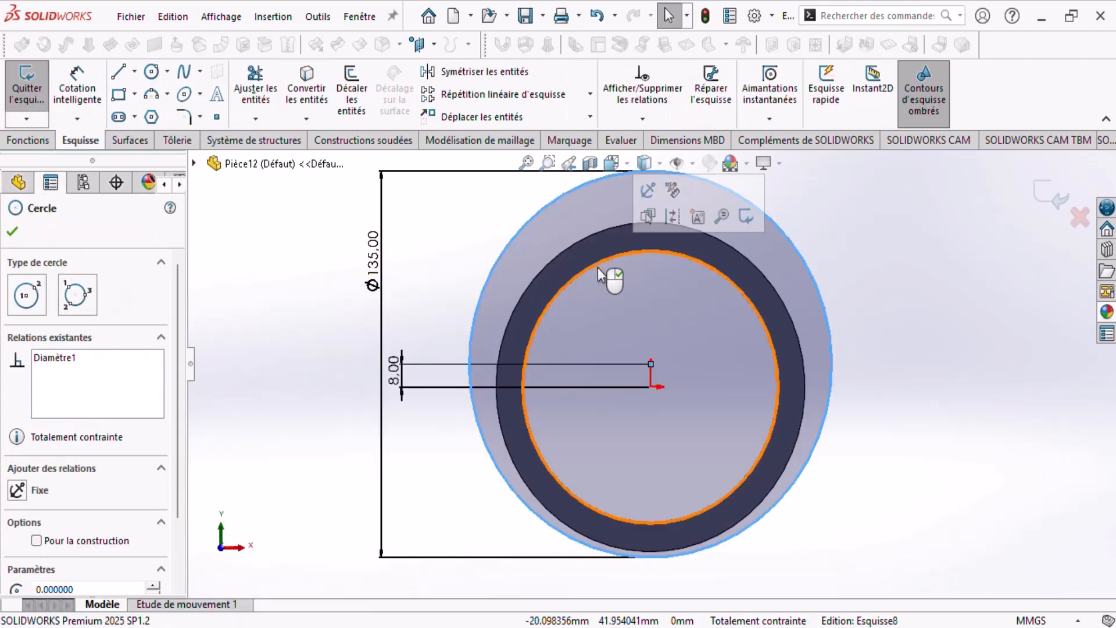
click(598, 264)
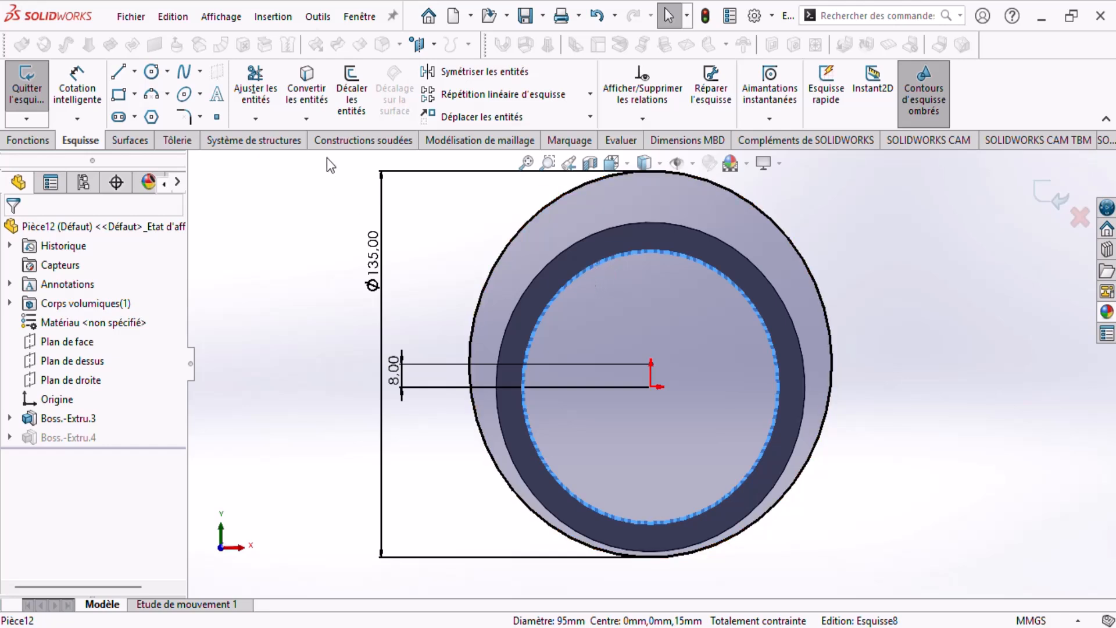
click(295, 257)
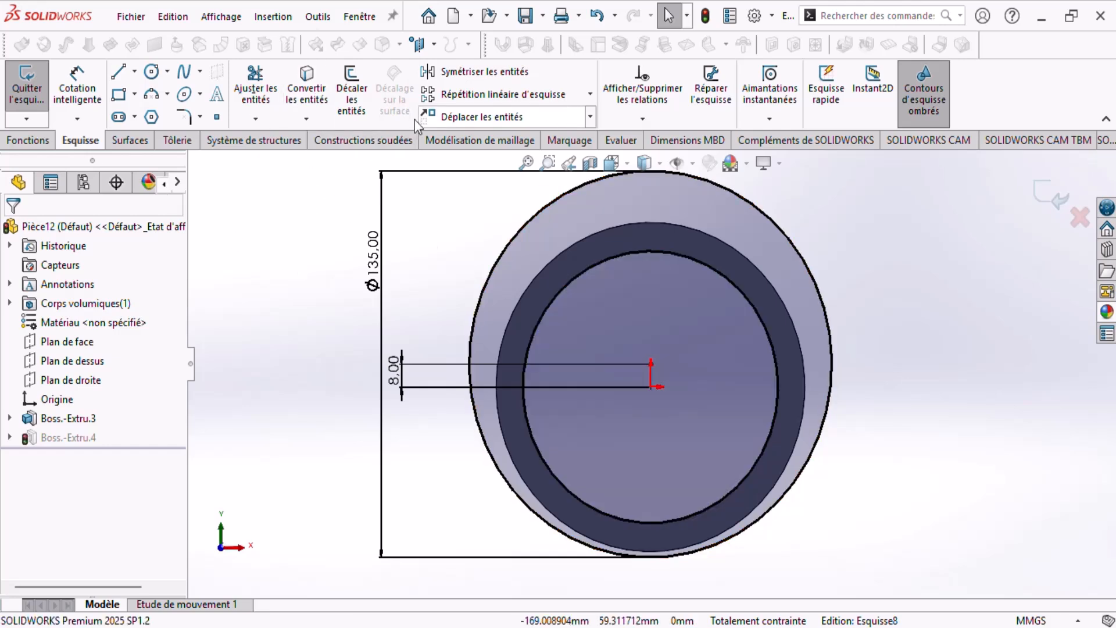
click(26, 87)
Start a Hole Wizard hole on the top plane and place its point about 8.4 mm directly below the origin.
mouse_move(465, 236)
middle_down()
mouse_move(436, 292)
mouse_move(312, 393)
mouse_move(750, 343)
mouse_move(736, 378)
mouse_move(768, 369)
middle_up()
scroll(768, 369, up, 1)
click(733, 627)
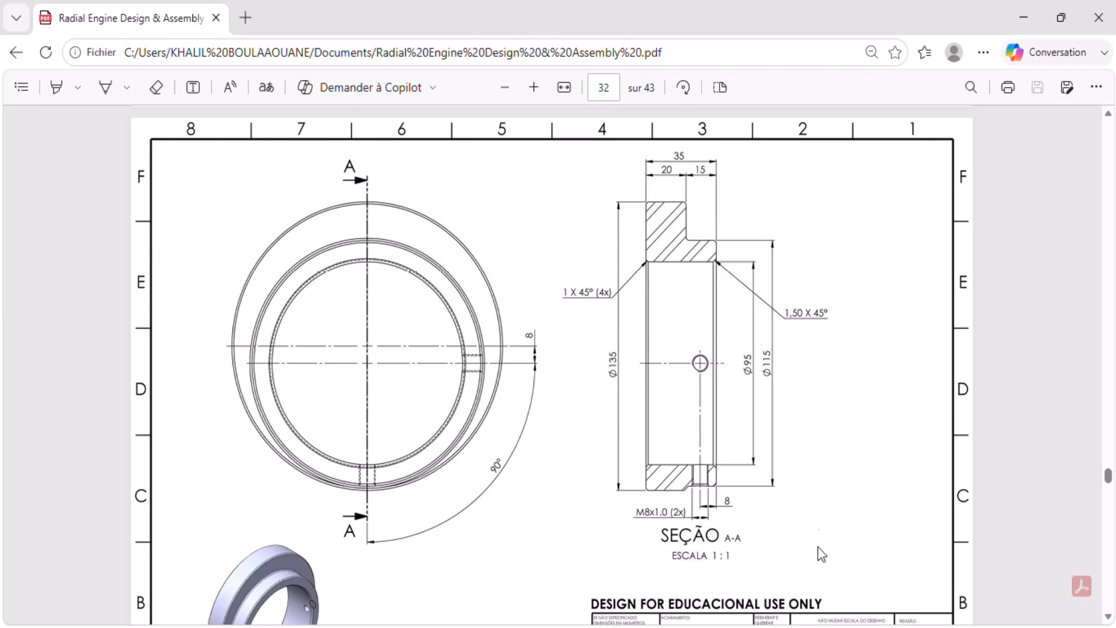
key(alt+Tab)
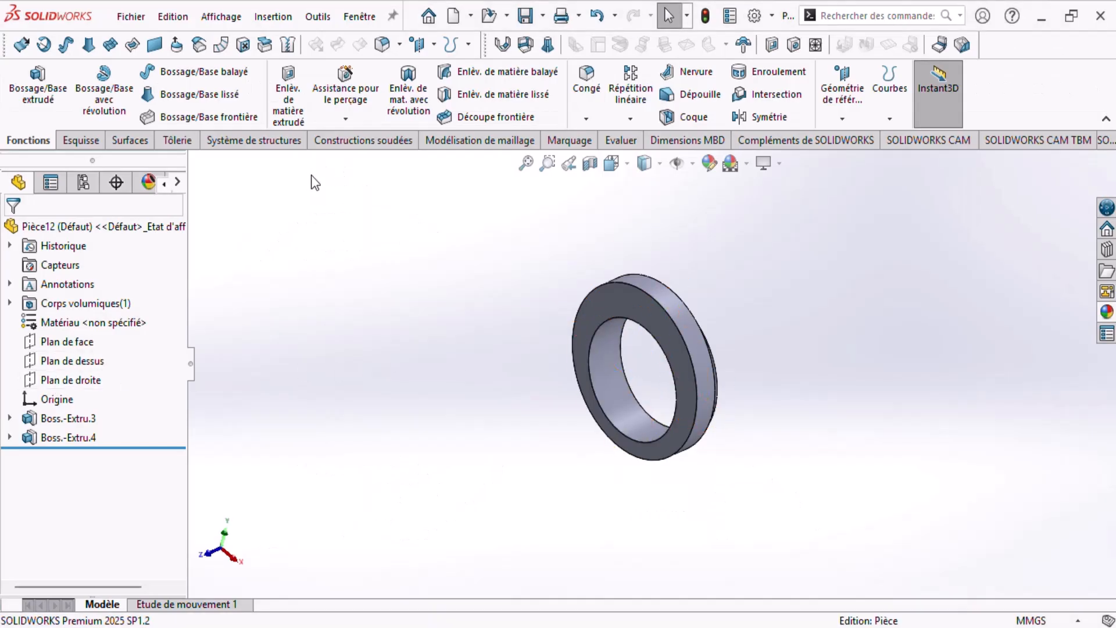
click(355, 109)
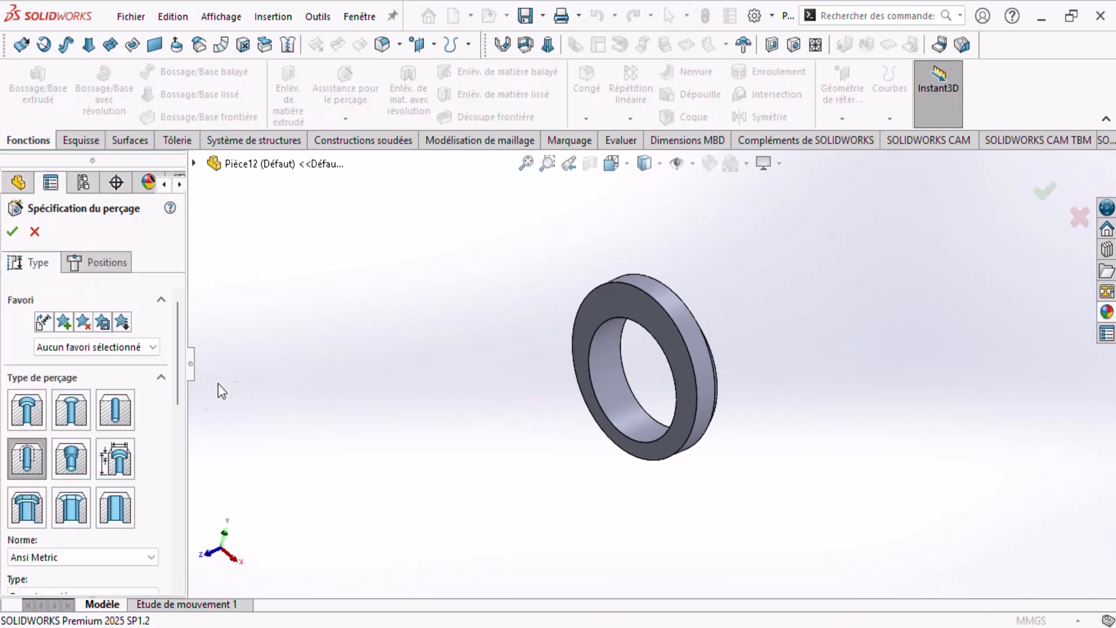
click(105, 265)
click(194, 163)
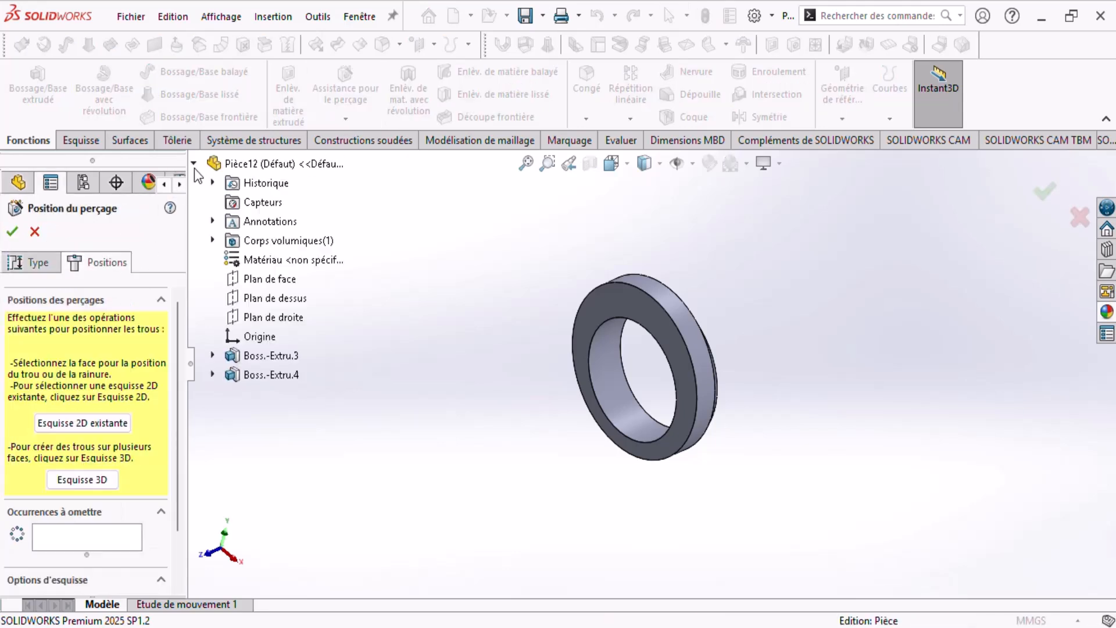
middle_drag(638, 326, 595, 370)
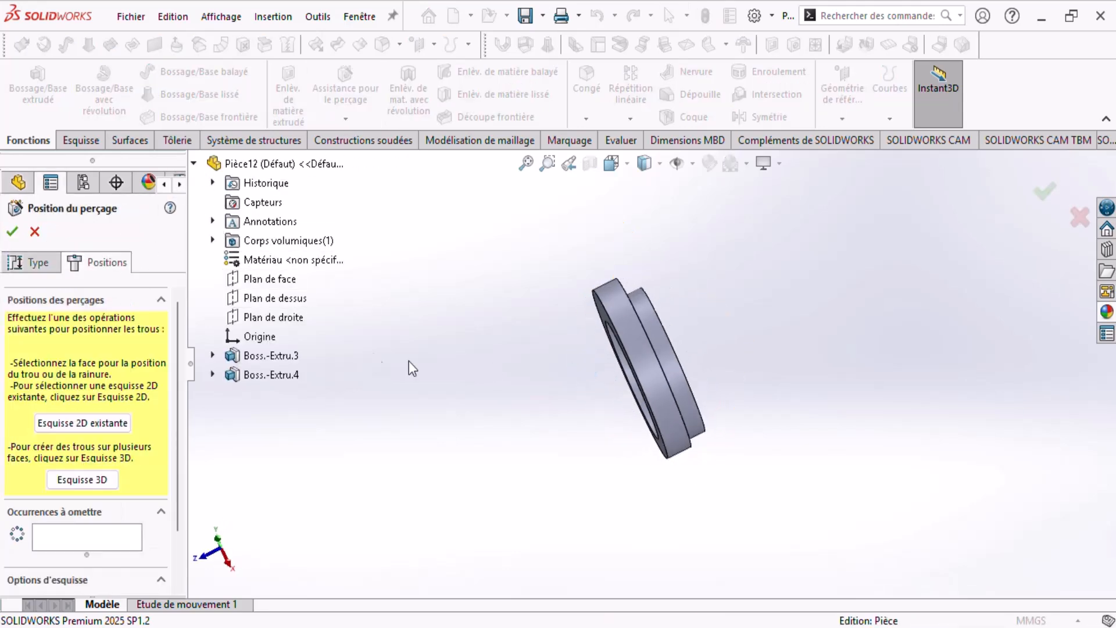
click(273, 298)
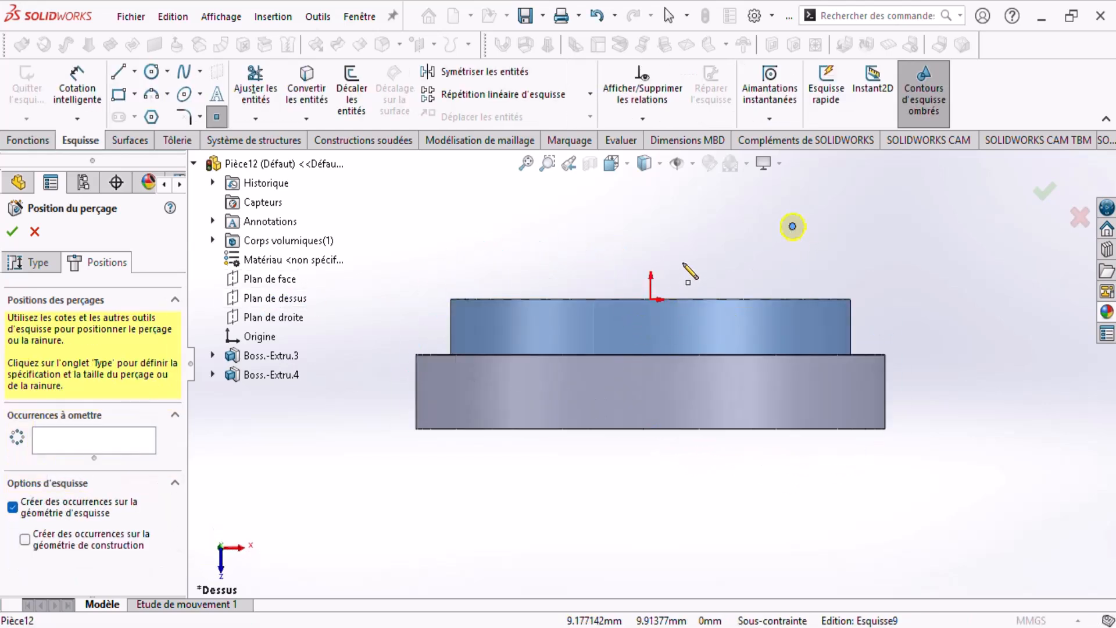
scroll(651, 334, down, 3)
click(651, 334)
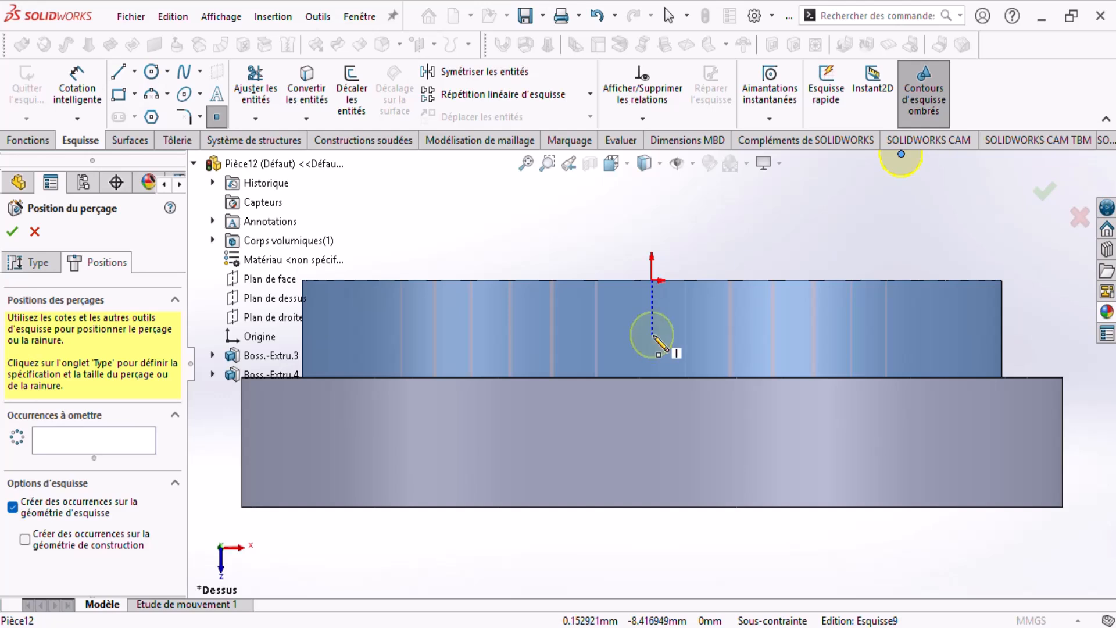
Delete the stray hole point outside the ring and add a vertical relation between the remaining point and the origin.
scroll(853, 237, up, 2)
click(825, 218)
key(Delete)
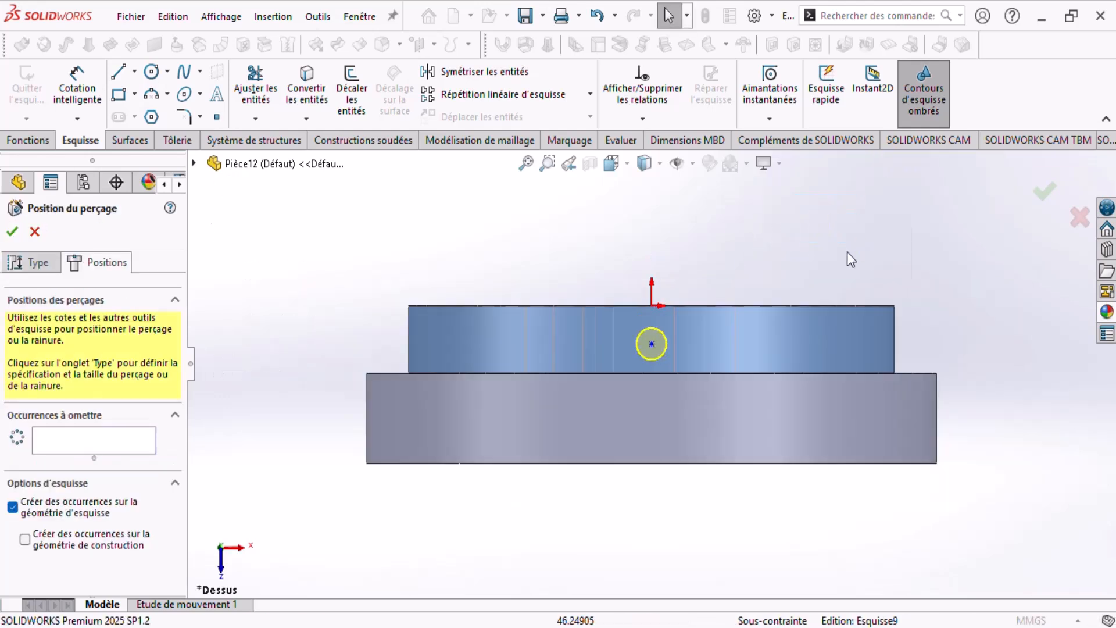
click(651, 344)
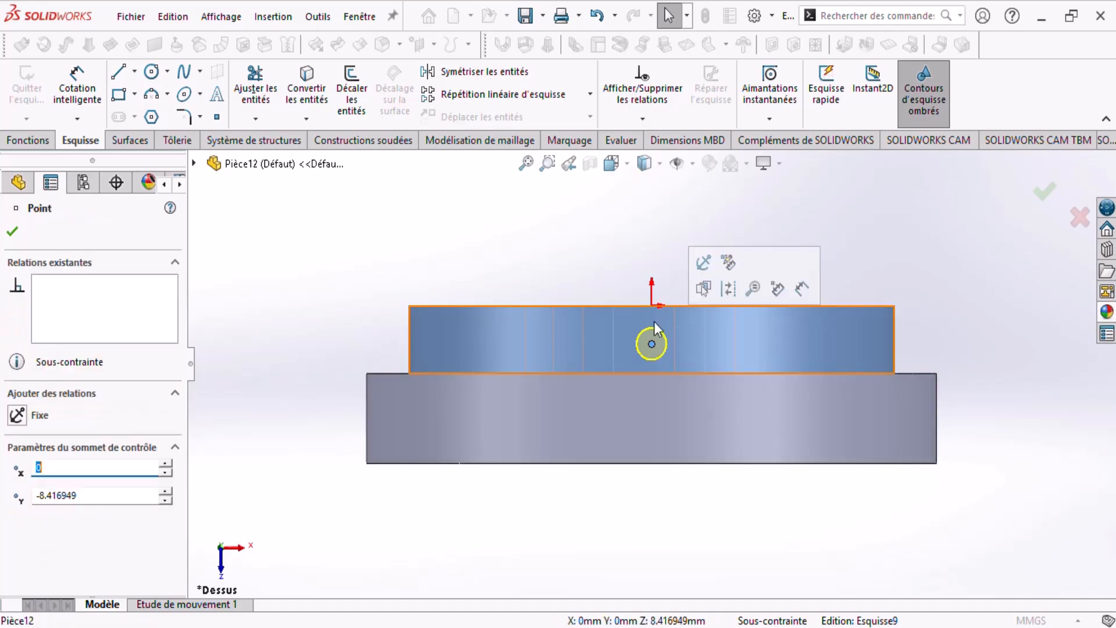
ctrl+click(653, 307)
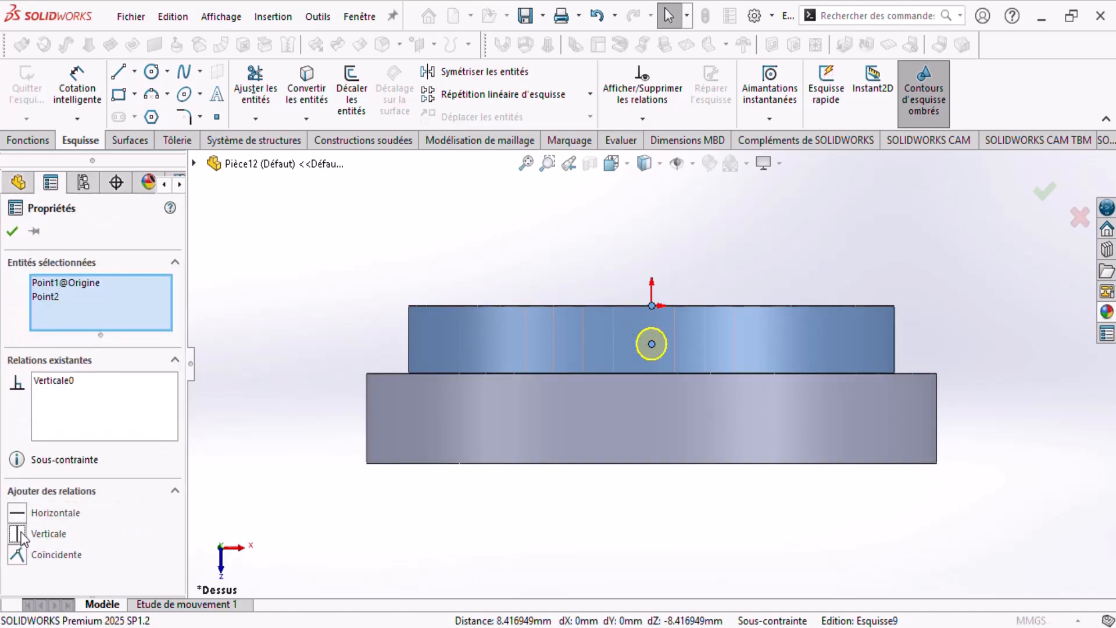
click(523, 292)
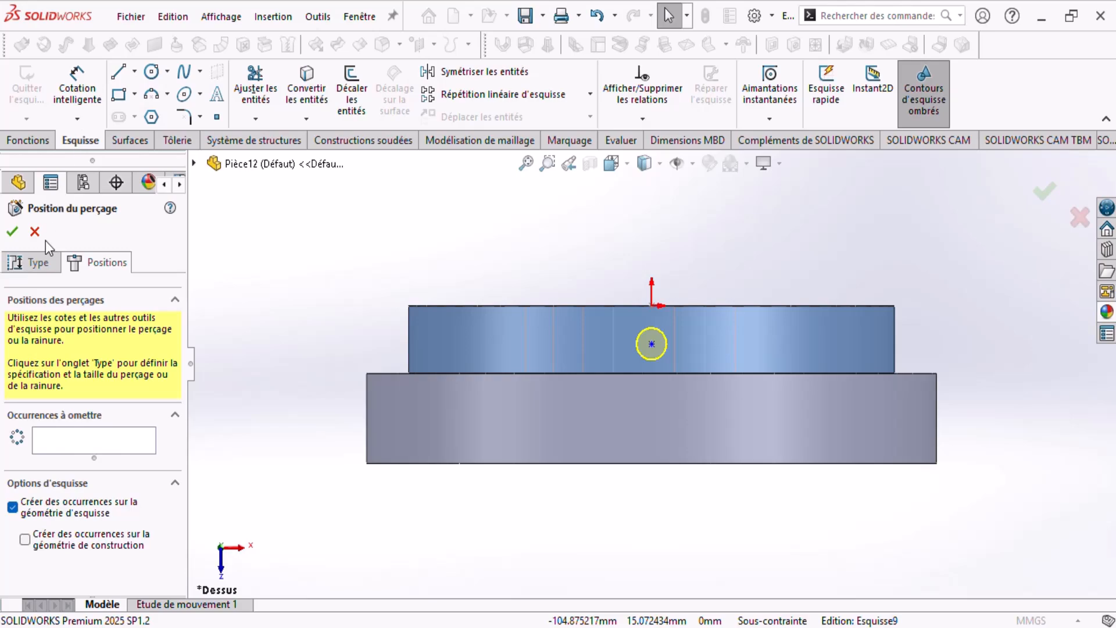
Dimension the hole point's distance from the origin as 8 mm, per the PDF drawing, and return to the hole specification.
click(77, 93)
click(756, 626)
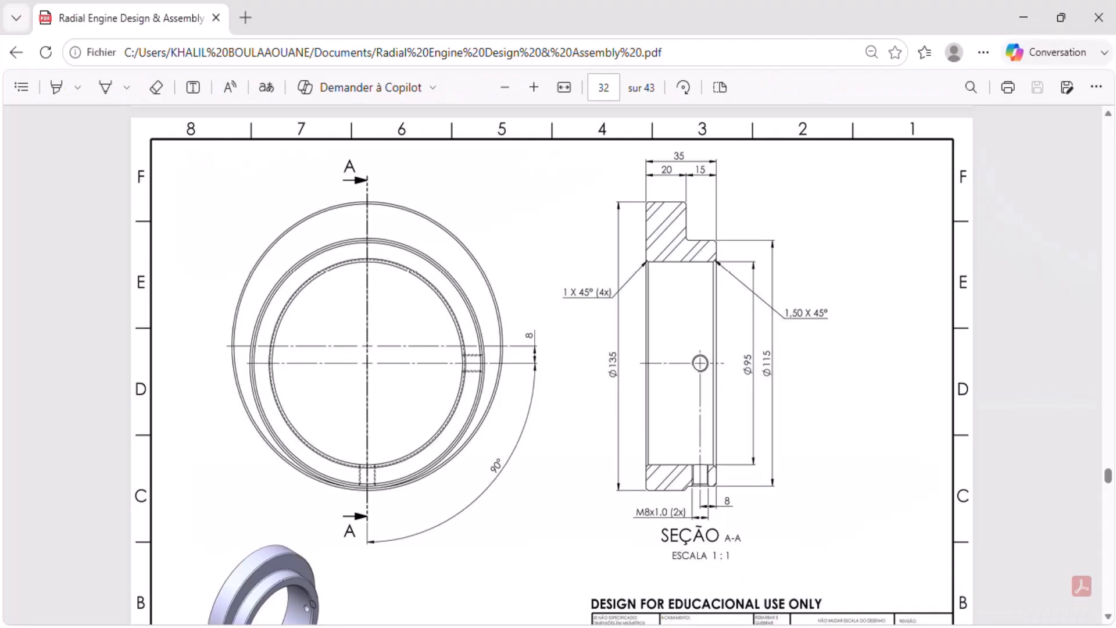
click(769, 625)
click(652, 344)
click(653, 305)
click(752, 251)
text(8)
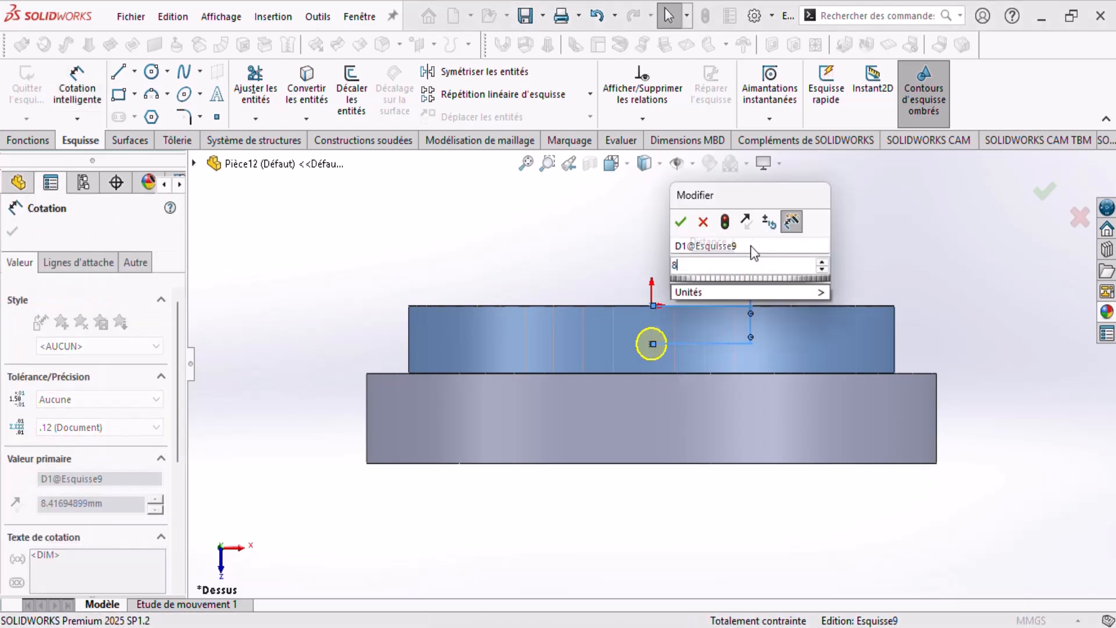
key(Return)
click(789, 291)
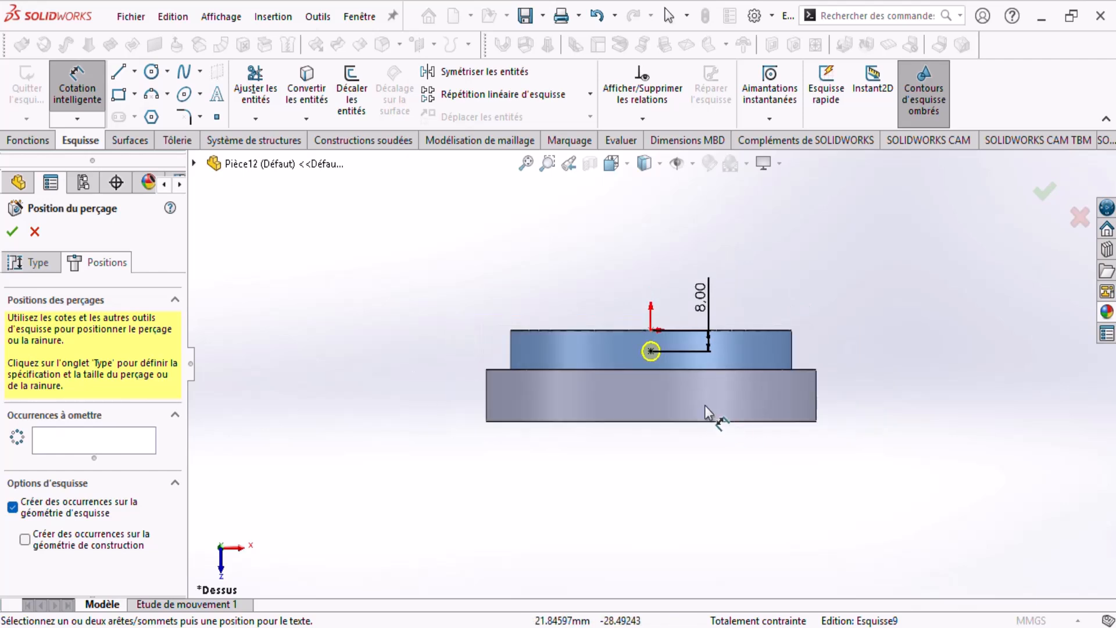
click(32, 263)
click(31, 407)
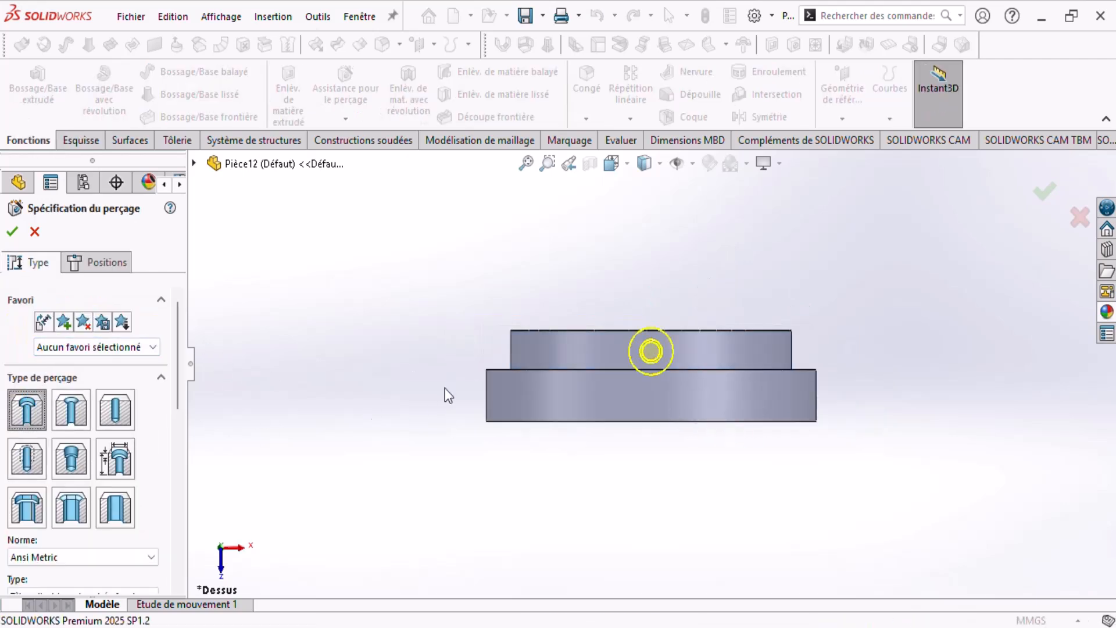
middle_drag(446, 124, 473, 123)
middle_drag(693, 382, 694, 362)
click(772, 627)
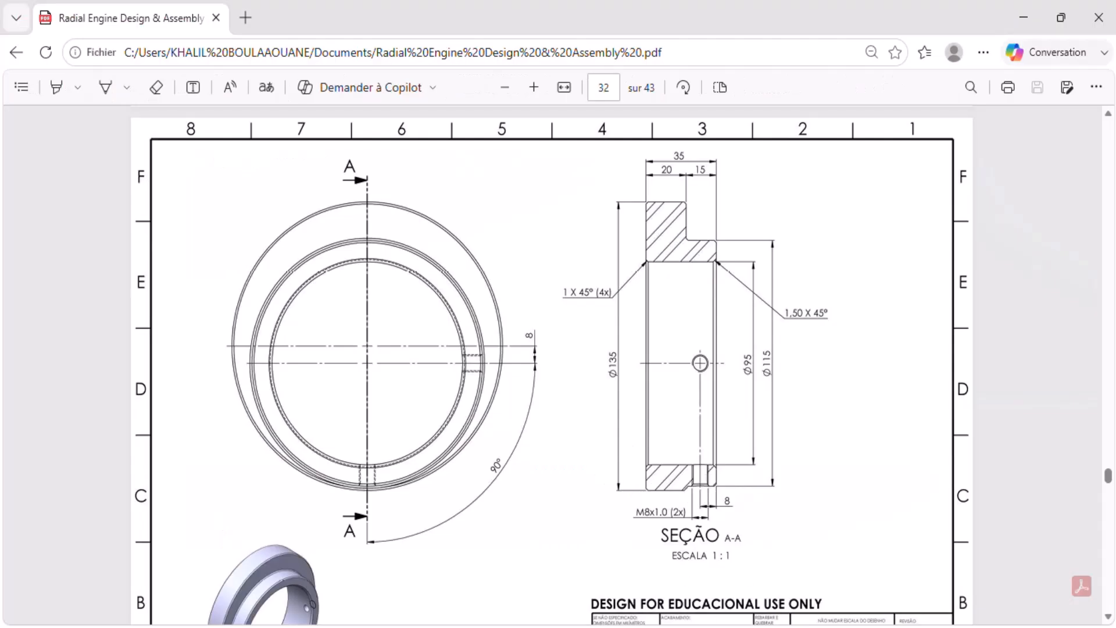
click(768, 627)
middle_drag(581, 461, 538, 393)
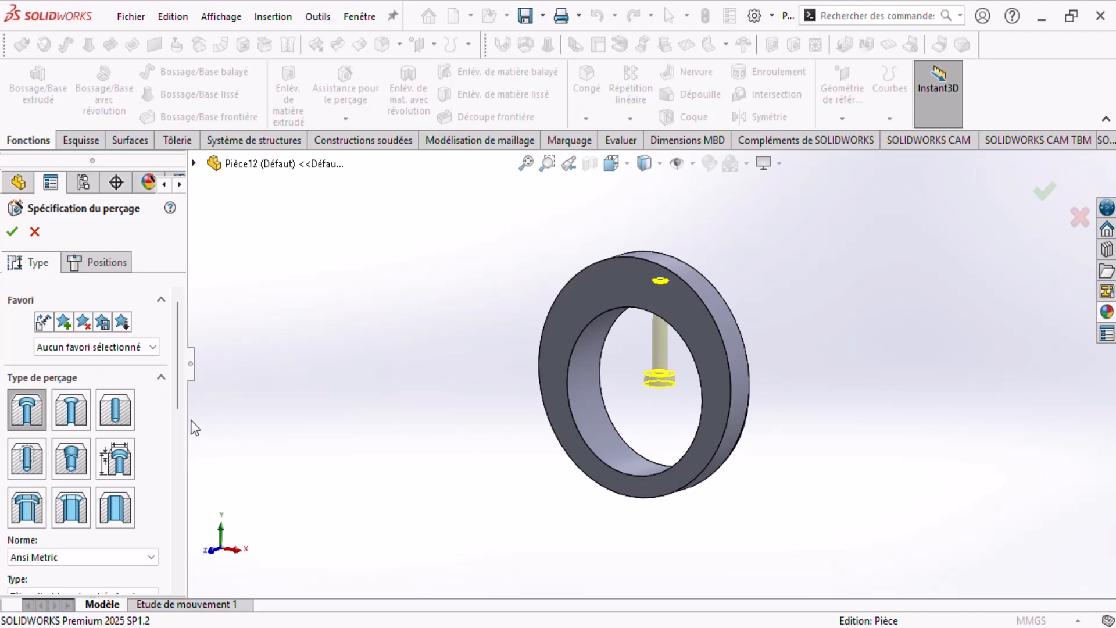
click(770, 627)
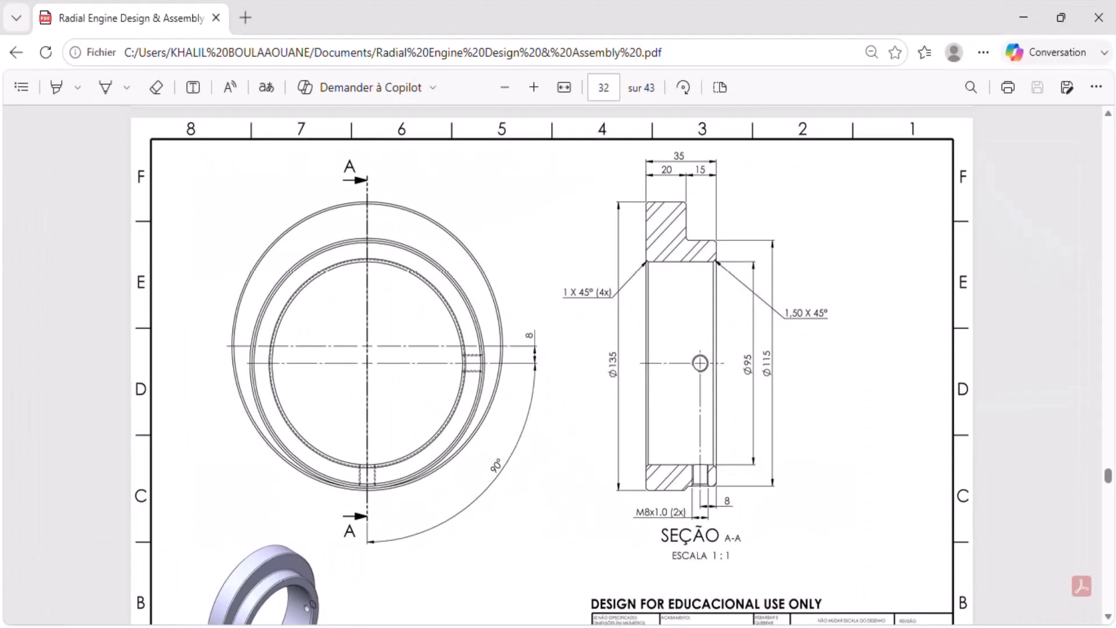
click(771, 626)
drag(176, 390, 172, 473)
click(94, 424)
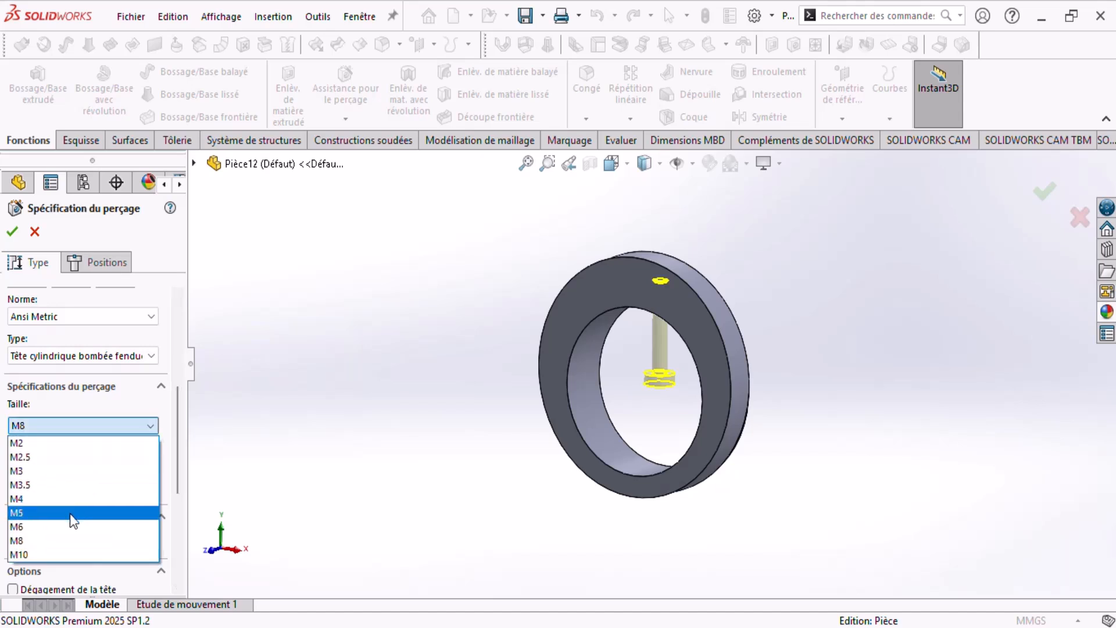
click(173, 411)
scroll(179, 399, up, 5)
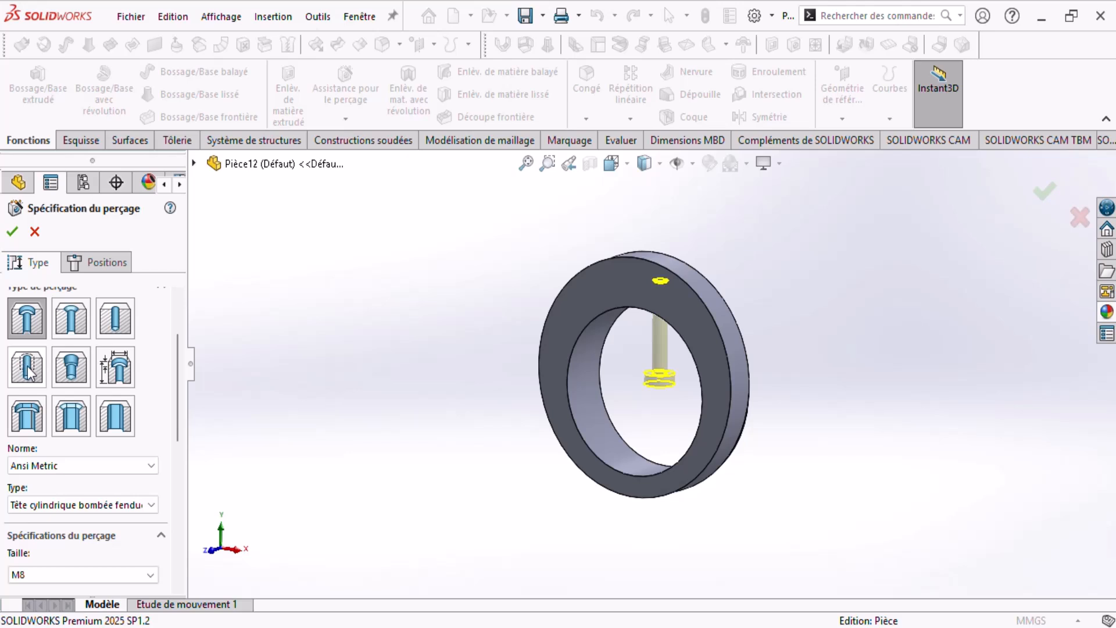
Set the hole to an Ansi Metric straight tapped hole of type Trous taraudés, size M8x1.0, and check the PDF drawing.
click(27, 368)
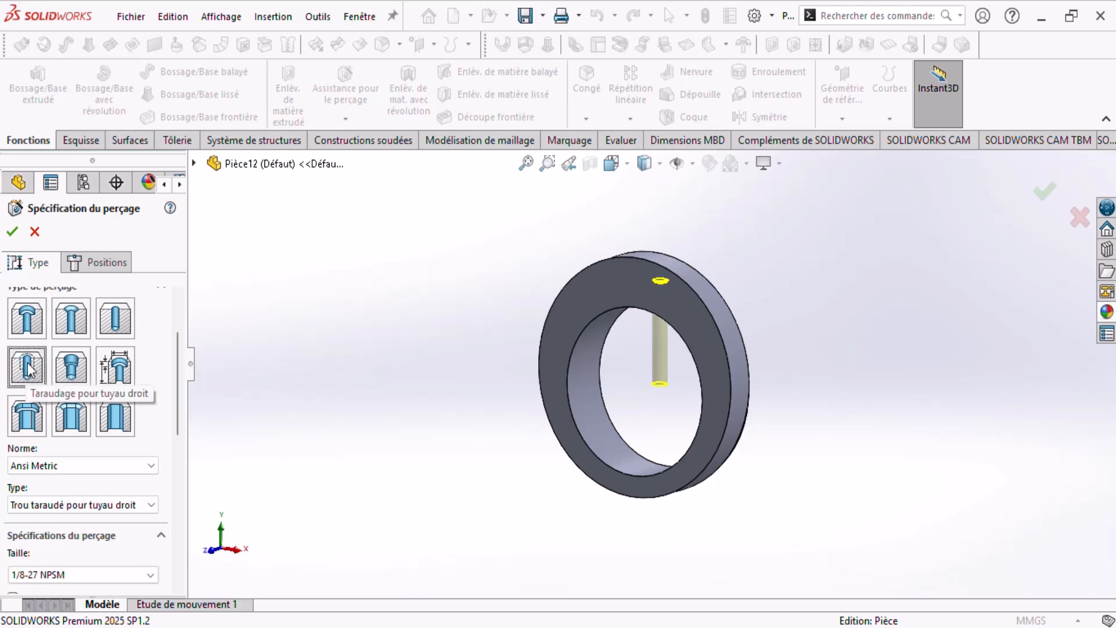
scroll(180, 382, down, 3)
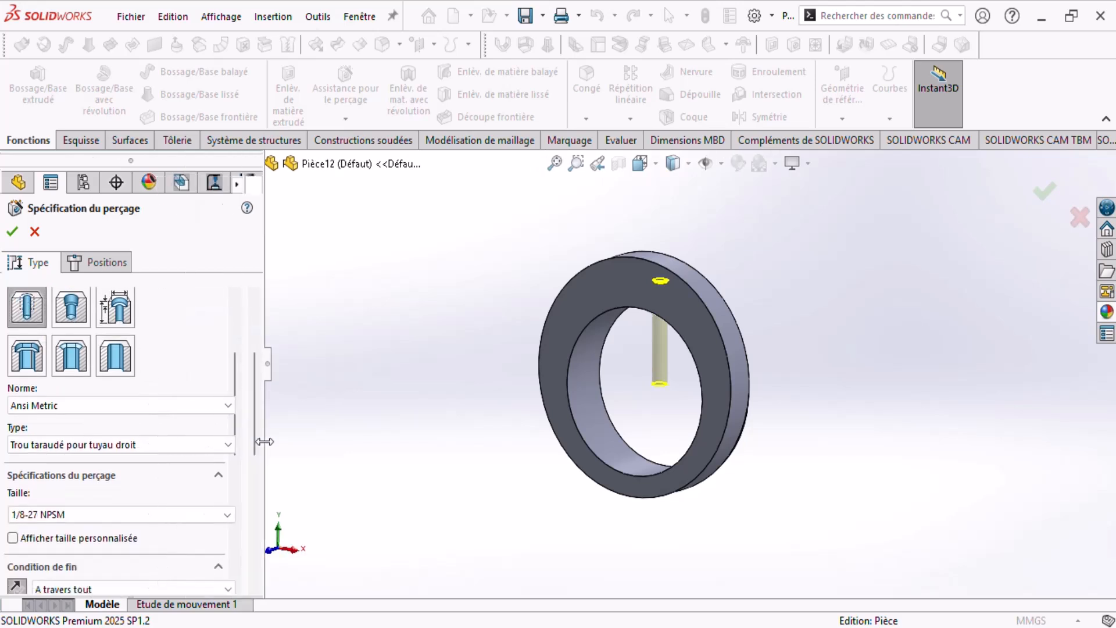
click(190, 451)
click(120, 483)
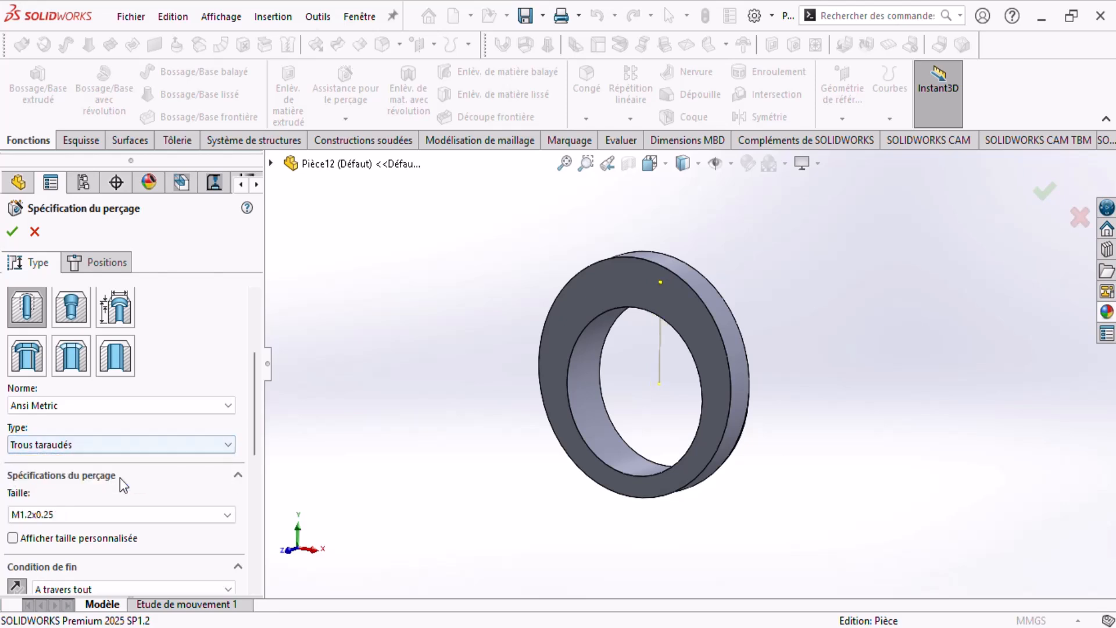
scroll(256, 465, down, 3)
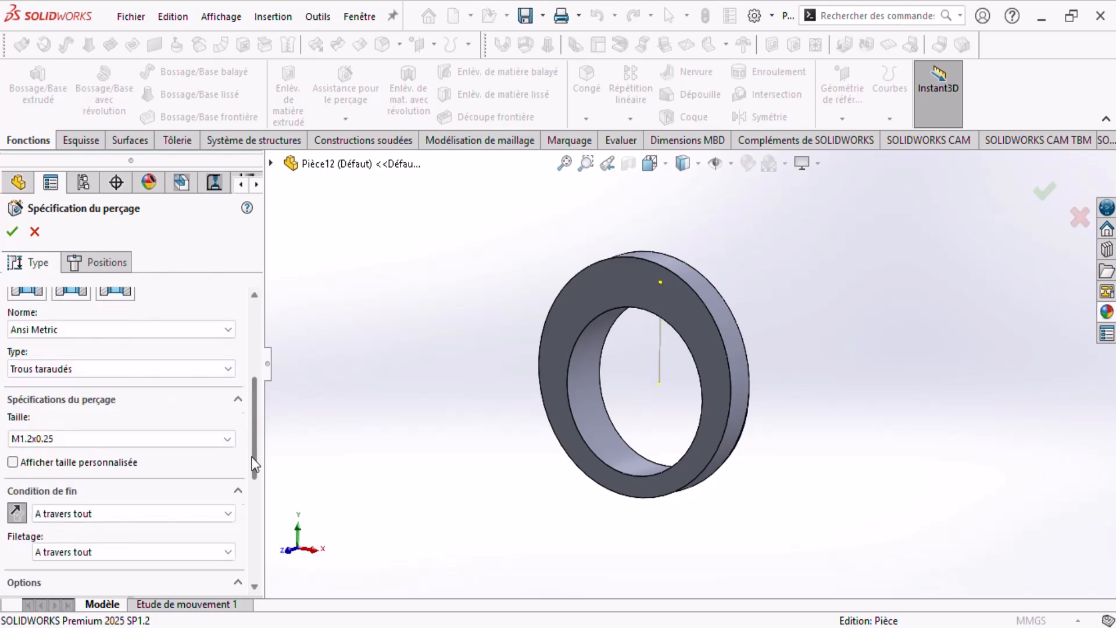
click(81, 438)
scroll(46, 495, down, 3)
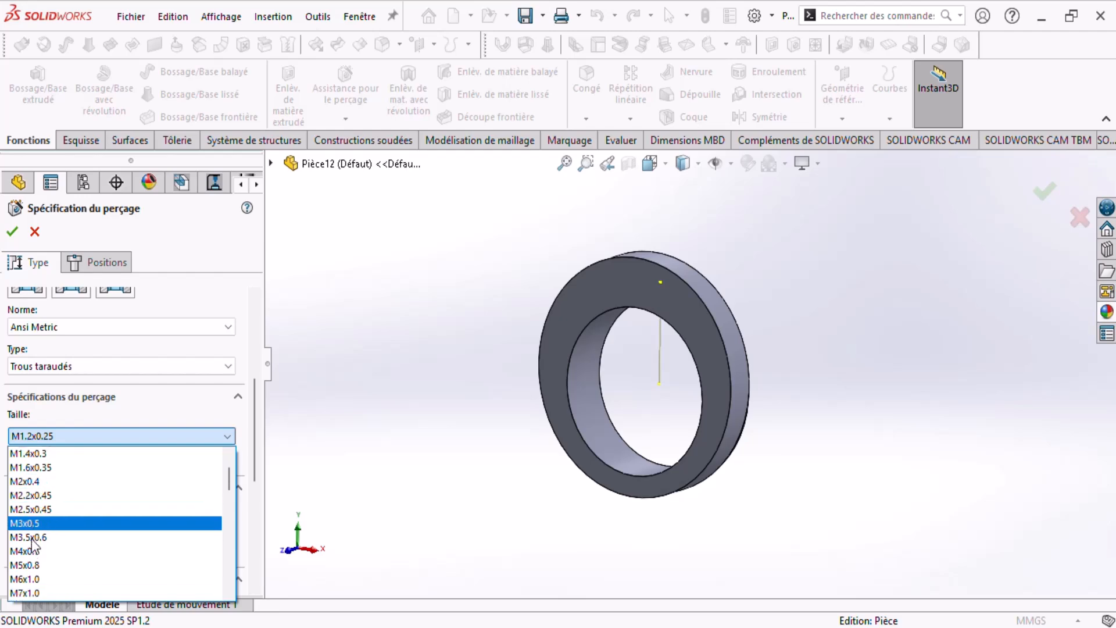
click(29, 496)
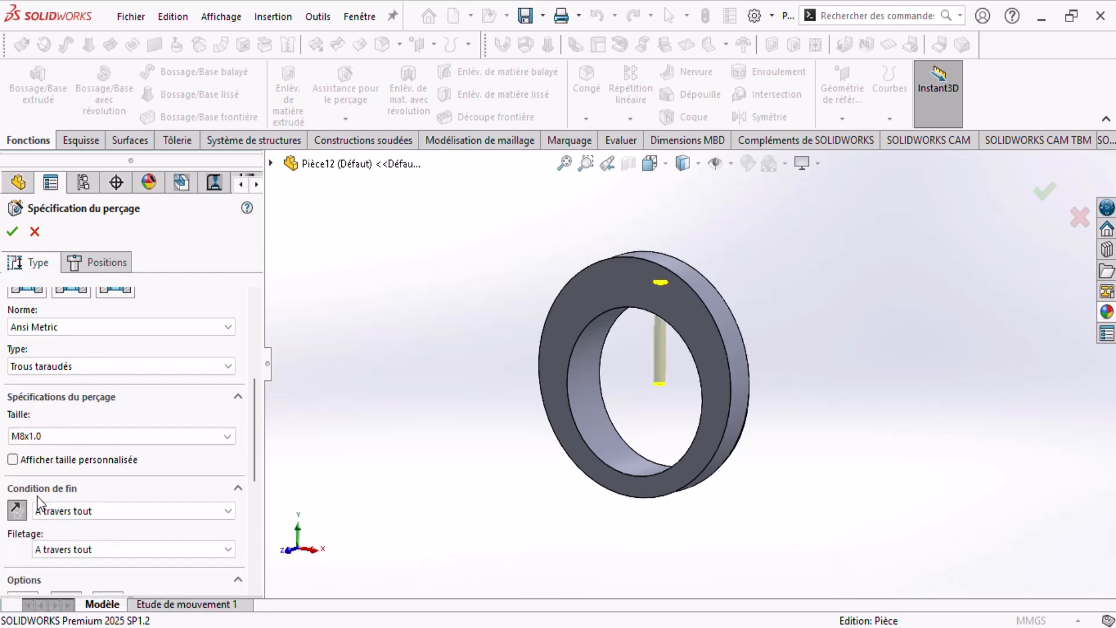
key(alt+Tab)
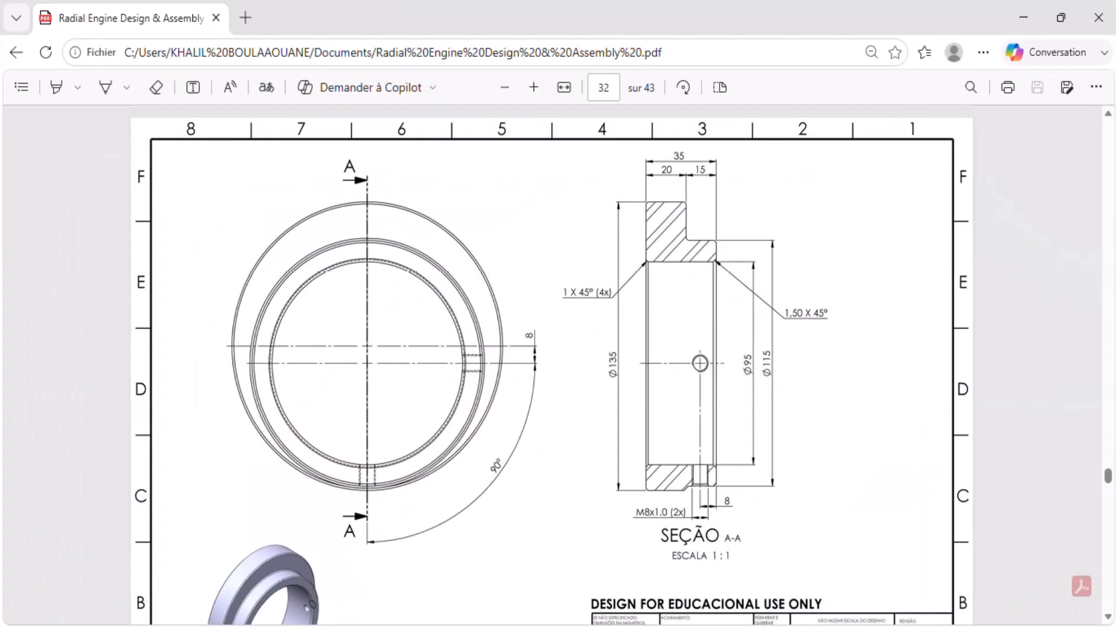
key(alt+Tab)
Examine the tapped hole preview on the ring and compare its side with the views in the PDF drawing.
scroll(691, 336, down, 5)
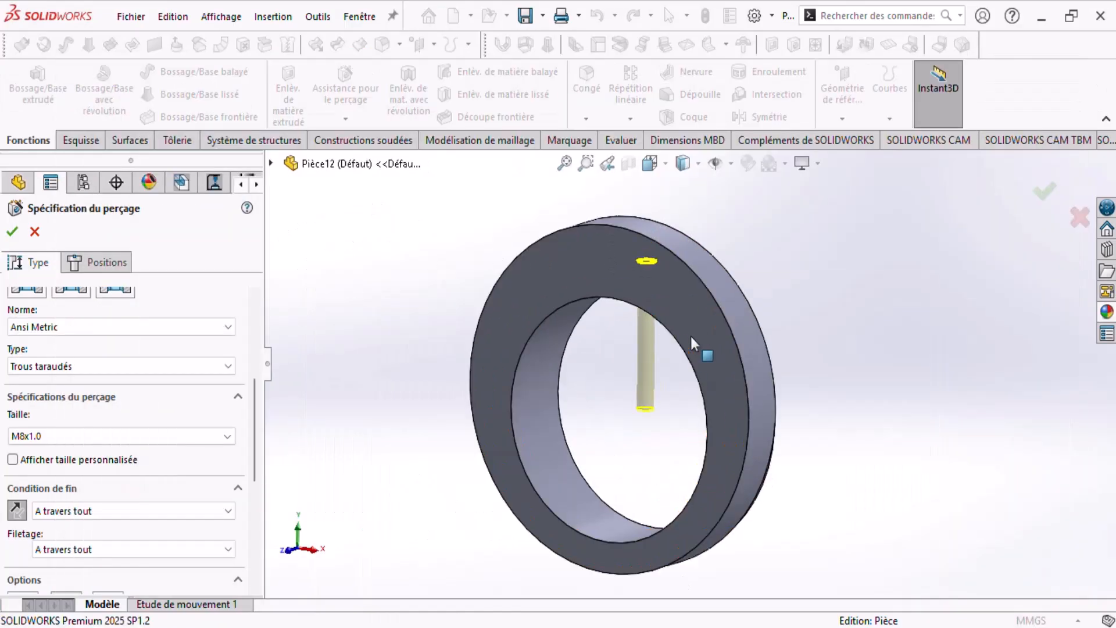
mouse_move(682, 337)
middle_down()
mouse_move(685, 311)
mouse_move(666, 309)
mouse_move(683, 319)
middle_up()
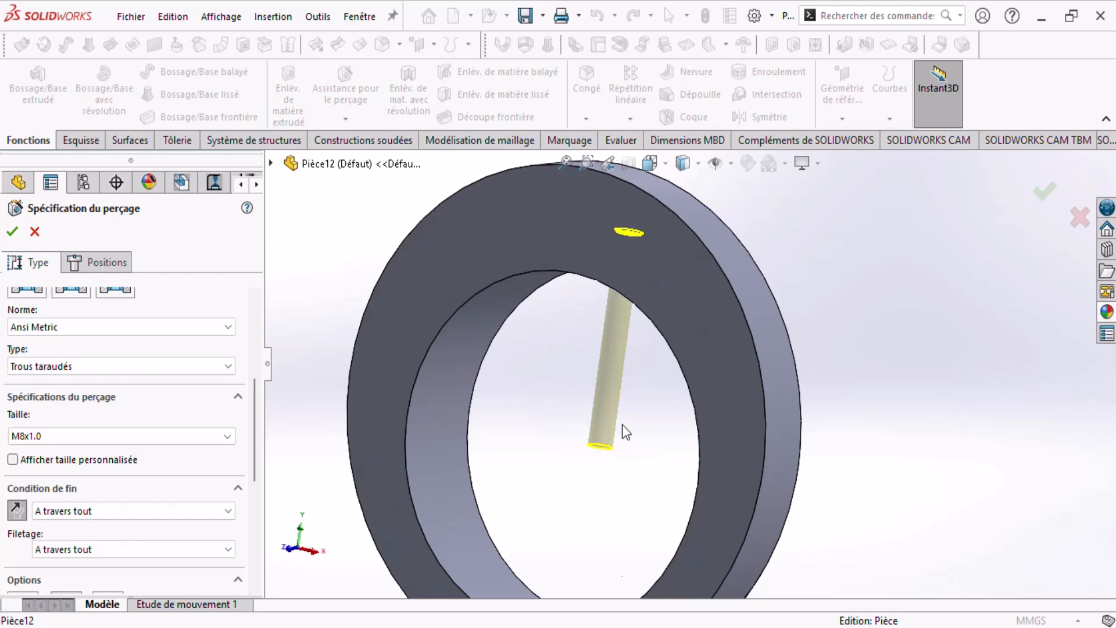
scroll(615, 433, up, 2)
drag(250, 407, 255, 424)
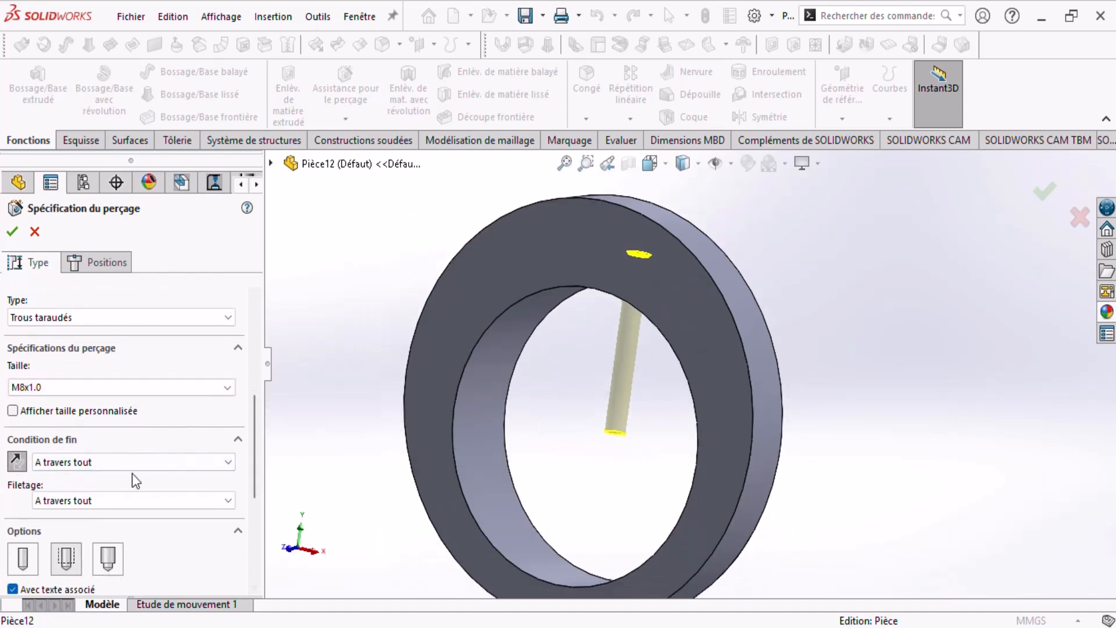
middle_drag(590, 323, 541, 355)
scroll(535, 332, down, 4)
scroll(512, 314, down, 2)
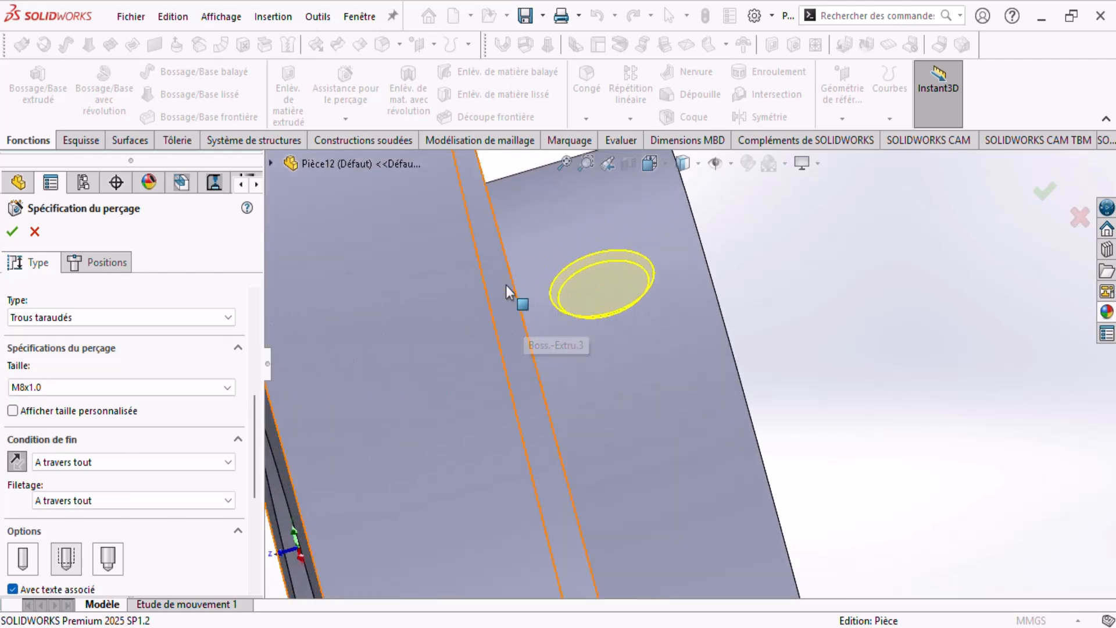
scroll(634, 304, down, 2)
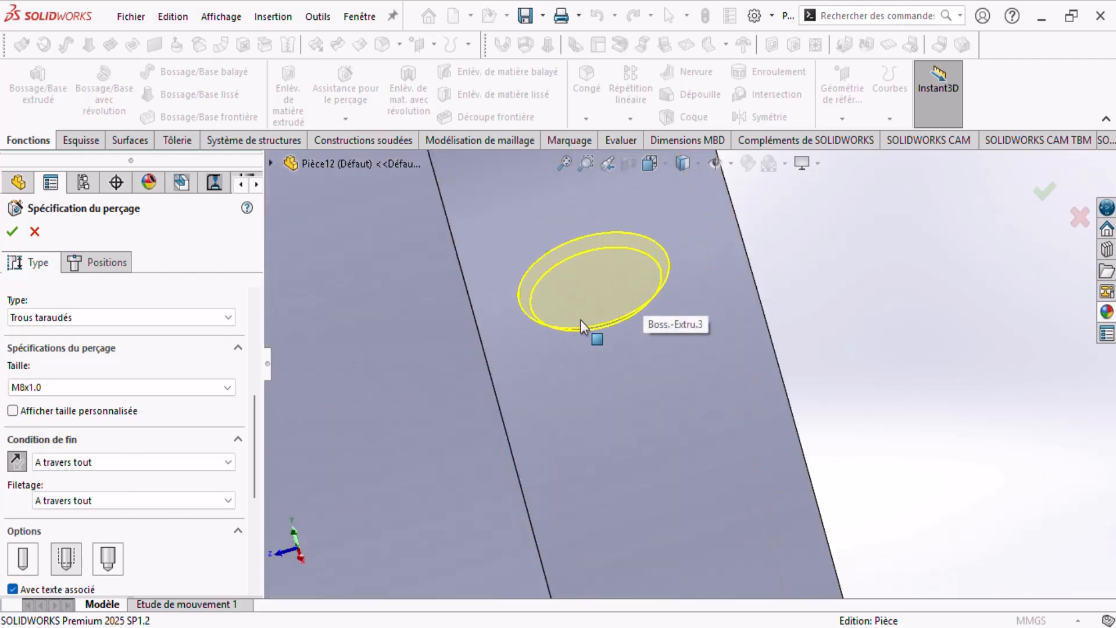
scroll(604, 349, up, 5)
middle_drag(599, 407, 576, 351)
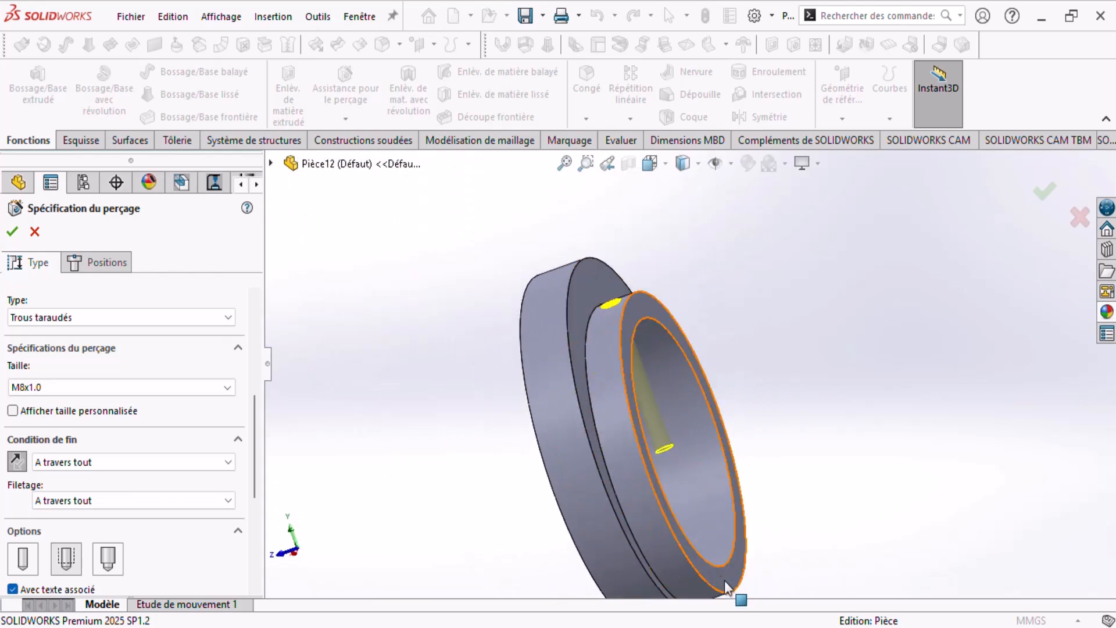
middle_drag(708, 549, 711, 466)
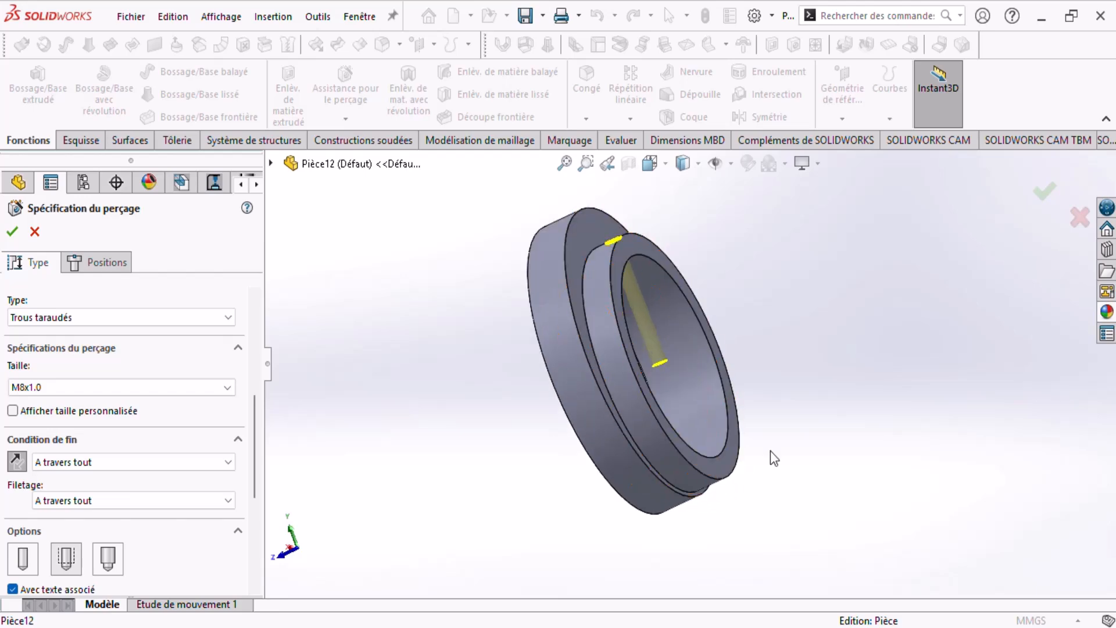
click(706, 626)
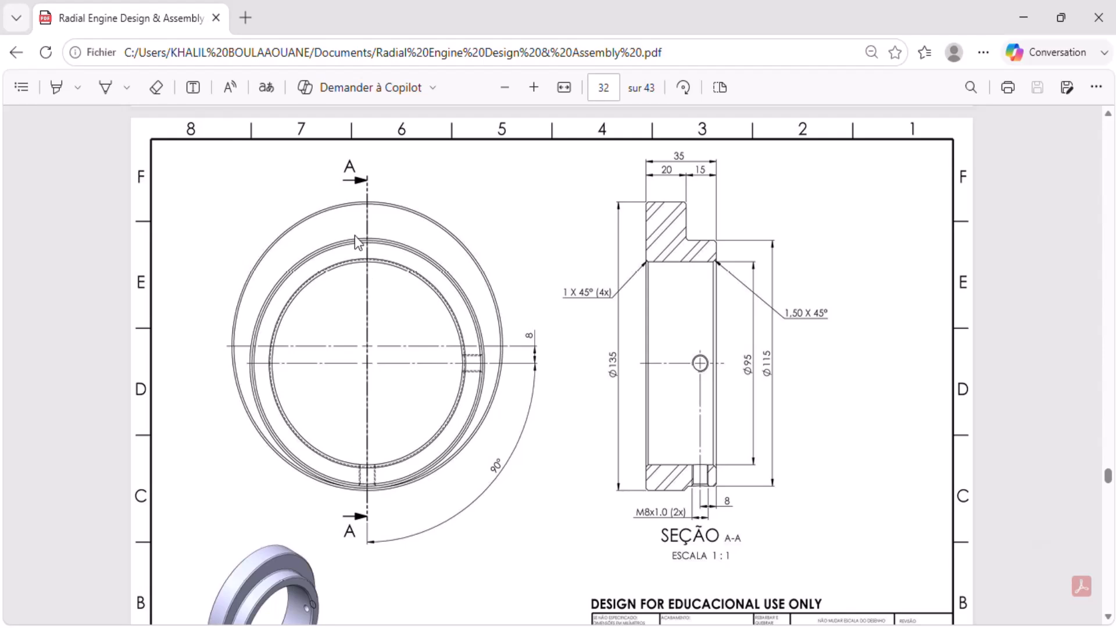
click(782, 627)
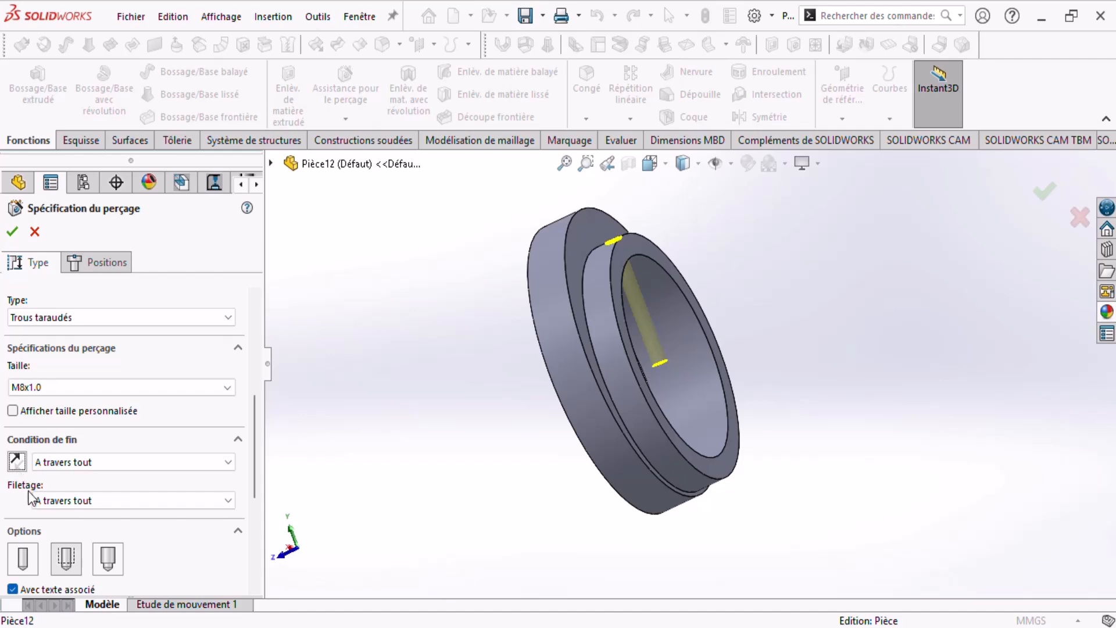
Reverse the M8x1.0 hole's direction so it cuts through the ring's thinner lower side, and create the hole.
scroll(721, 419, down, 6)
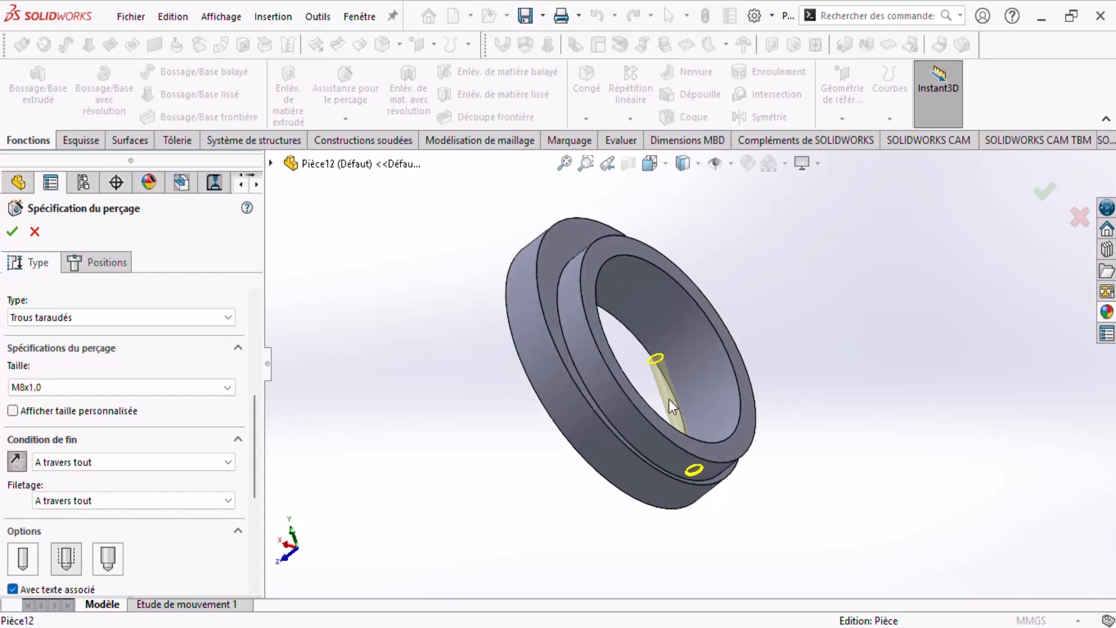
scroll(684, 576, down, 8)
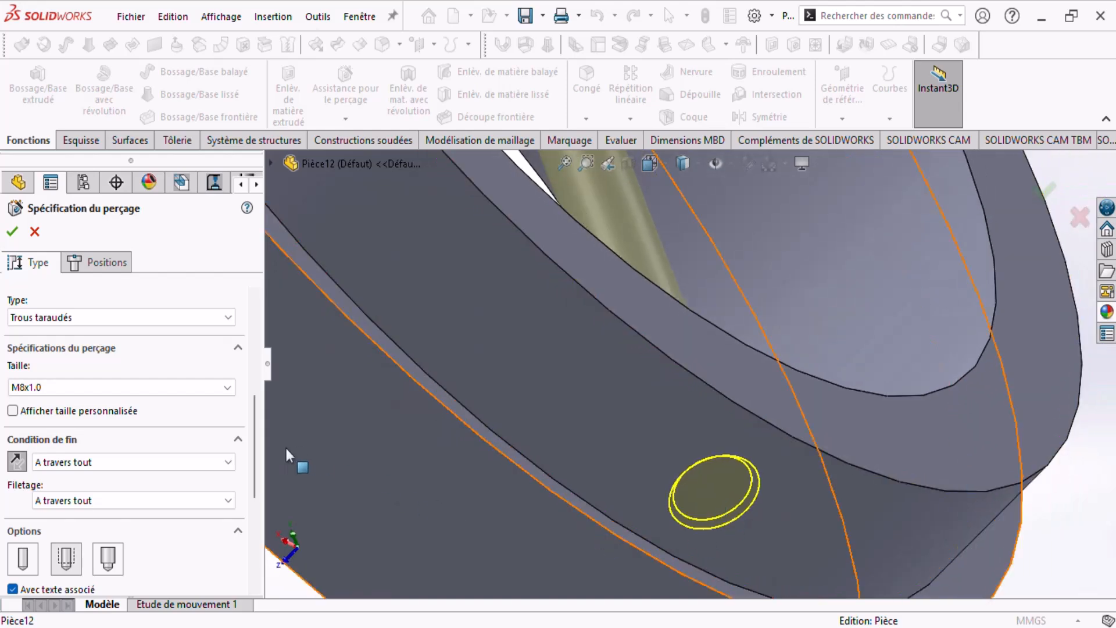
drag(259, 452, 259, 515)
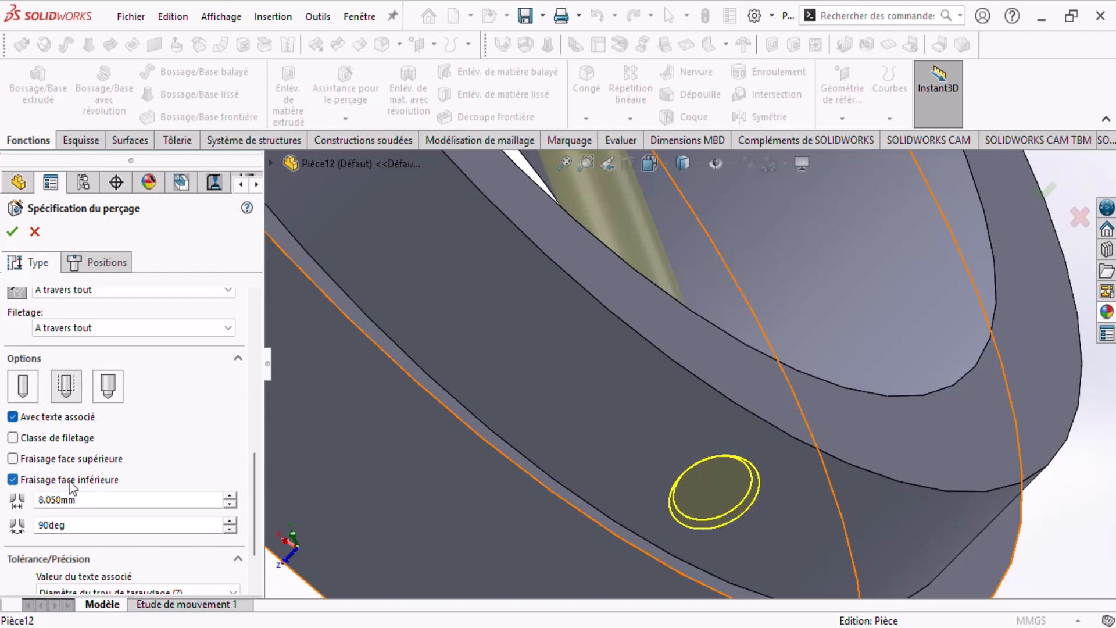
scroll(721, 457, down, 8)
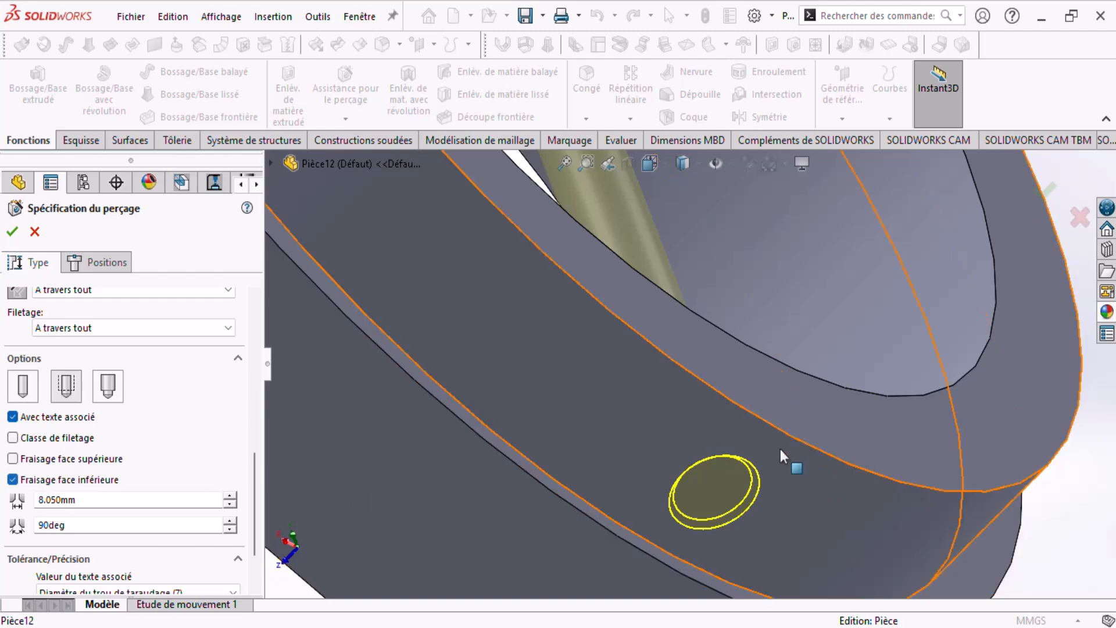
scroll(721, 436, up, 10)
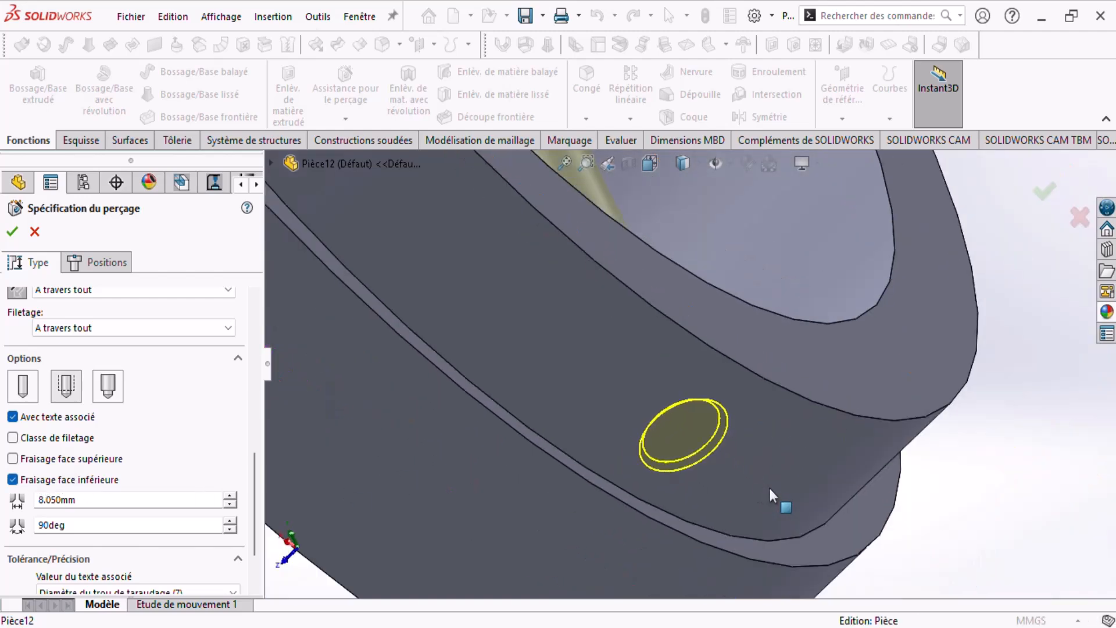
middle_drag(723, 446, 687, 470)
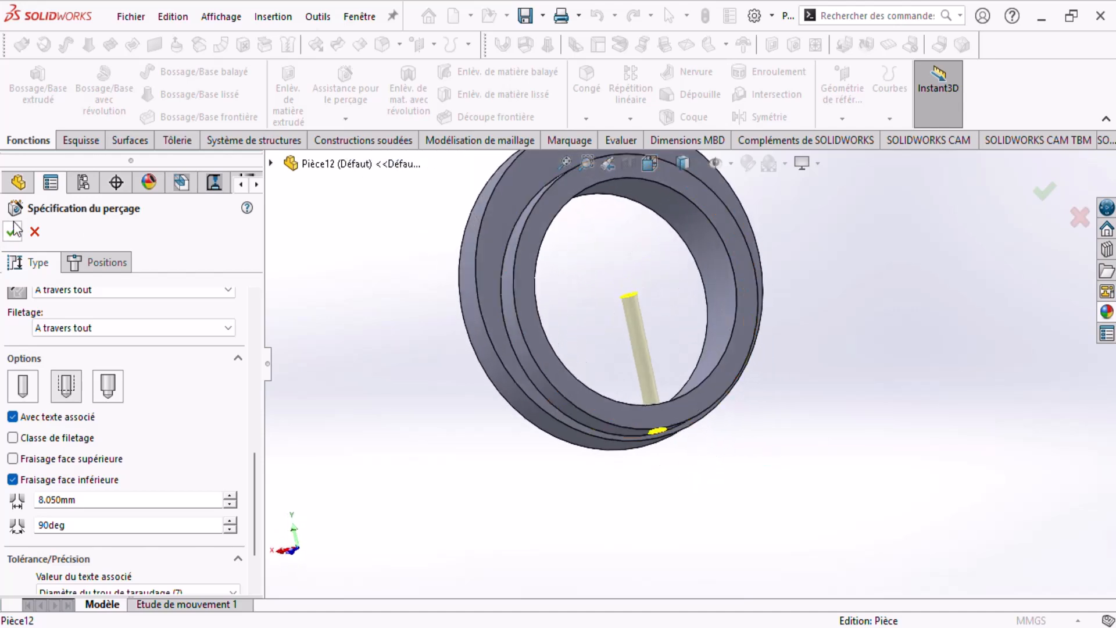
click(13, 232)
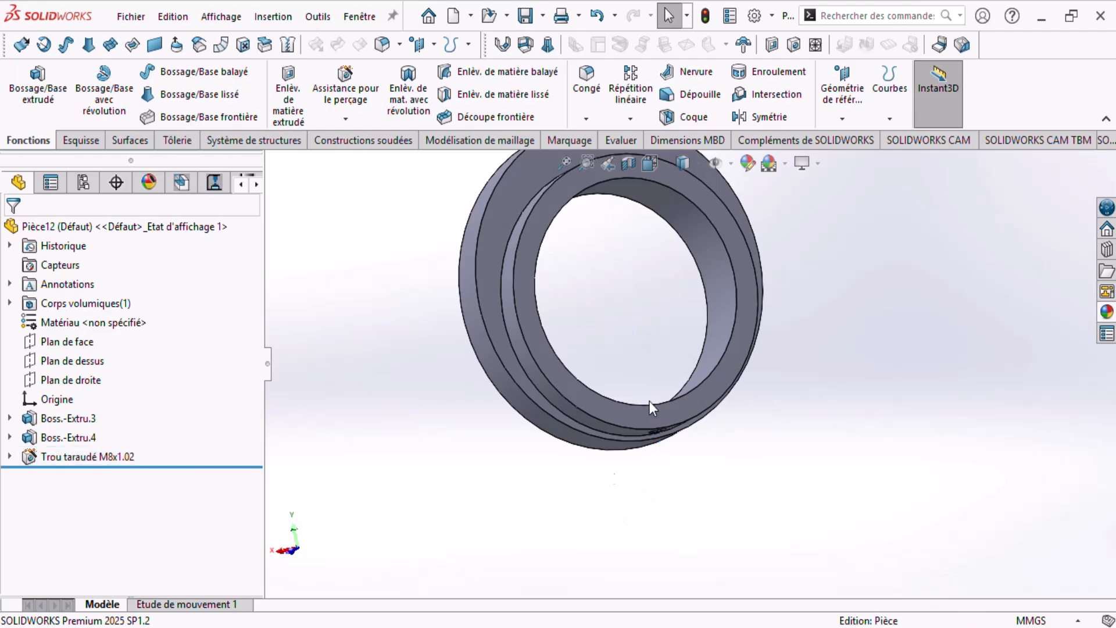
Examine the tapped hole in the ring's lower wall from the inner bore and the front.
scroll(699, 466, down, 5)
middle_drag(699, 467, 655, 344)
scroll(745, 518, up, 4)
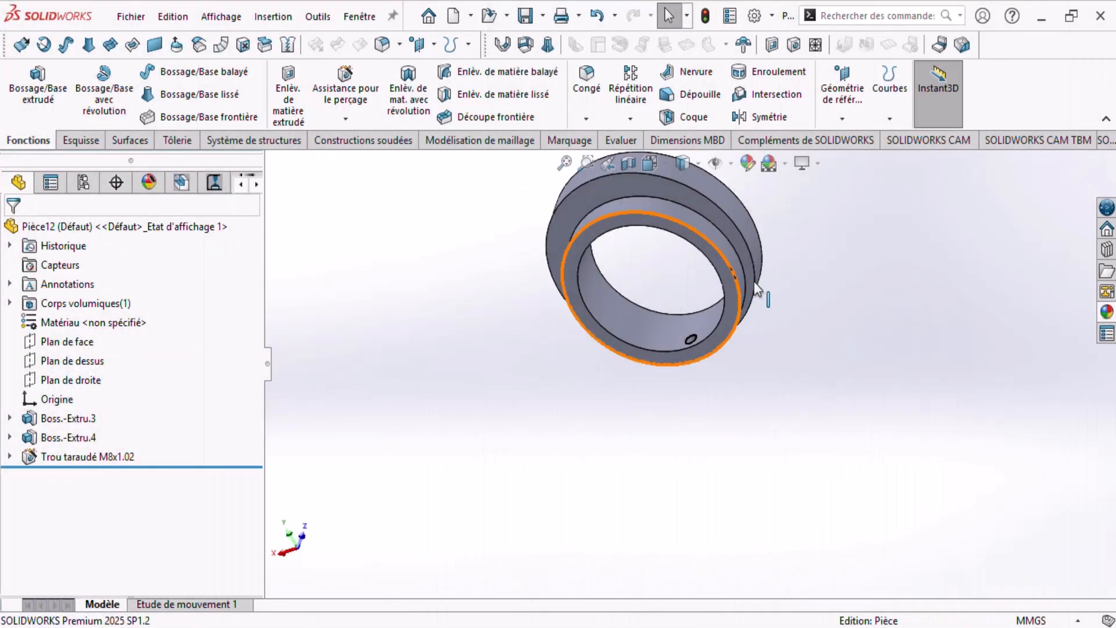
middle_drag(760, 292, 760, 211)
scroll(608, 298, up, 2)
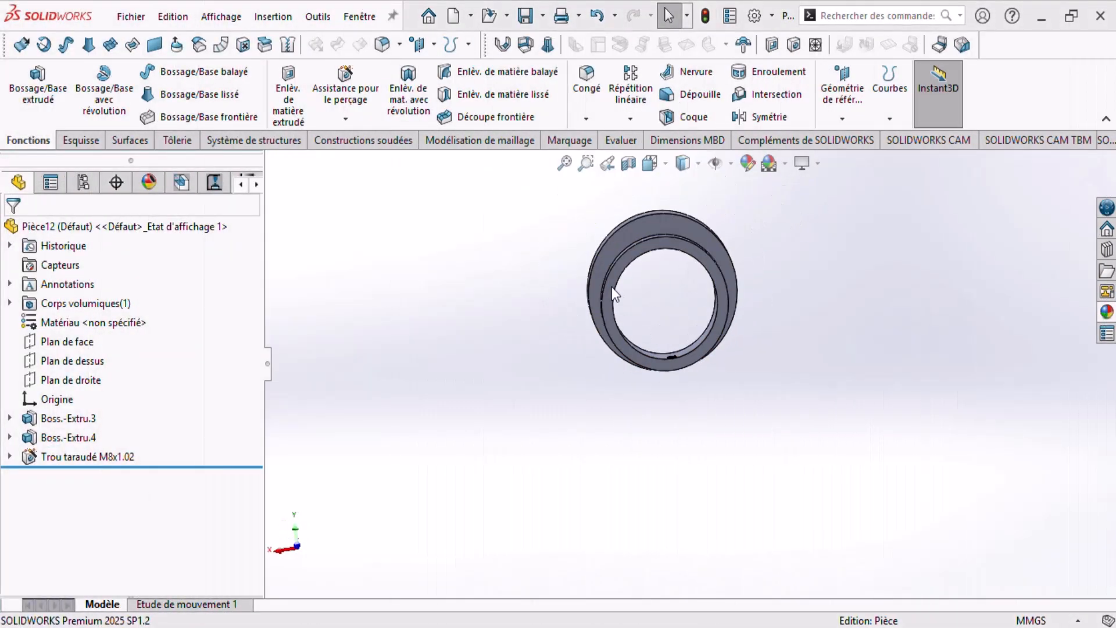
scroll(609, 298, down, 2)
middle_drag(716, 343, 725, 375)
scroll(722, 377, down, 6)
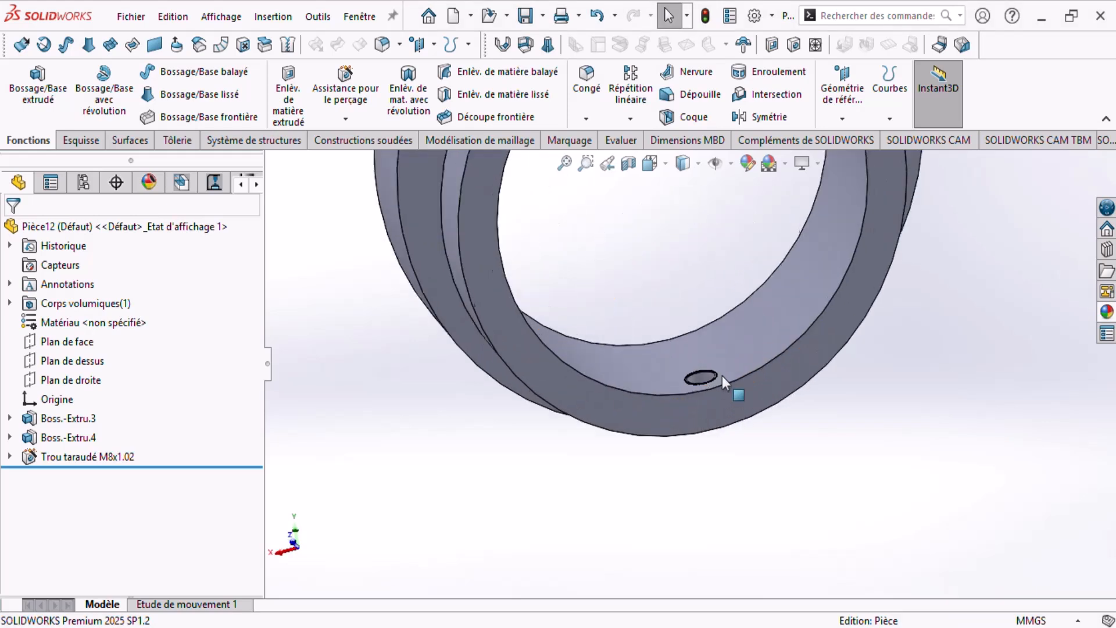
scroll(672, 379, up, 3)
scroll(840, 194, up, 2)
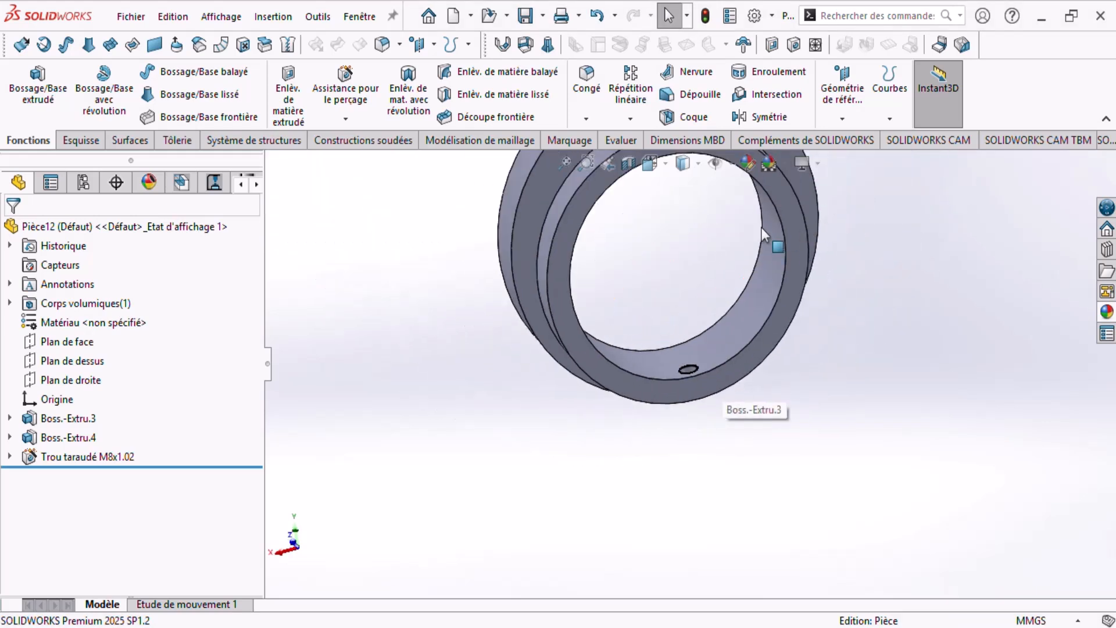
mouse_move(743, 197)
middle_down()
mouse_move(770, 220)
mouse_move(745, 213)
middle_up()
scroll(744, 212, up, 4)
Start a circular pattern of the M8x1.0 tapped hole around the ring's inner circular edge.
click(65, 460)
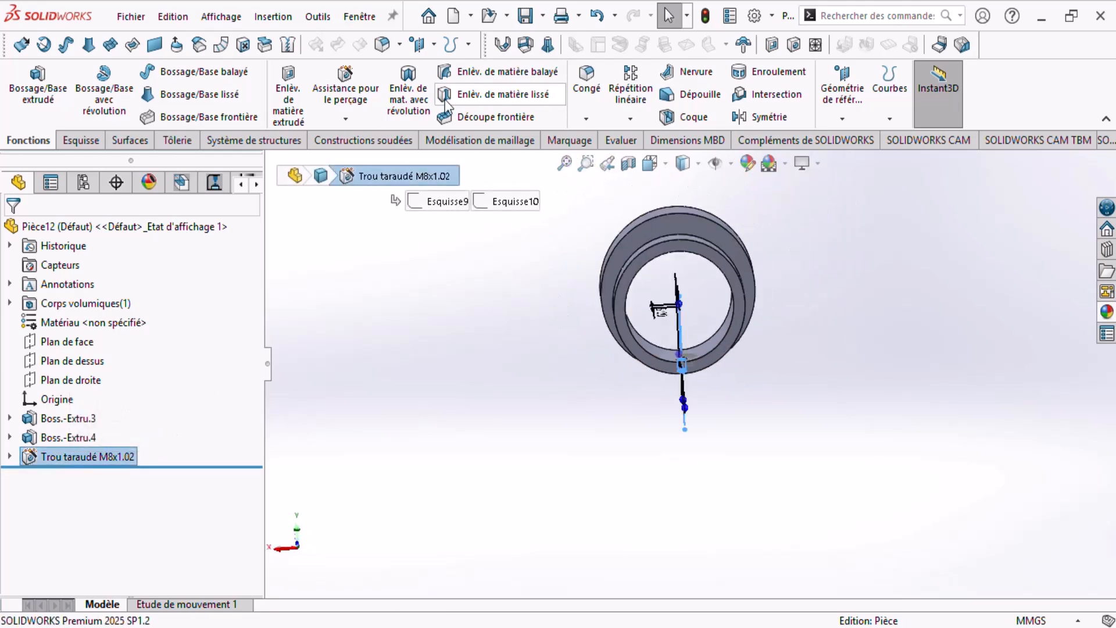
click(632, 119)
click(657, 161)
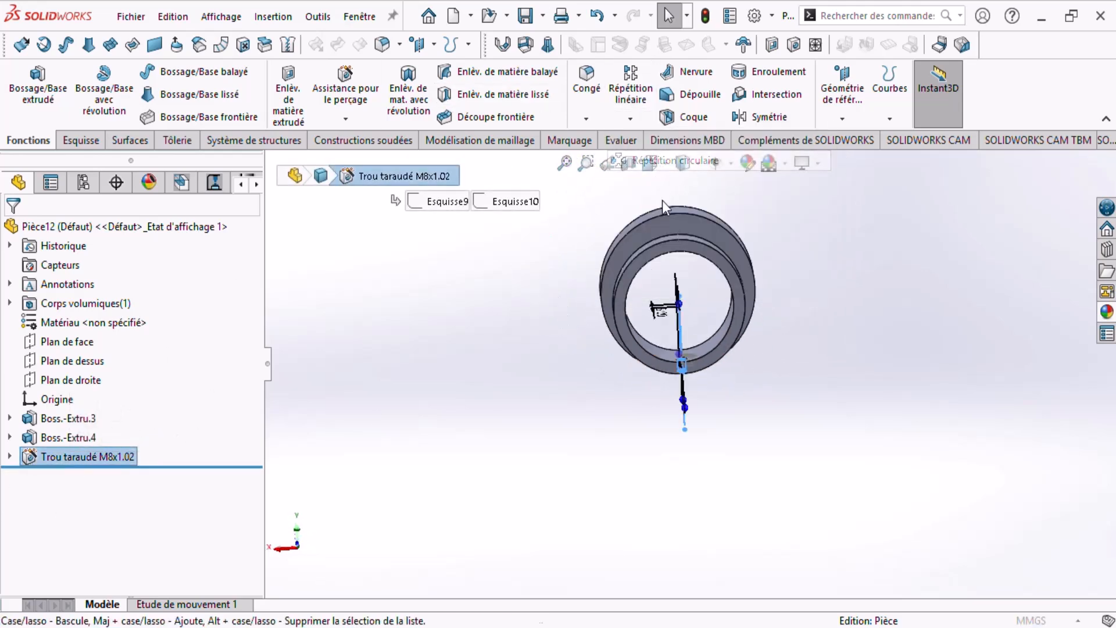
scroll(640, 253, down, 6)
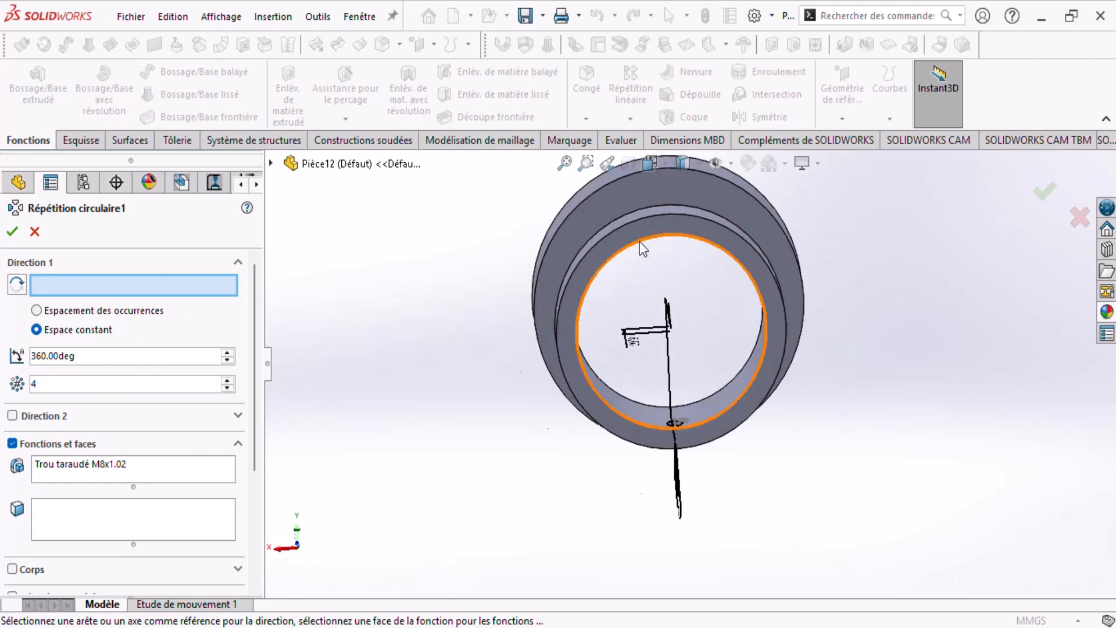
click(678, 256)
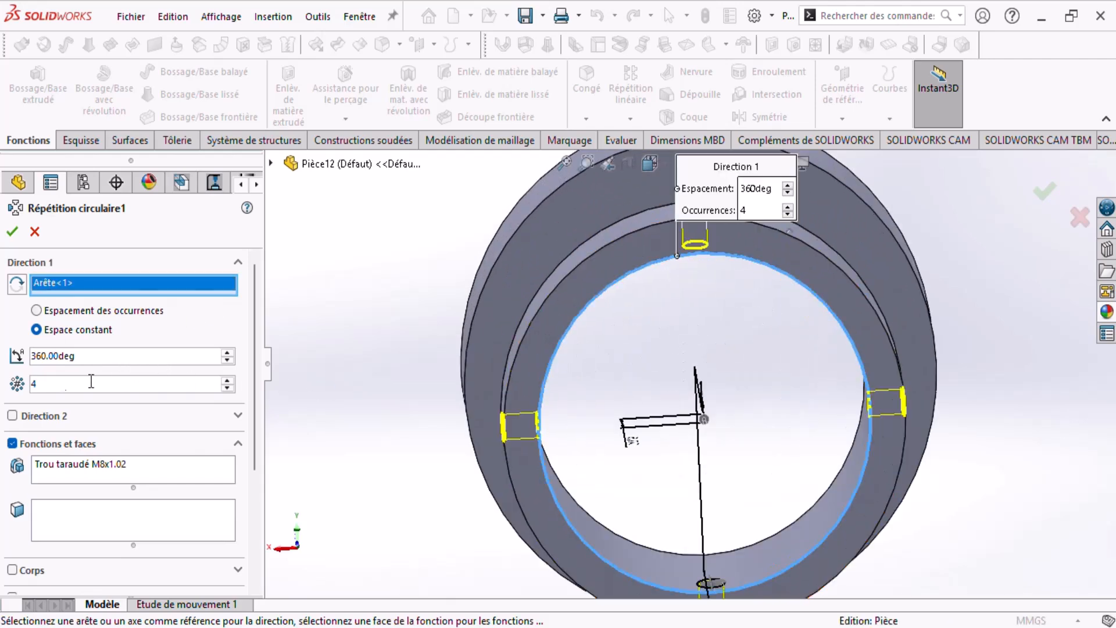
Set the tapped hole pattern to 2 instances 90 degrees apart, reverse its rotation direction, and create the pattern.
text(2)
key(Return)
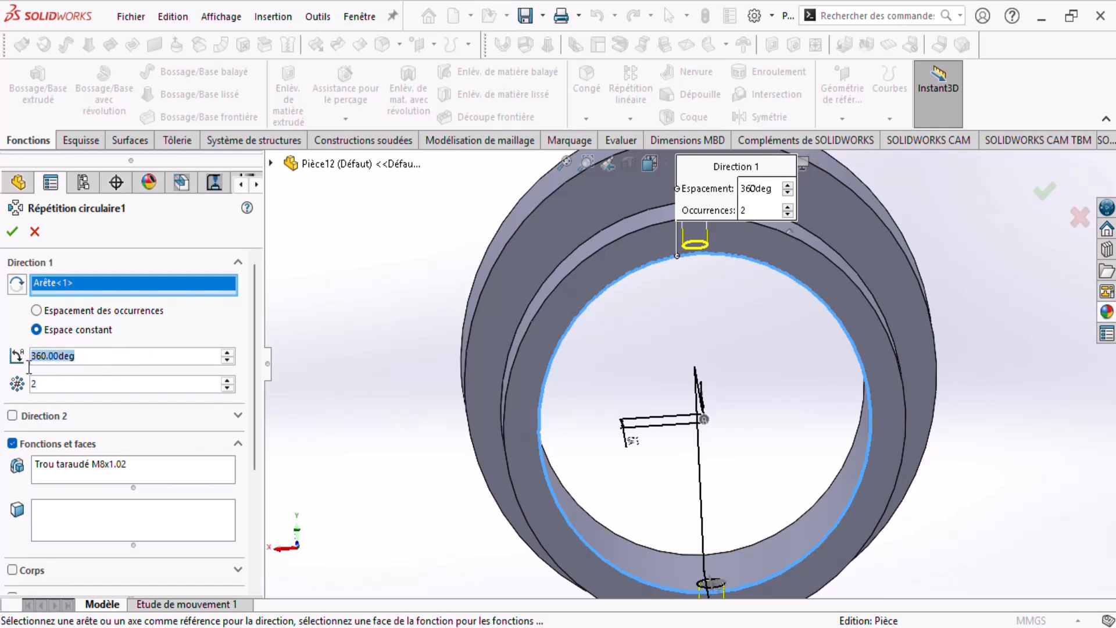
text(90)
key(Return)
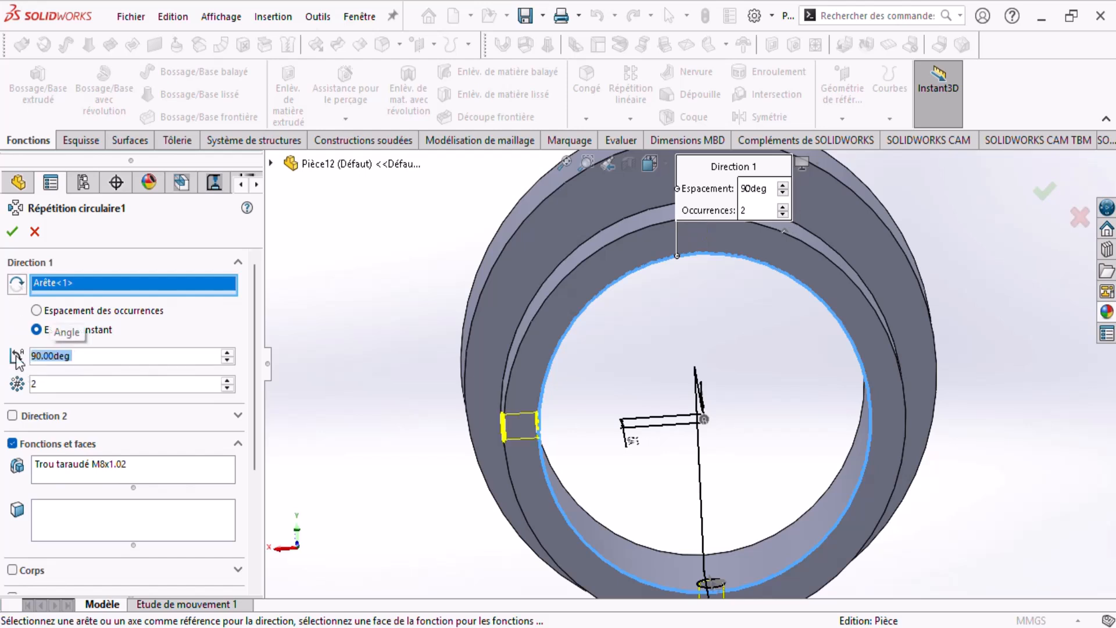
middle_drag(669, 401, 618, 373)
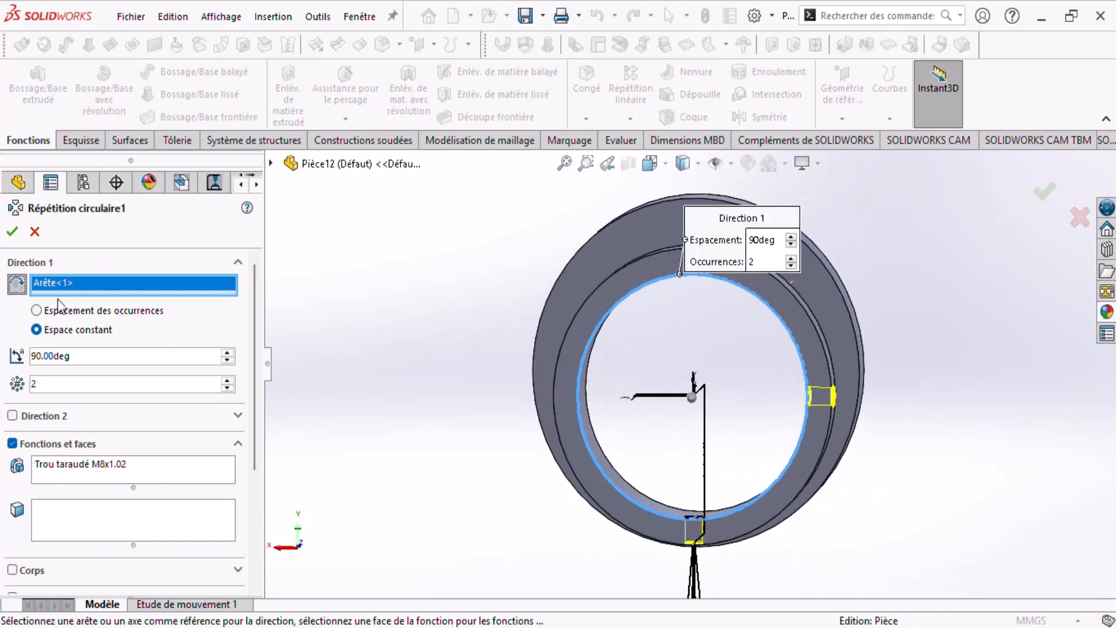
middle_drag(756, 348, 867, 374)
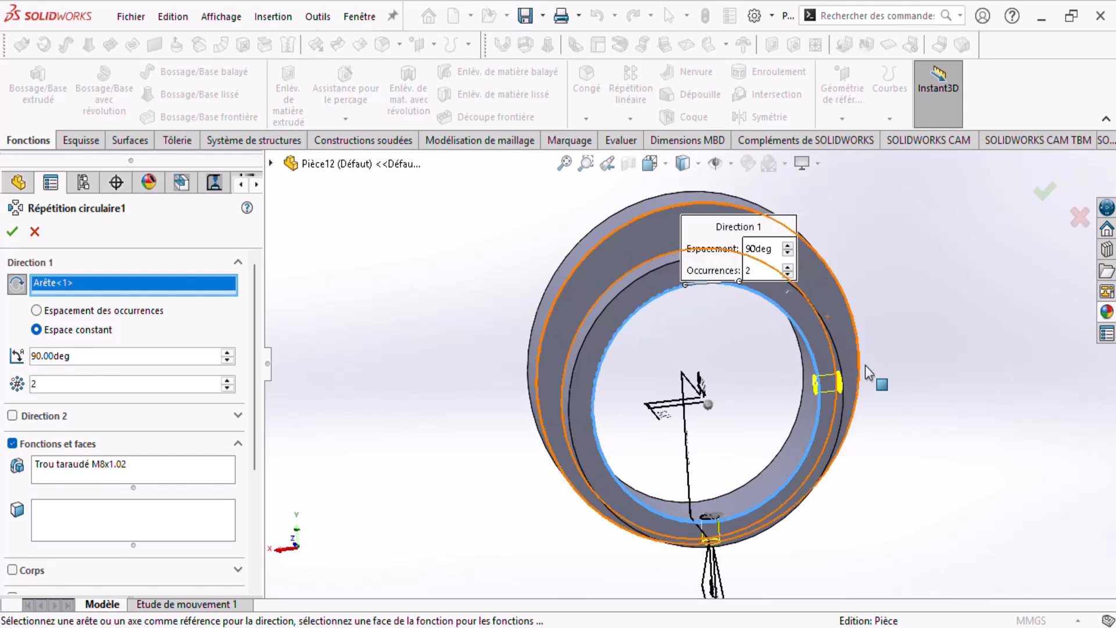
click(12, 232)
mouse_move(505, 428)
middle_down()
mouse_move(738, 401)
mouse_move(728, 273)
mouse_move(735, 308)
middle_up()
Compare the ring's two tapped holes with the PDF drawing and read the drawing's chamfer callouts.
click(669, 627)
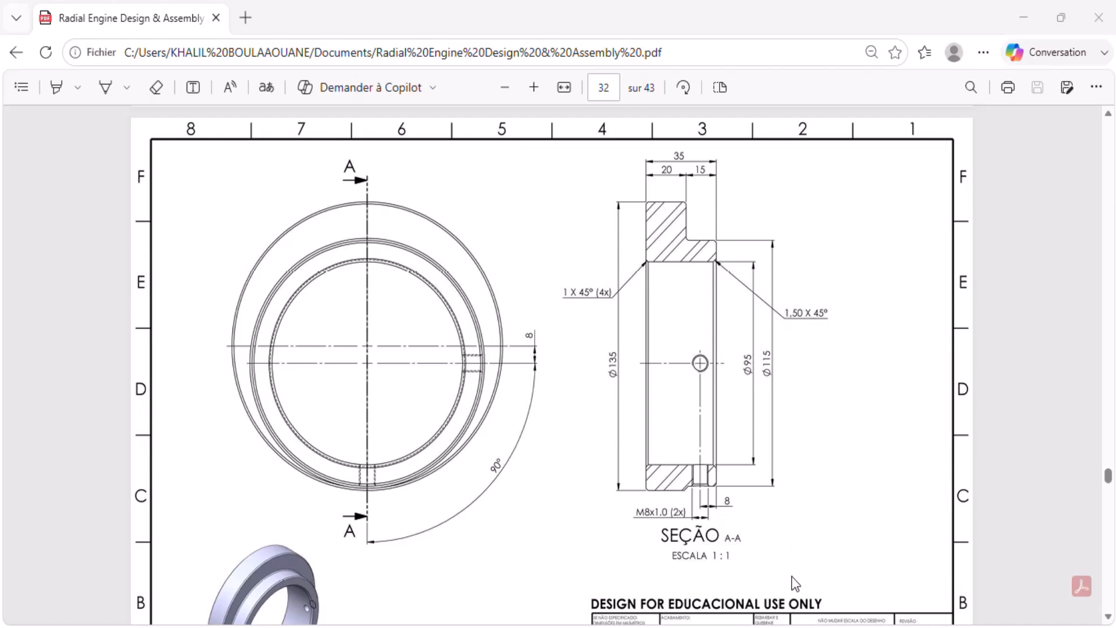
key(alt+Tab)
scroll(727, 278, down, 5)
middle_drag(727, 301, 705, 273)
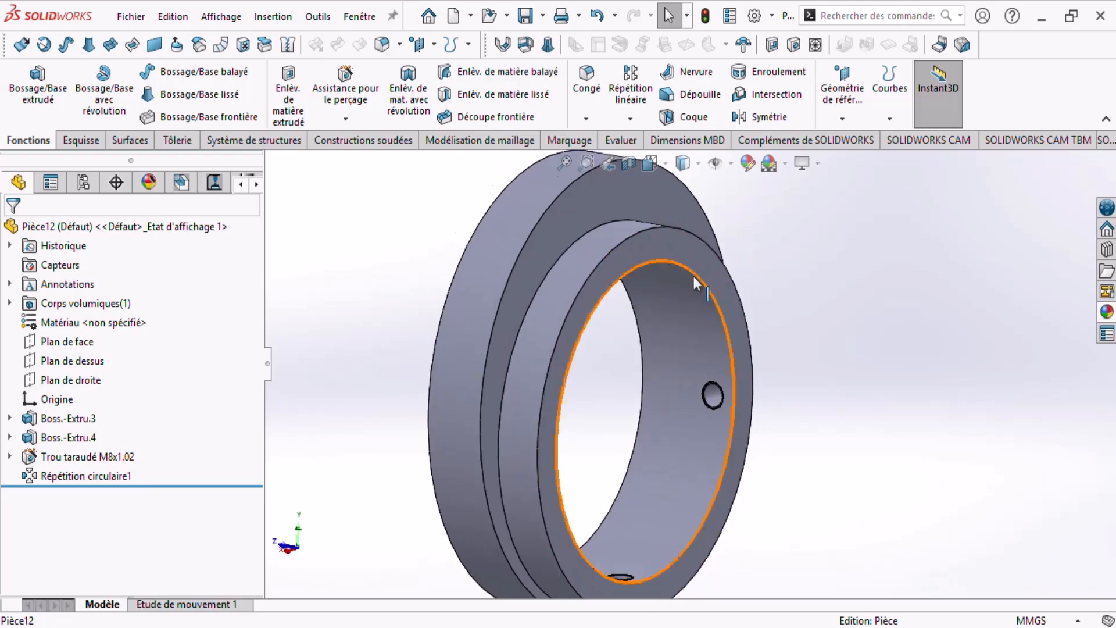
key(alt+Tab)
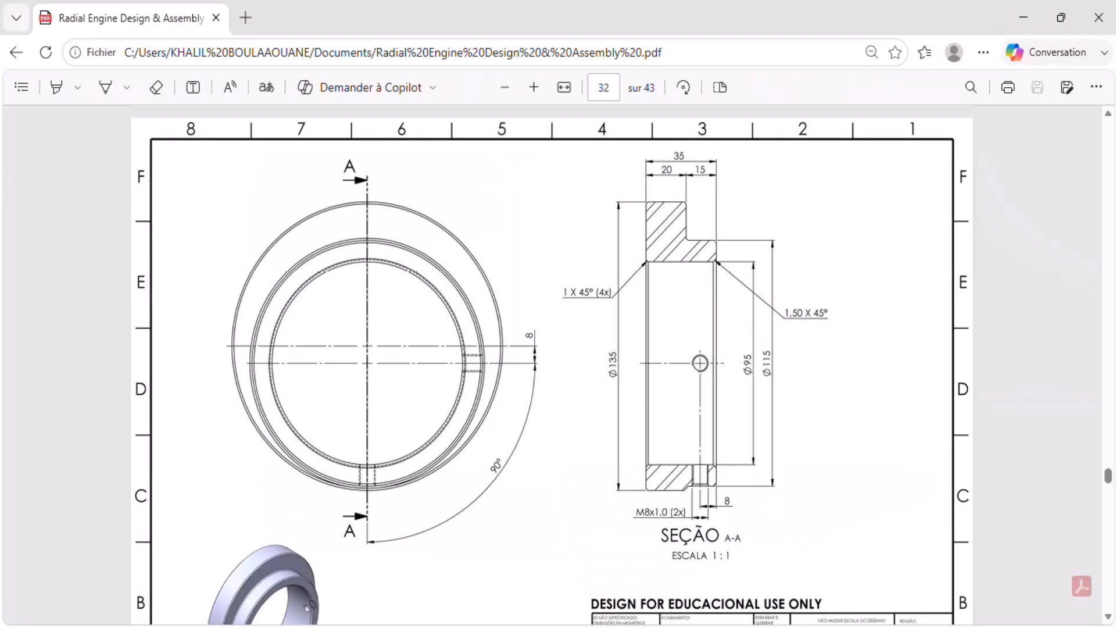
key(alt+Tab)
Chamfer the bore edge on the smaller collar's front face by 1.5 mm at 45 degrees.
click(586, 118)
click(605, 160)
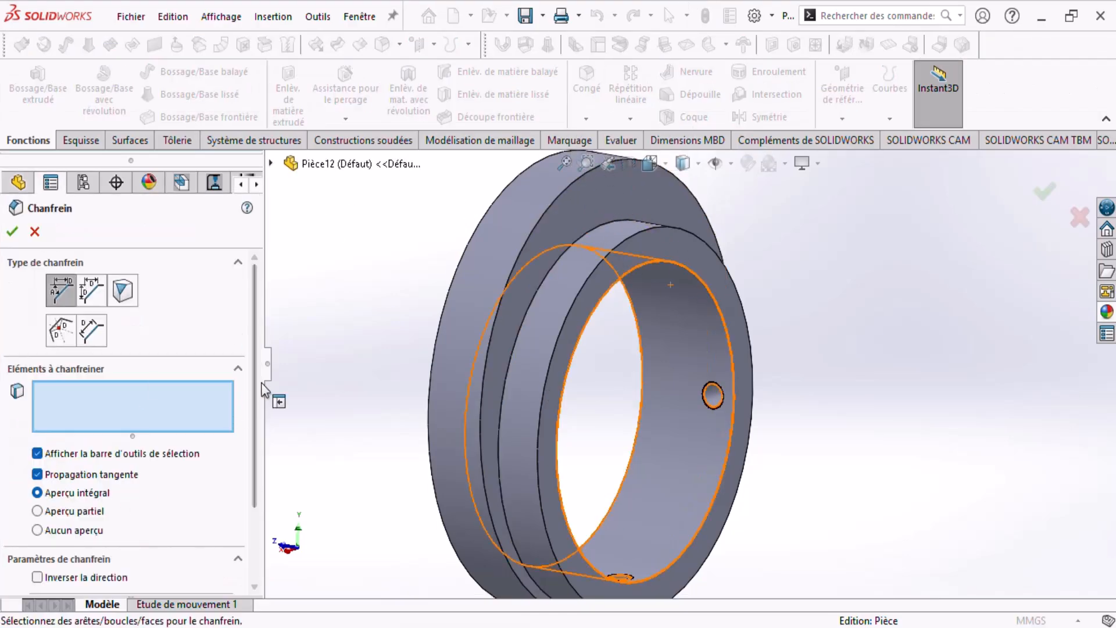
scroll(259, 428, down, 3)
double_click(116, 501)
text(1.5)
key(Return)
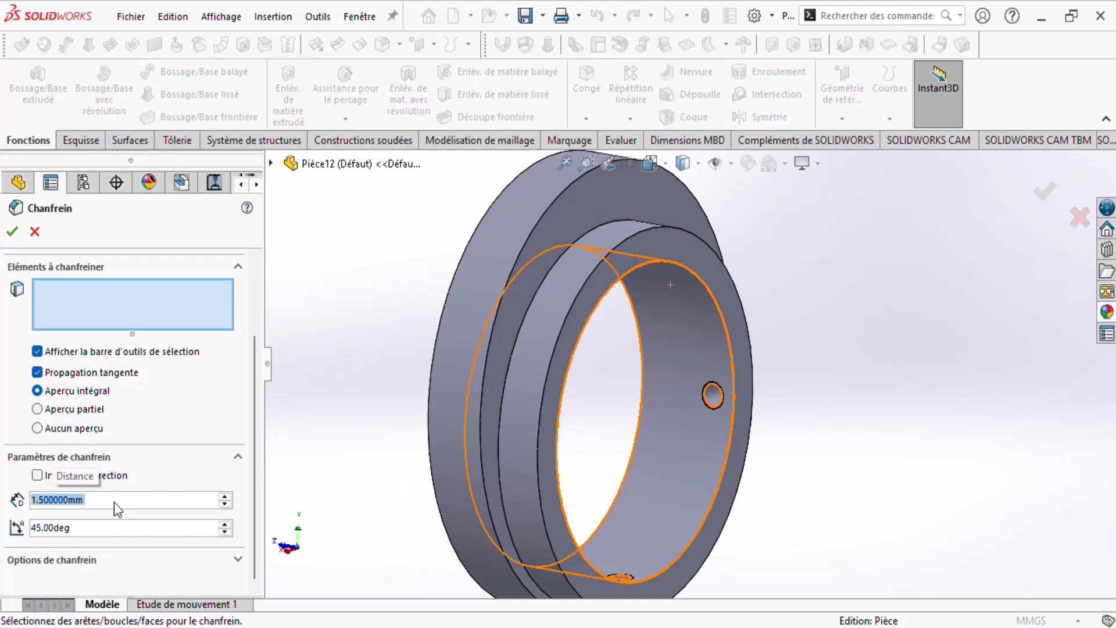
click(670, 265)
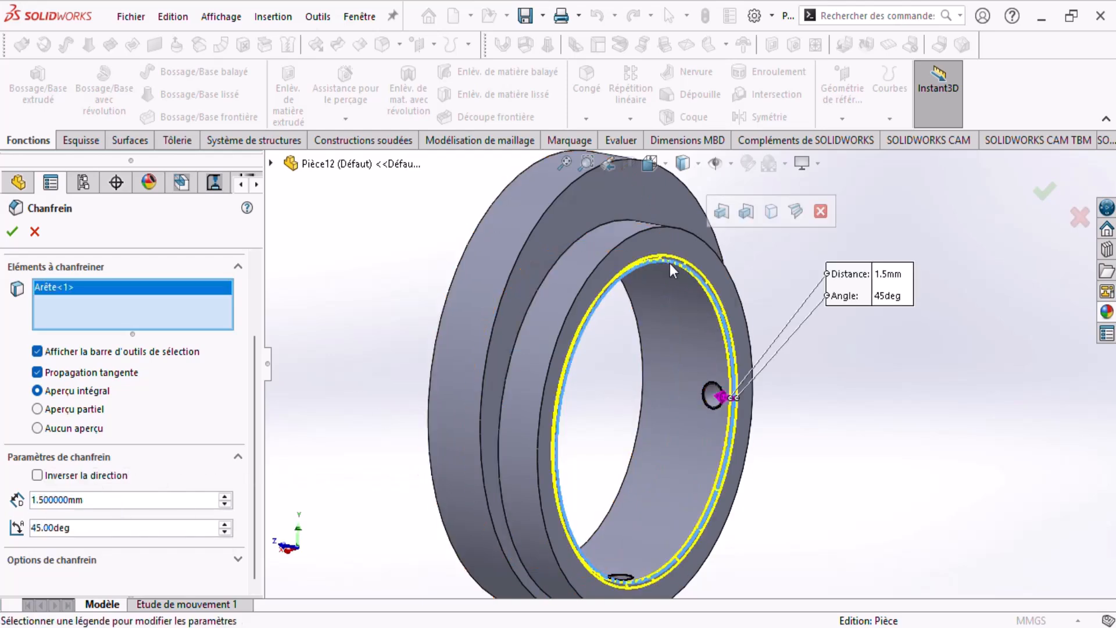
click(8, 230)
middle_drag(577, 236, 587, 230)
Chamfer five circular edges by 1 mm at 45 degrees: the collar's and flange's outer edges and the bore's rear edge.
click(586, 118)
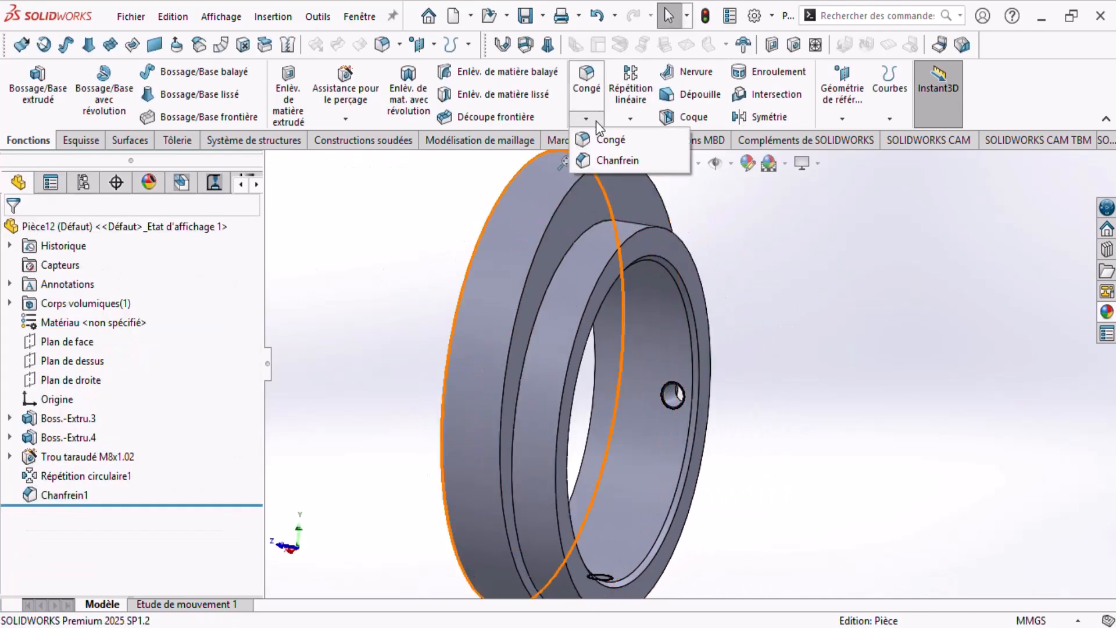
click(611, 158)
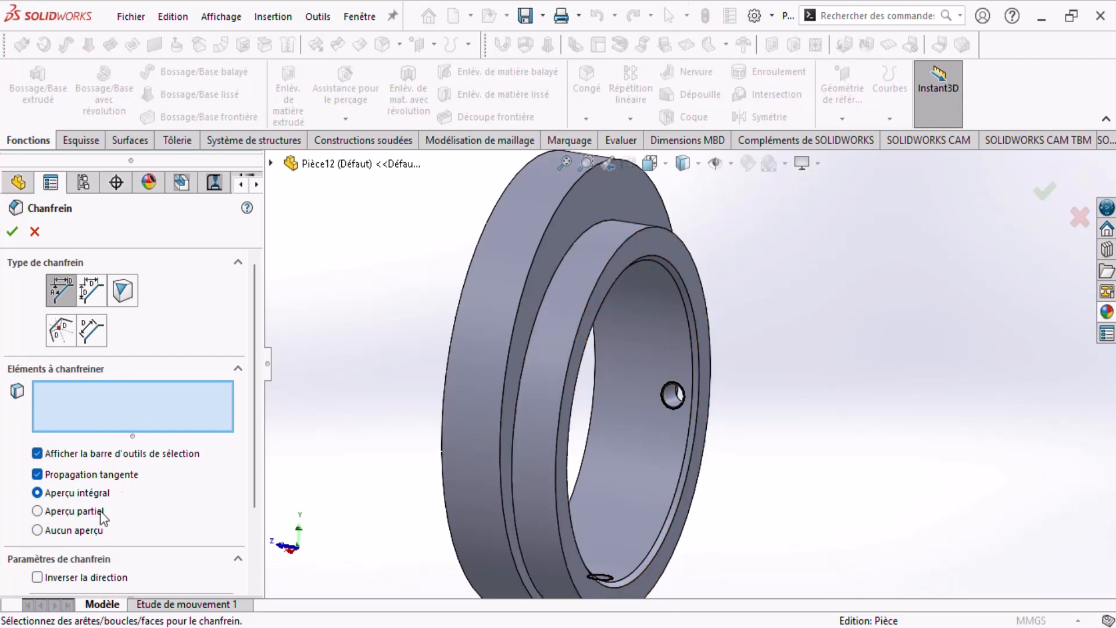
scroll(252, 410, down, 3)
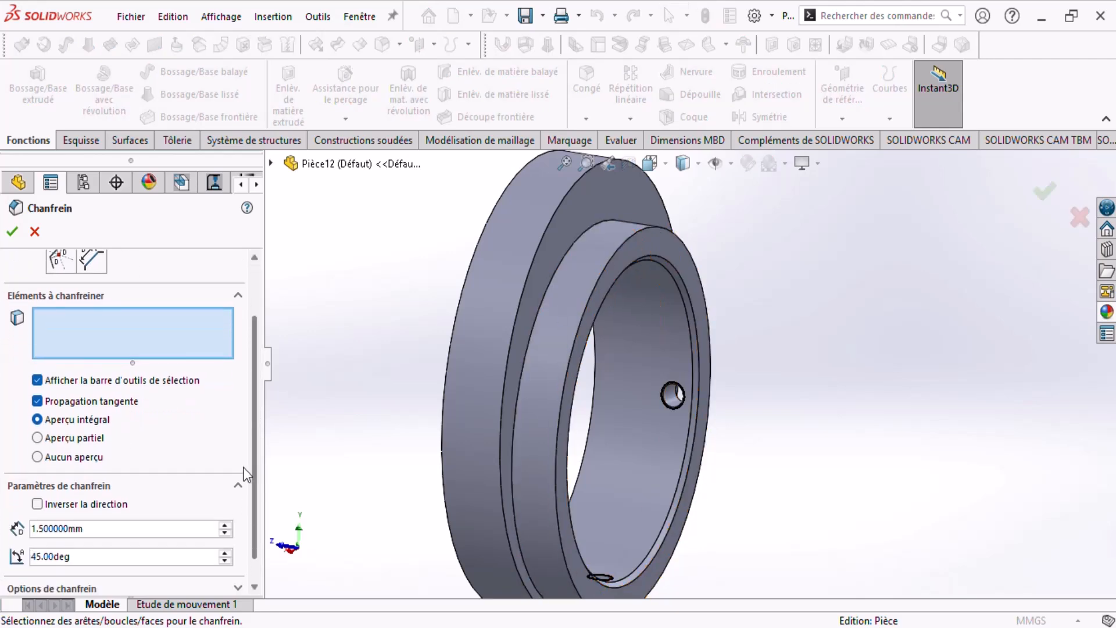
double_click(102, 529)
text(1)
key(Return)
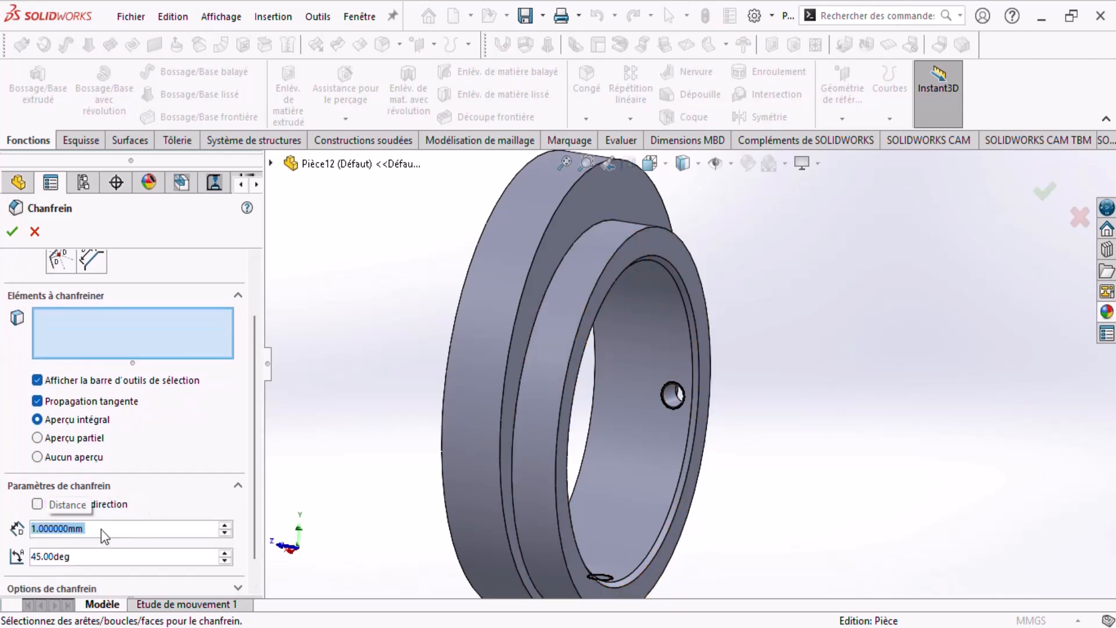
click(624, 245)
scroll(579, 247, down, 3)
click(595, 268)
click(544, 246)
middle_drag(545, 245, 484, 285)
click(462, 298)
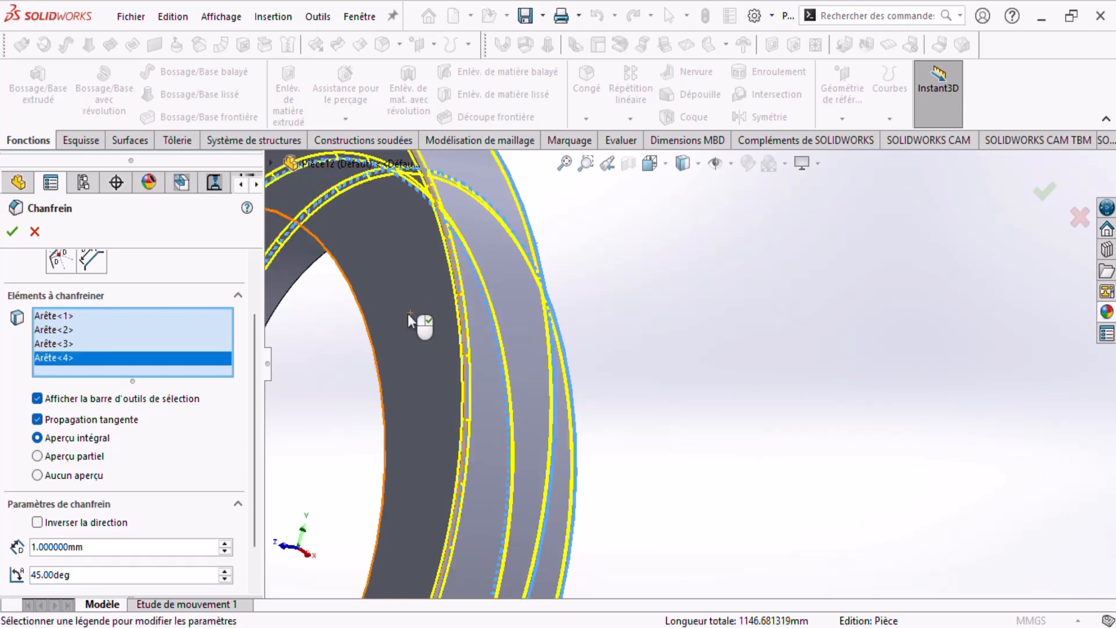
click(370, 336)
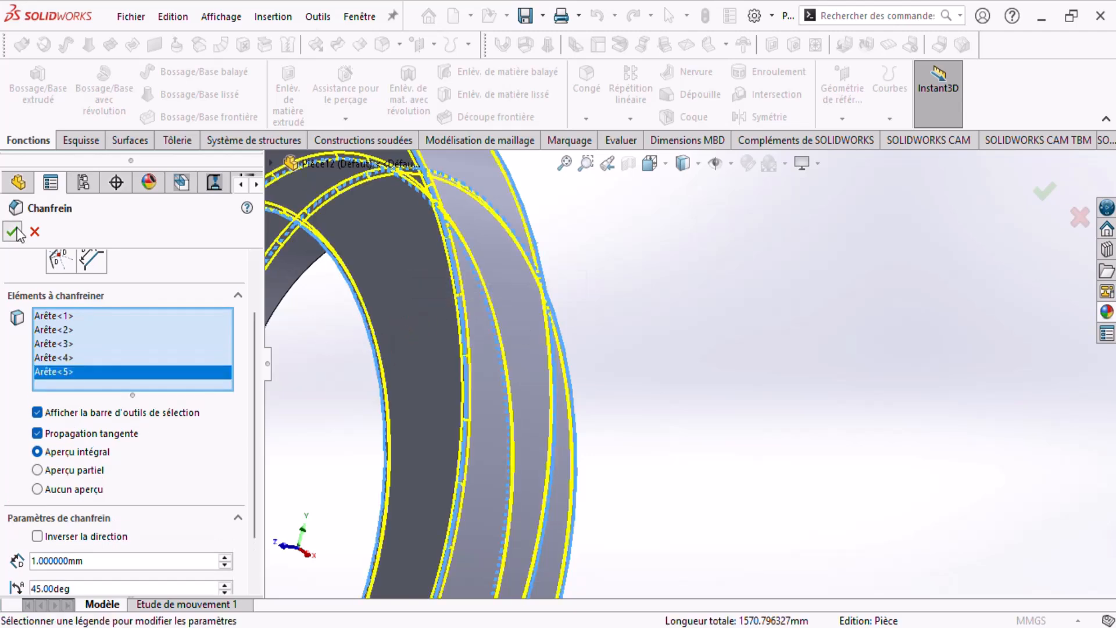
click(13, 232)
Search the material library for 304 and apply AISI 304 steel to the ring.
drag(265, 284, 170, 283)
scroll(611, 307, up, 6)
middle_drag(643, 344, 665, 289)
click(666, 290)
right_click(69, 327)
click(110, 333)
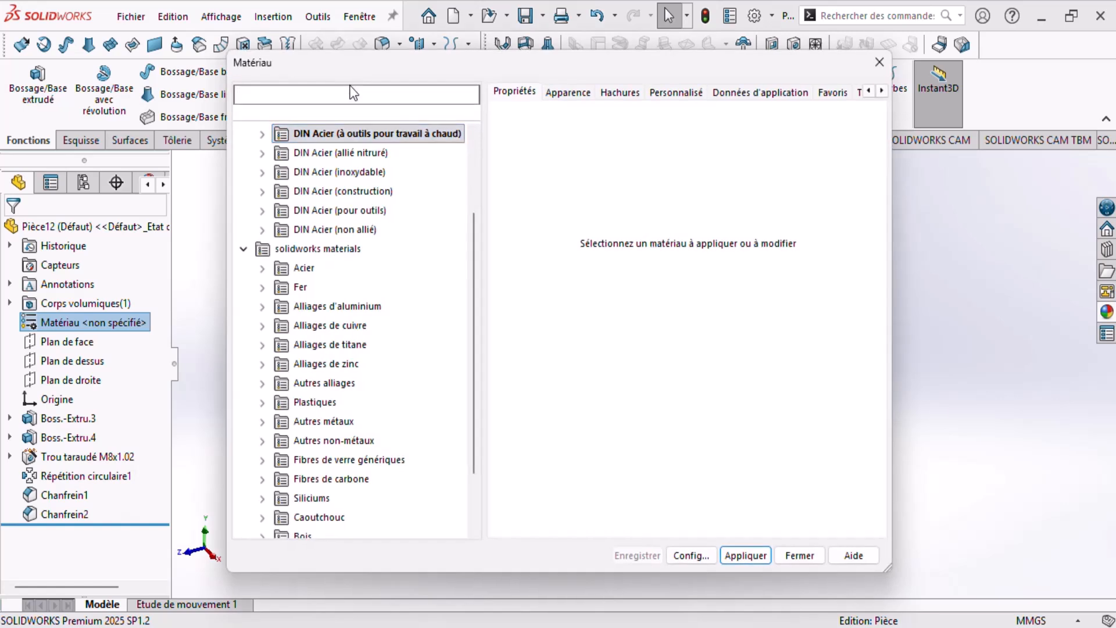
text(305)
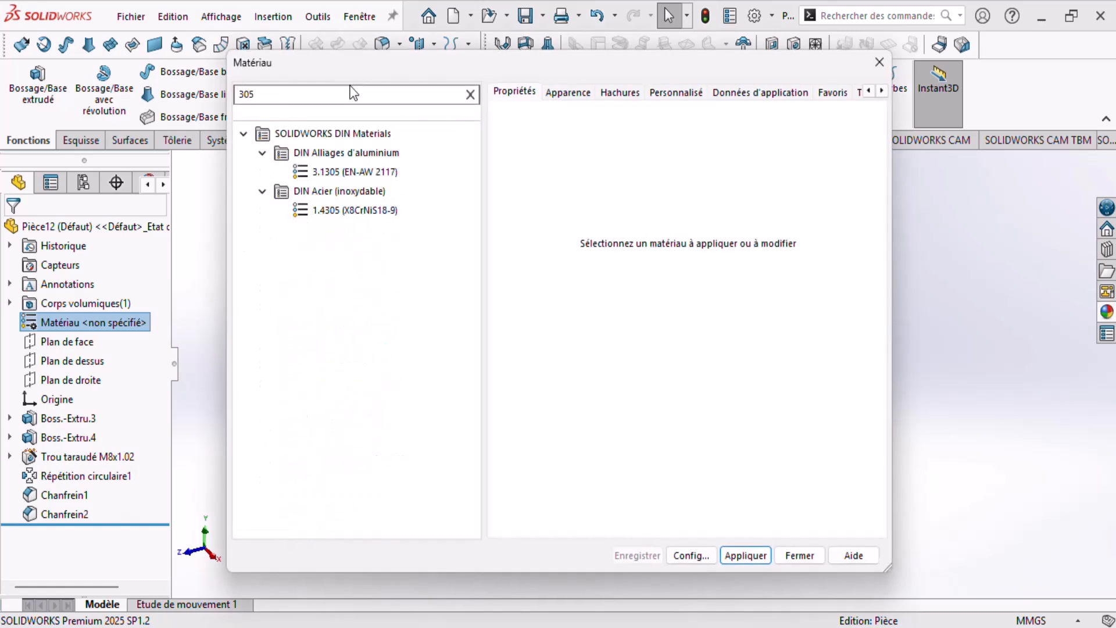
key(BackSpace)
text(4)
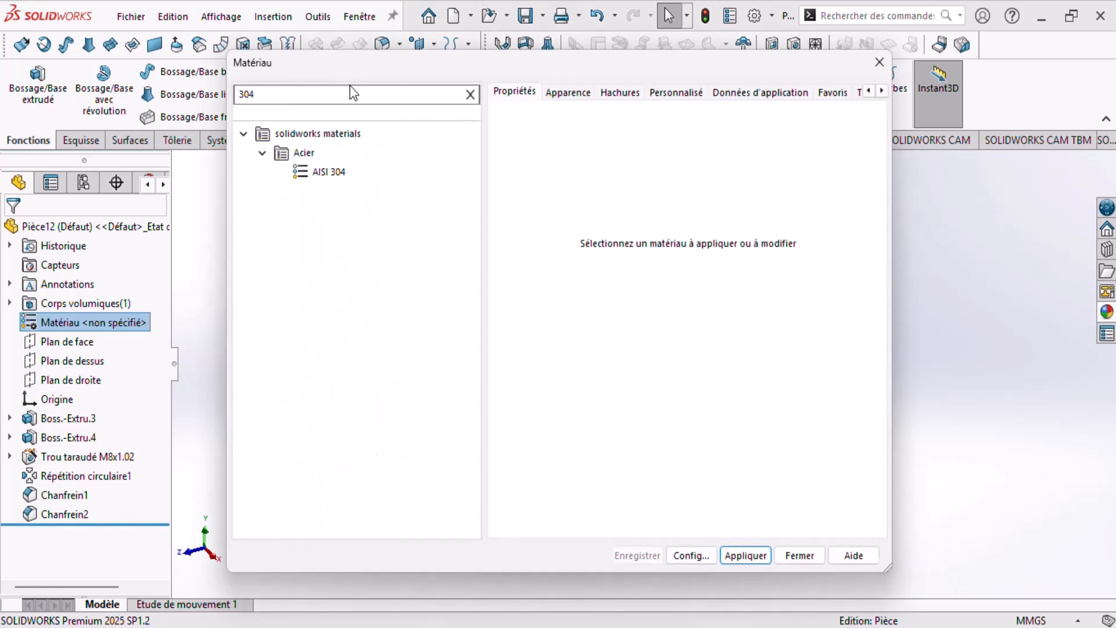
click(329, 172)
click(756, 555)
click(800, 555)
Change the whole ring's appearance colour to light cyan from the standard swatches.
middle_drag(774, 529, 658, 289)
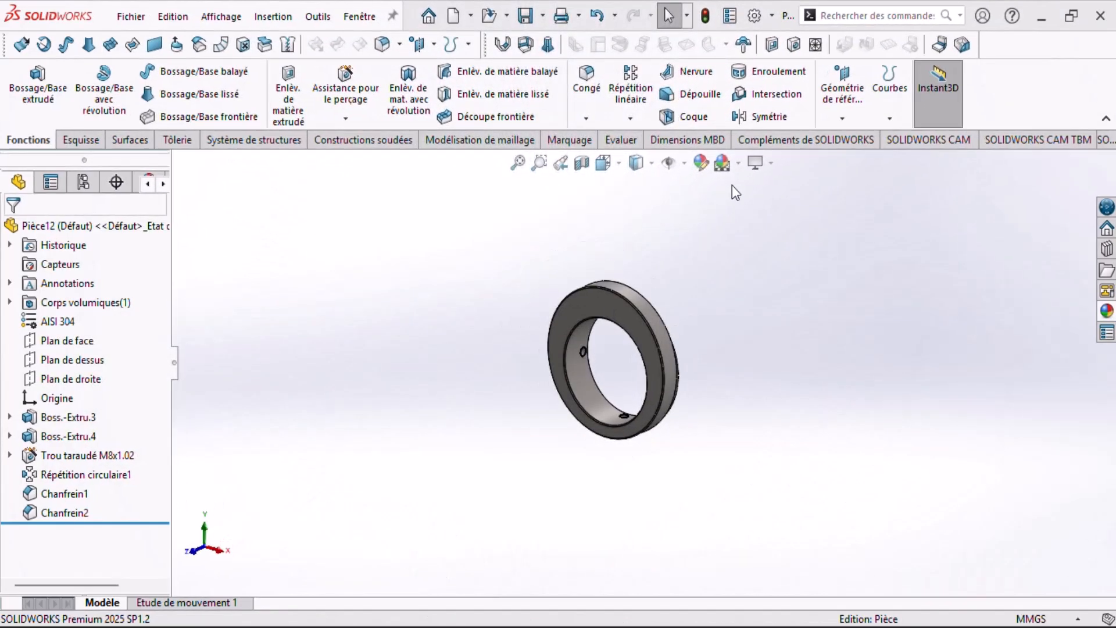
click(702, 164)
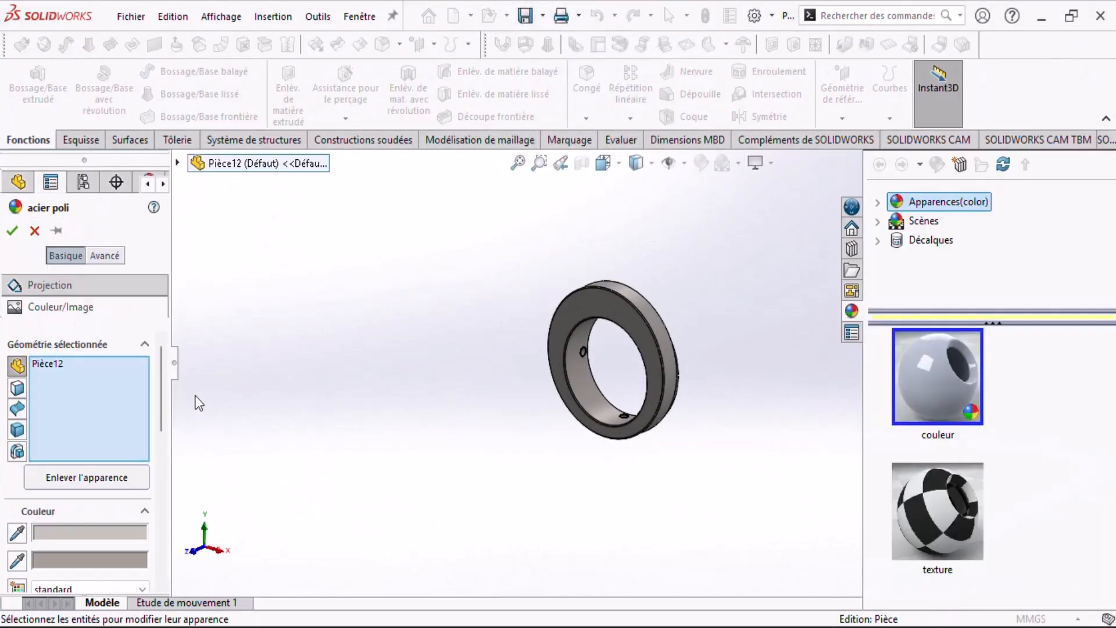
drag(163, 361, 170, 417)
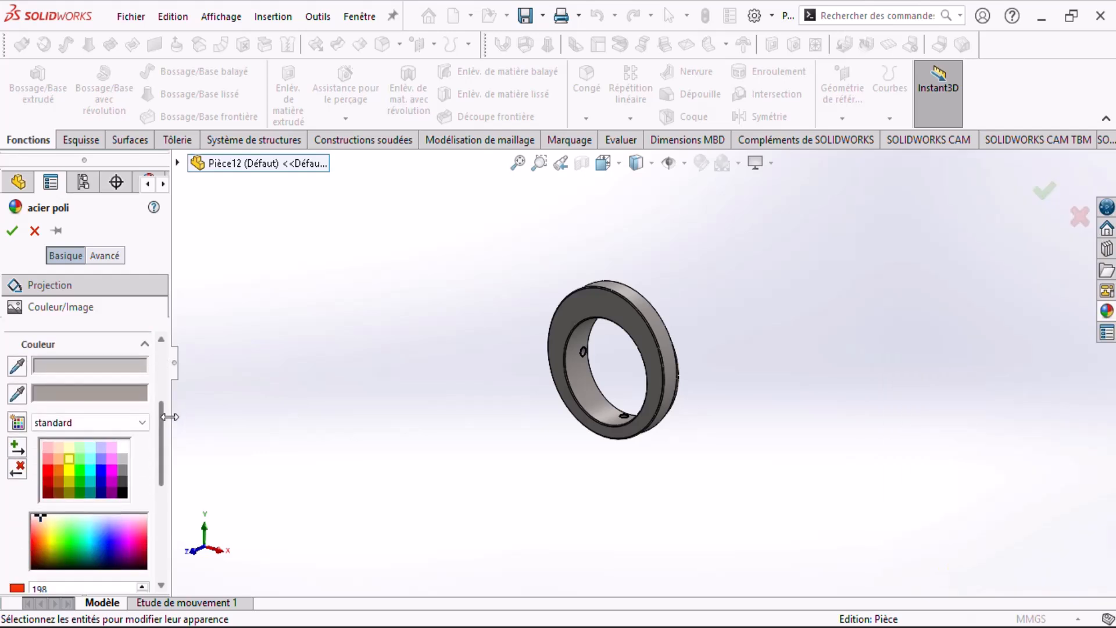
click(91, 459)
click(89, 446)
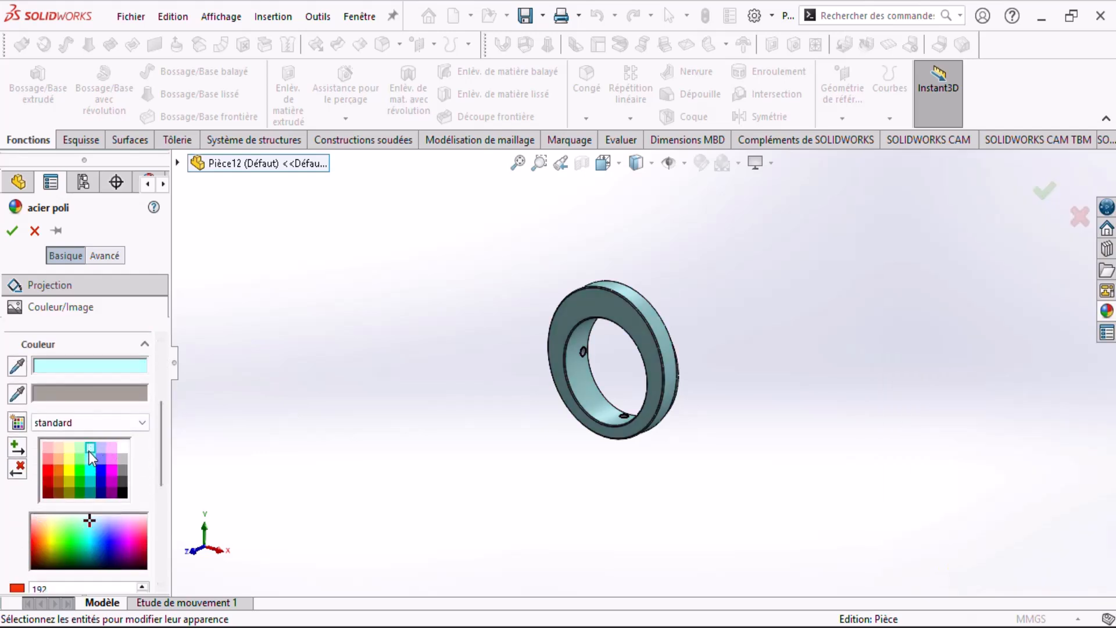
middle_drag(607, 389, 567, 274)
click(12, 230)
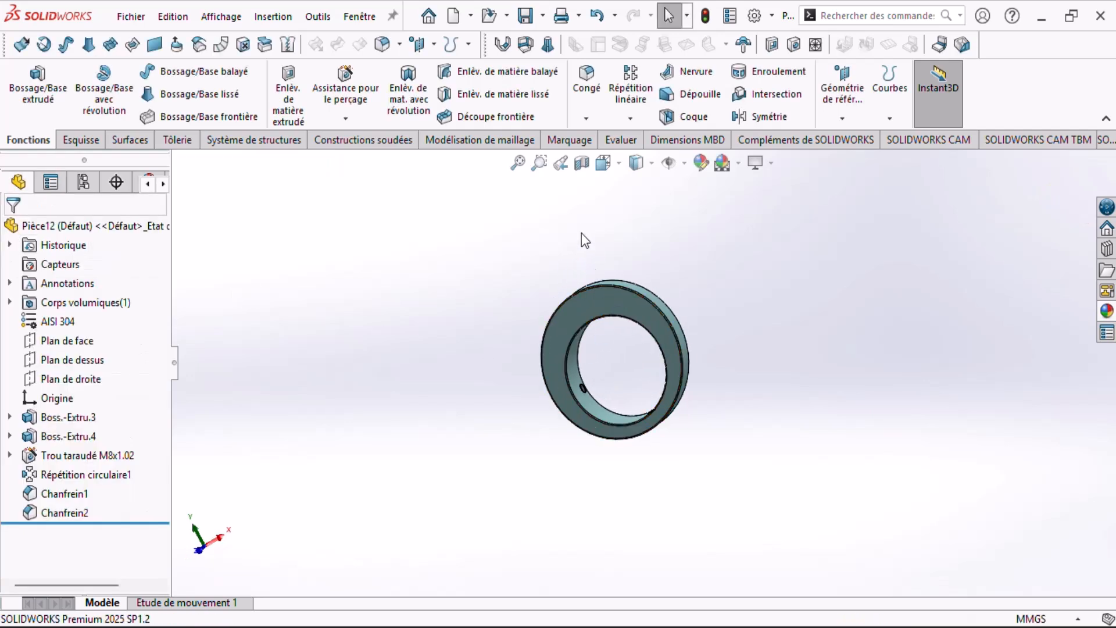
mouse_move(637, 254)
middle_down()
mouse_move(618, 248)
mouse_move(633, 262)
middle_up()
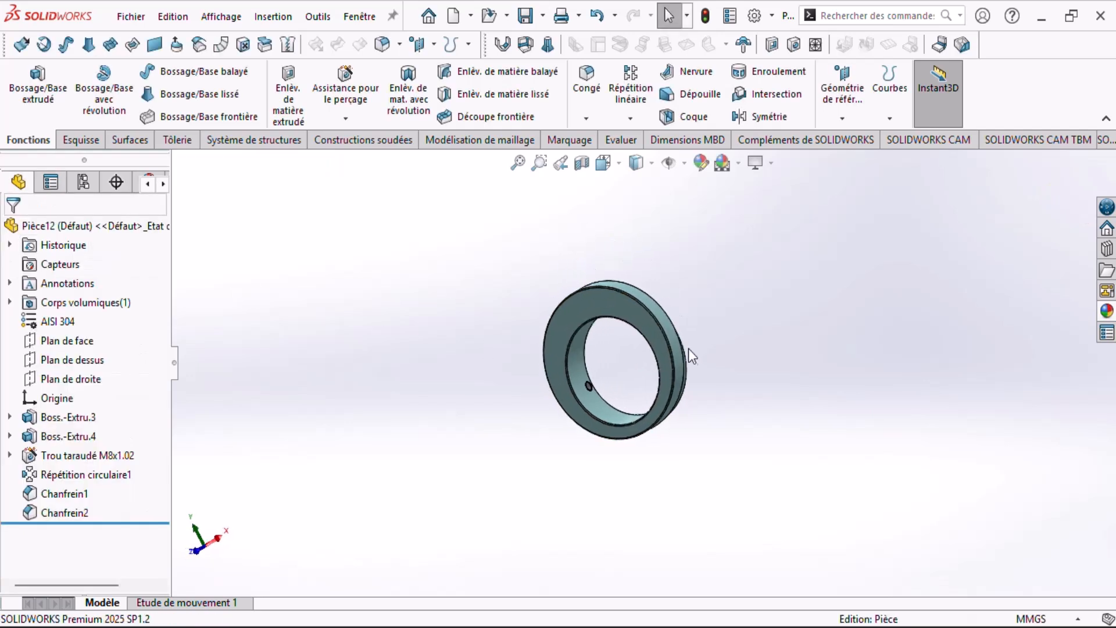